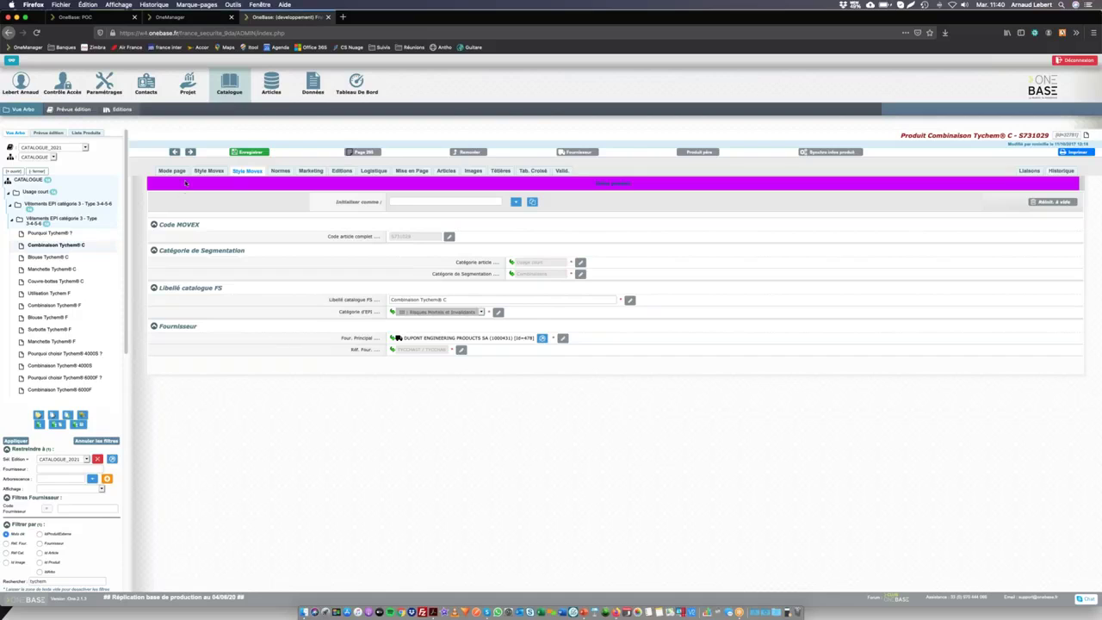
- Examine the standards (Normes) fields available for the product Combinaison Tychem C
click(286, 172)
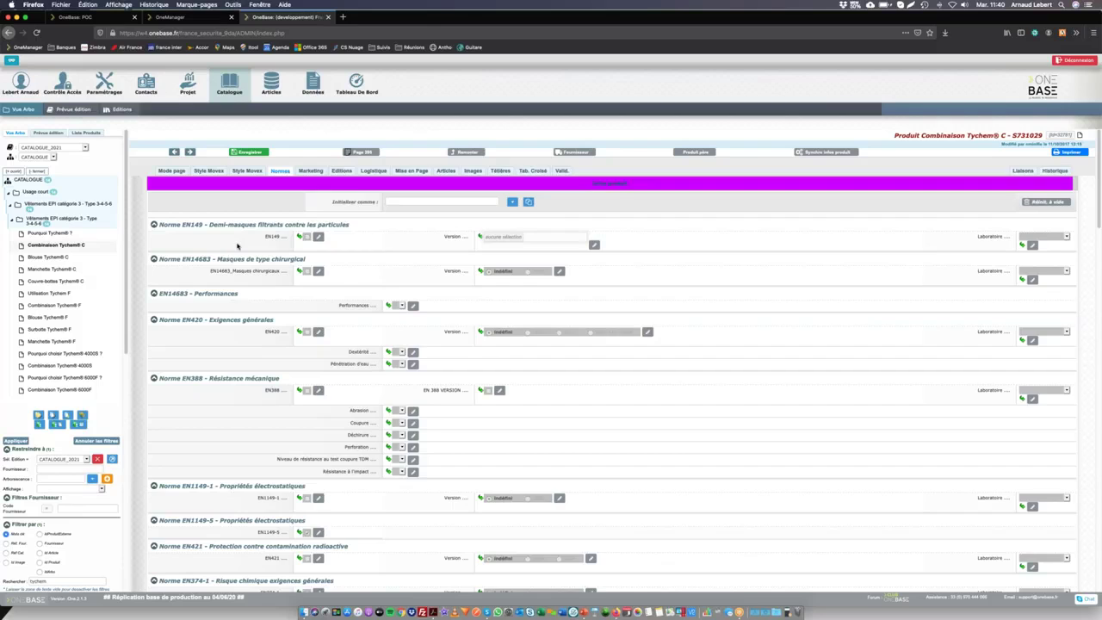
scroll(237, 248, down, 5)
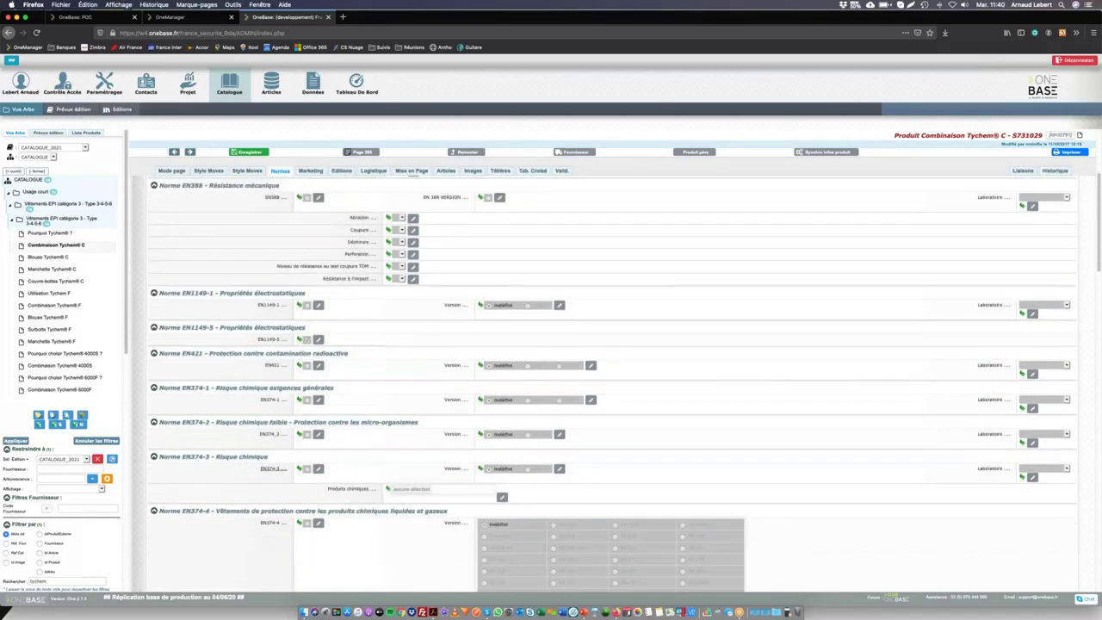
scroll(269, 481, down, 2)
scroll(269, 481, up, 5)
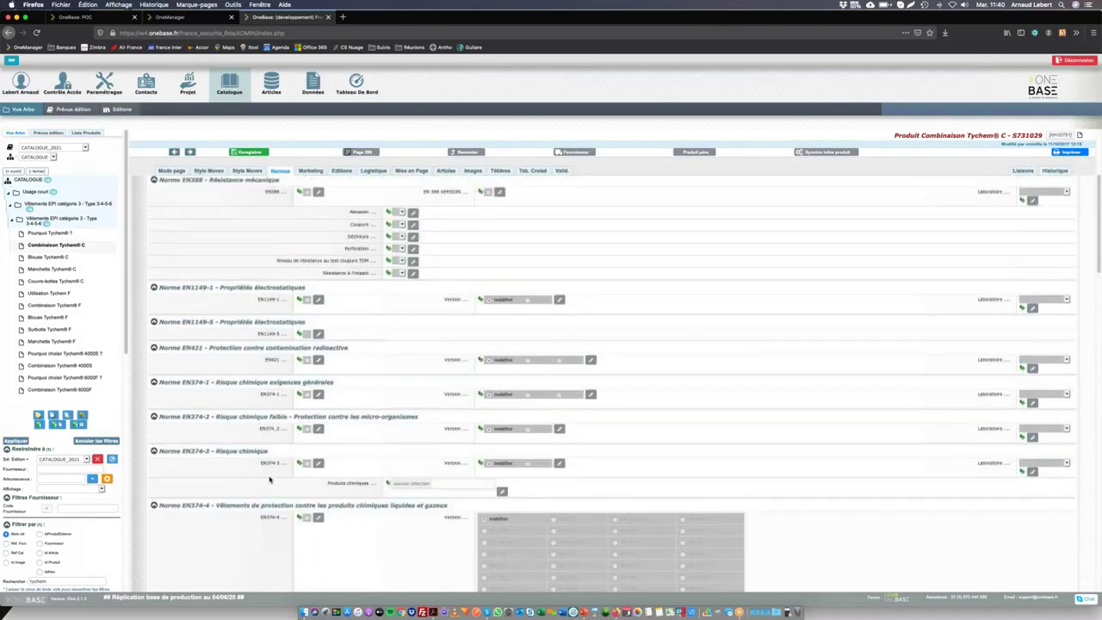
scroll(273, 456, up, 2)
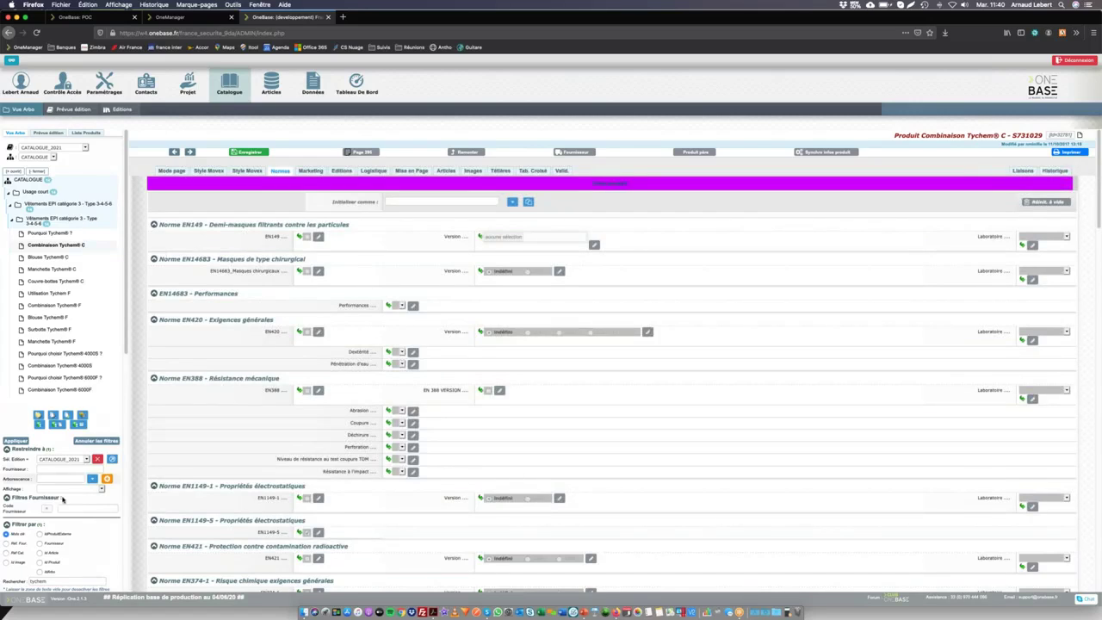
- Clear the tychem search filter and open the product Docker croûte under Mains, Manutention, Gants cuir docker
click(69, 582)
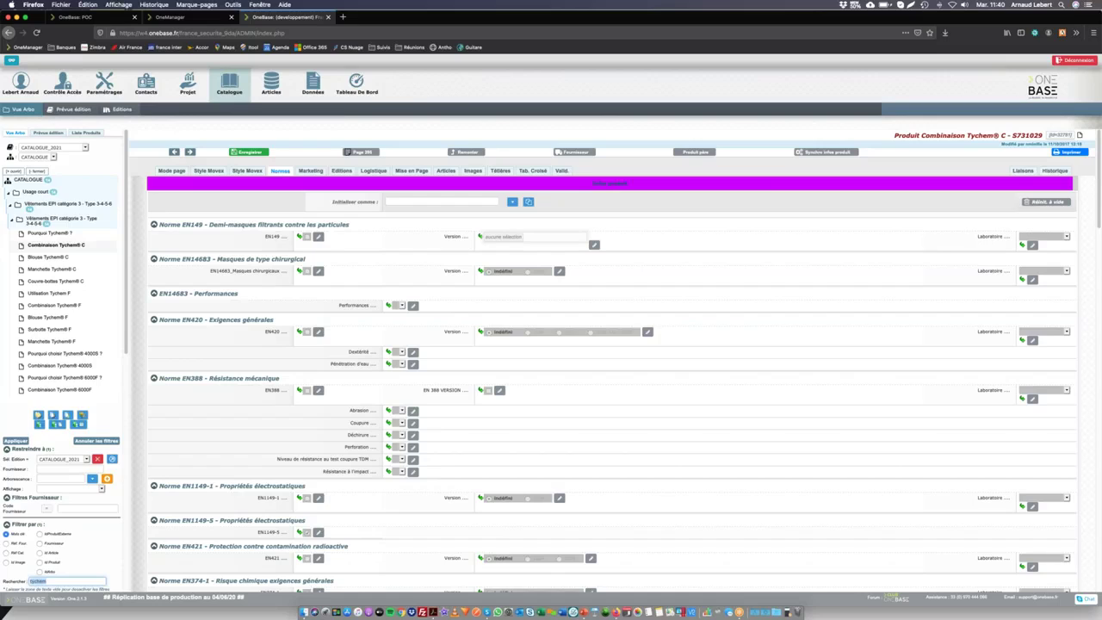
key(Return)
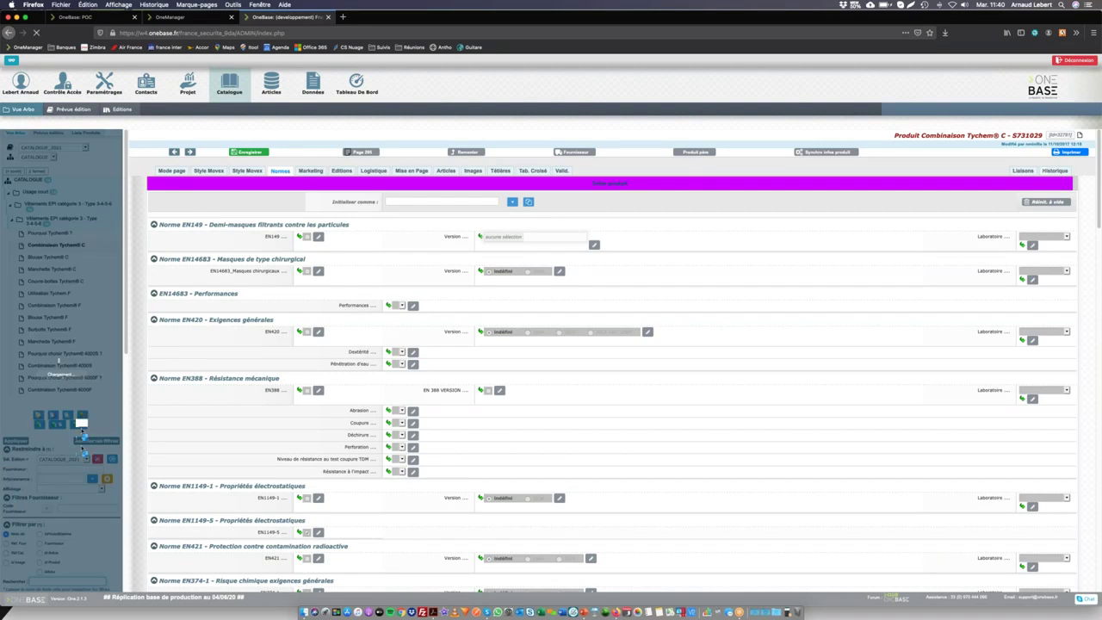
click(29, 240)
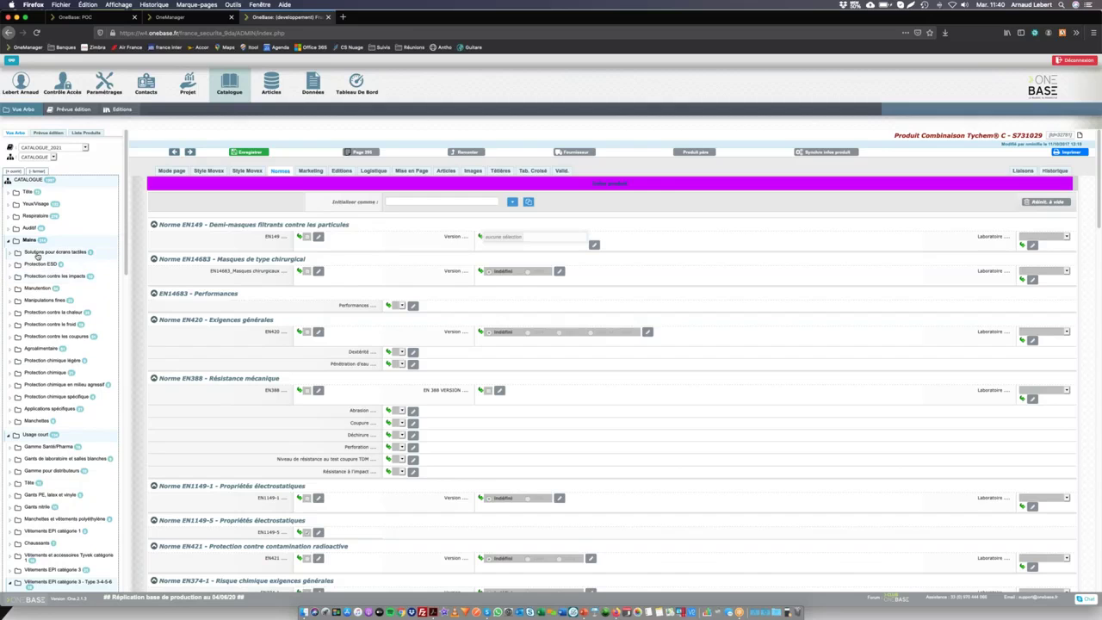
click(35, 290)
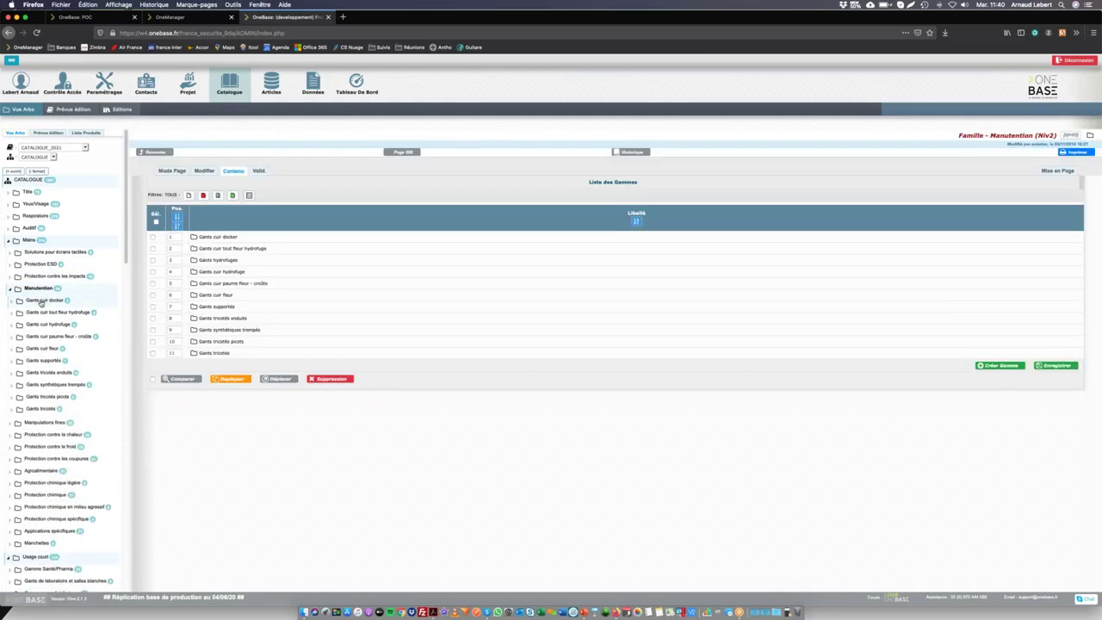
click(45, 302)
click(37, 324)
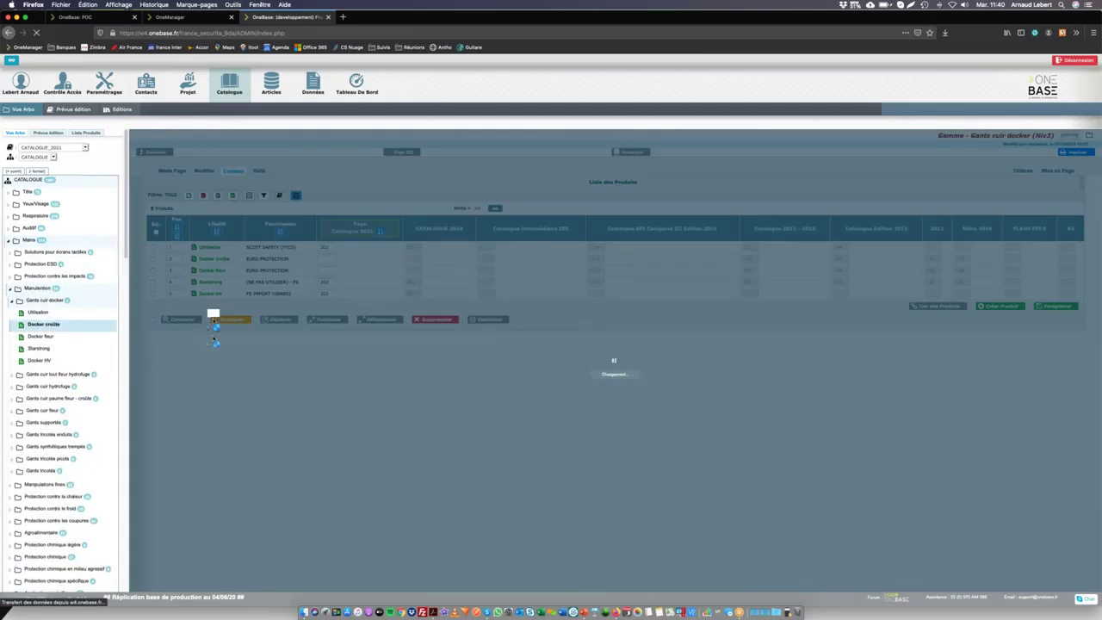
scroll(313, 337, down, 2)
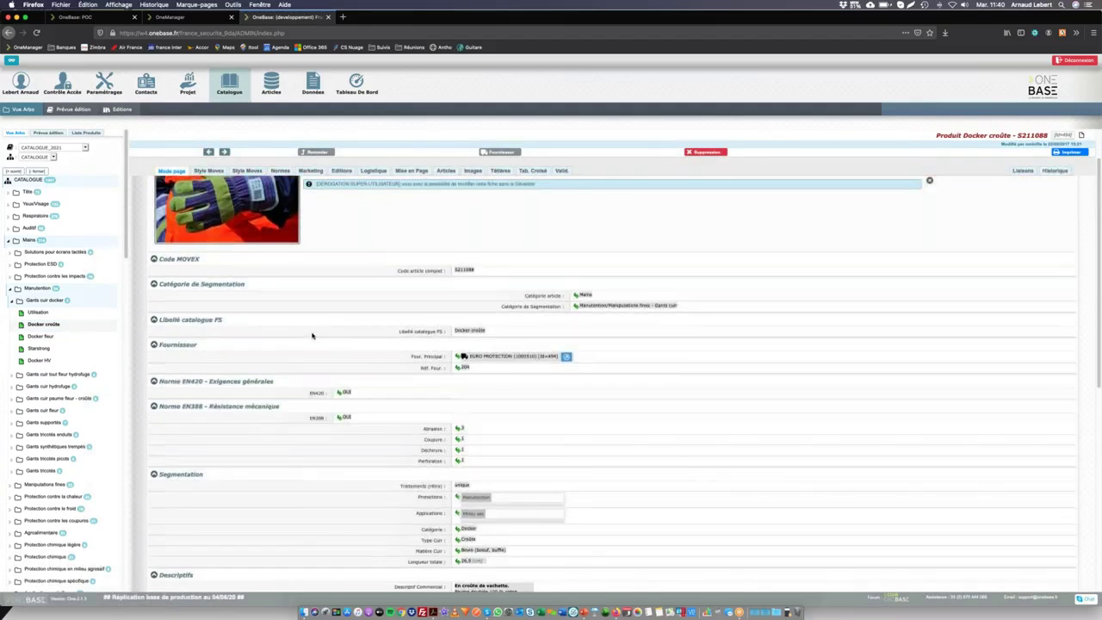
- Examine the standards (Normes) fields available for the glove product Docker croûte
click(281, 171)
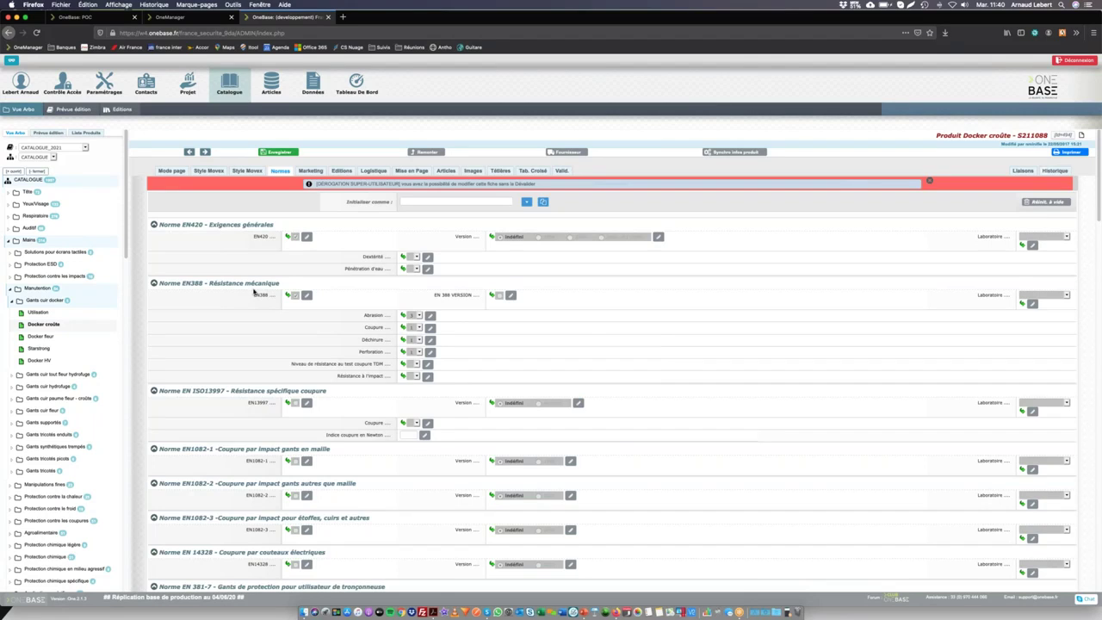
scroll(306, 313, down, 7)
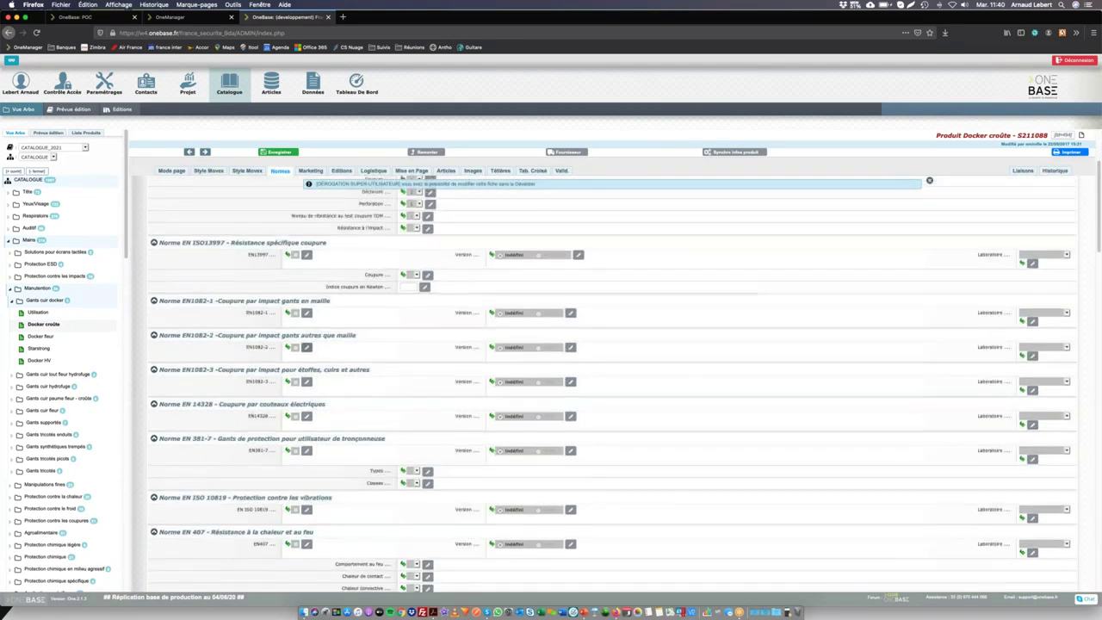
scroll(311, 446, down, 4)
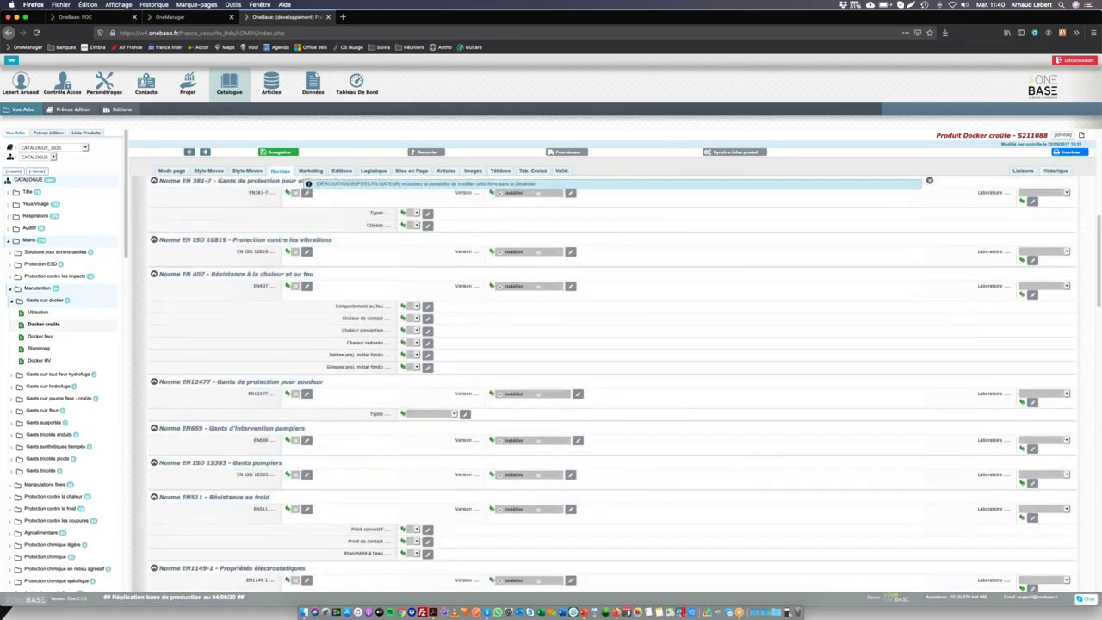
scroll(308, 444, down, 3)
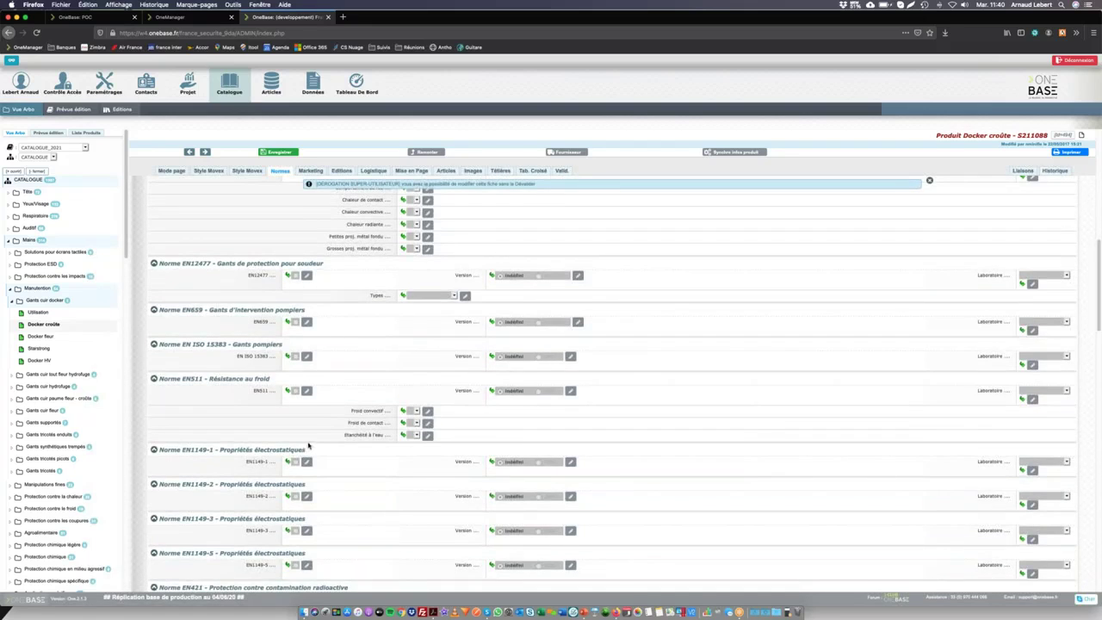
scroll(210, 293, down, 2)
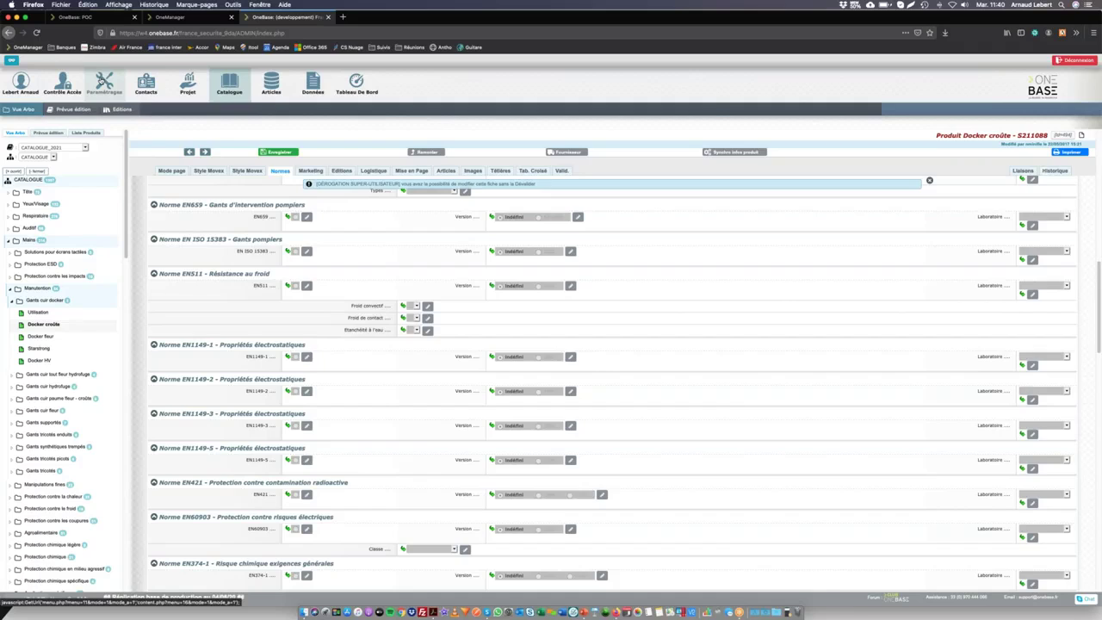
- Look at the fields assigned to category 54, Détection de gaz, in the product categorisation settings, then return to the category list
click(104, 83)
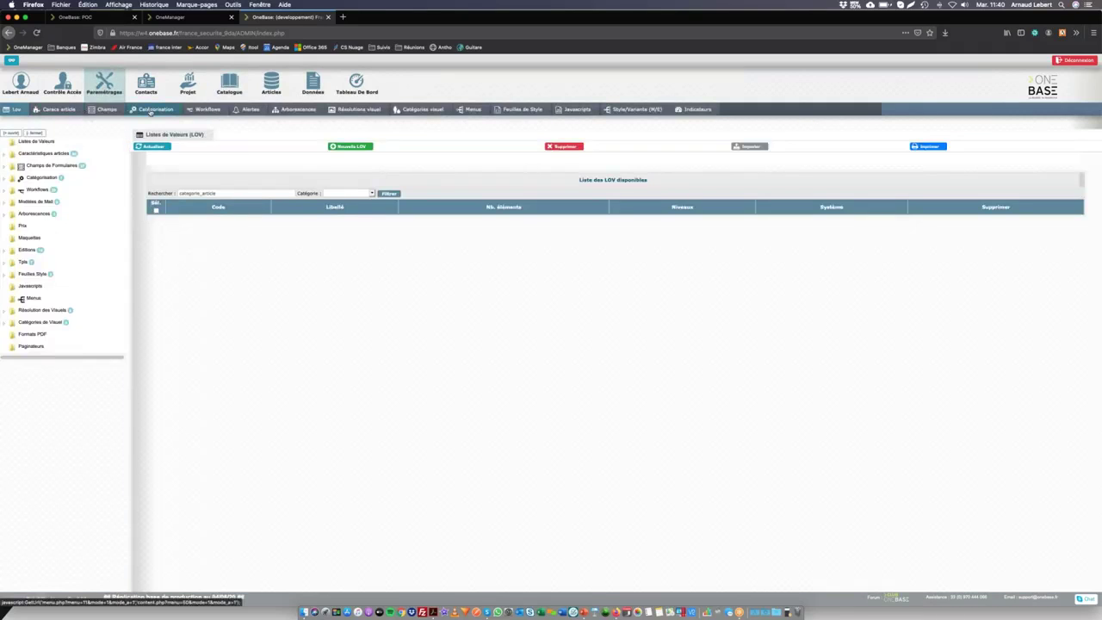
click(151, 112)
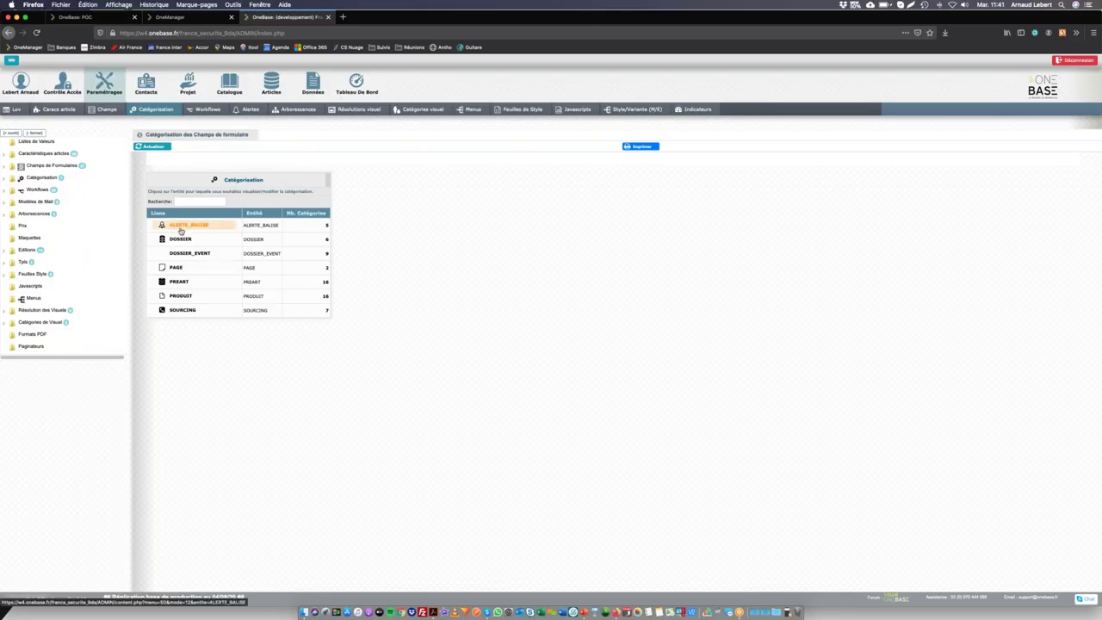
click(181, 298)
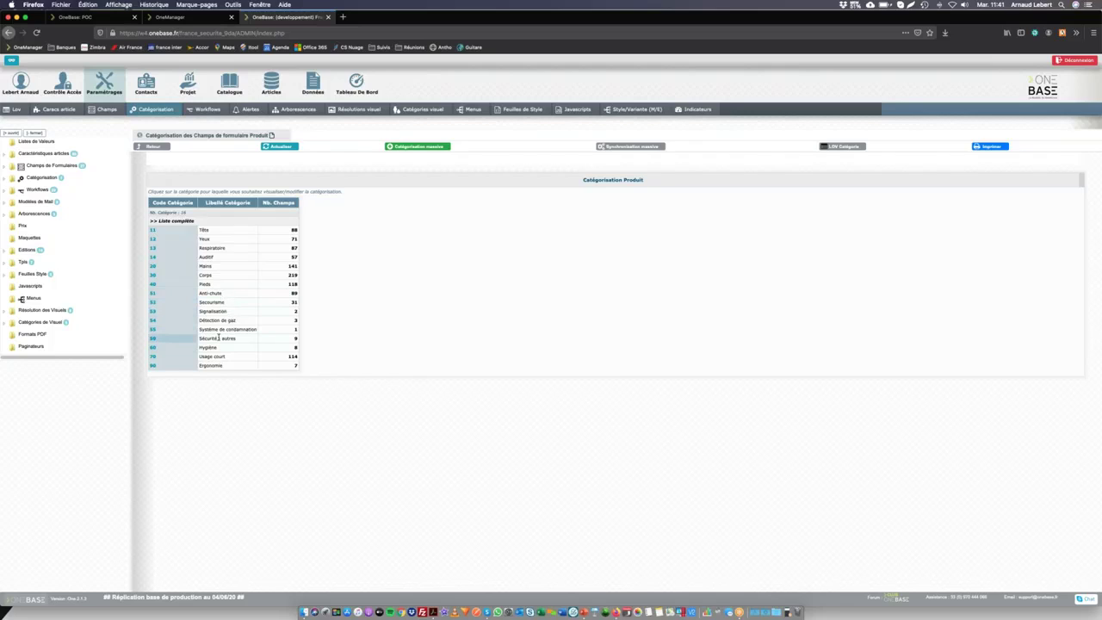
click(151, 323)
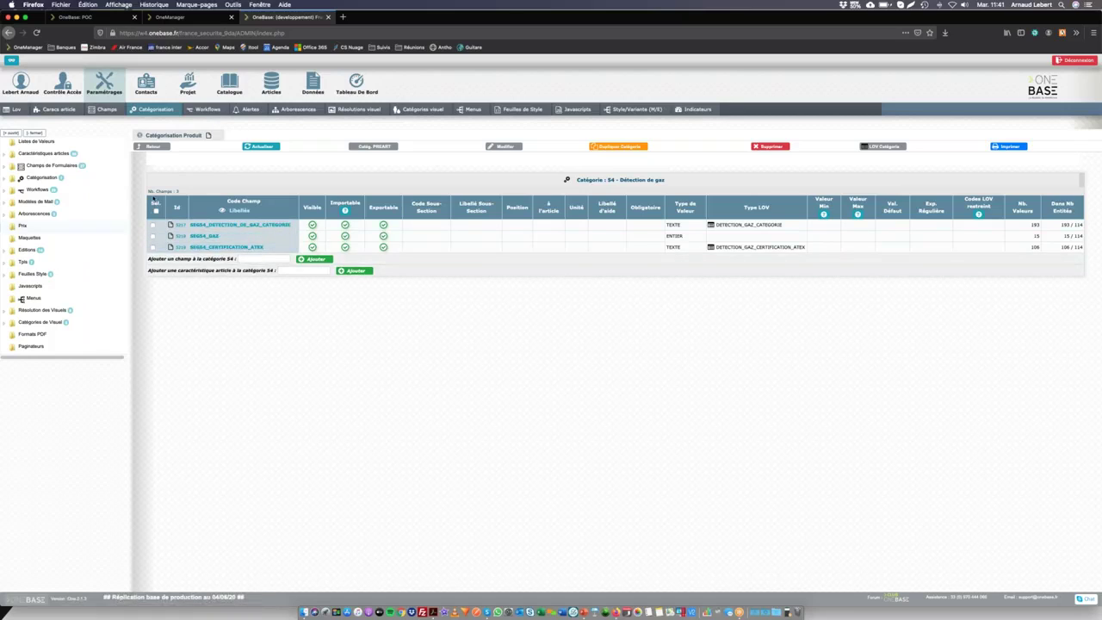
click(154, 148)
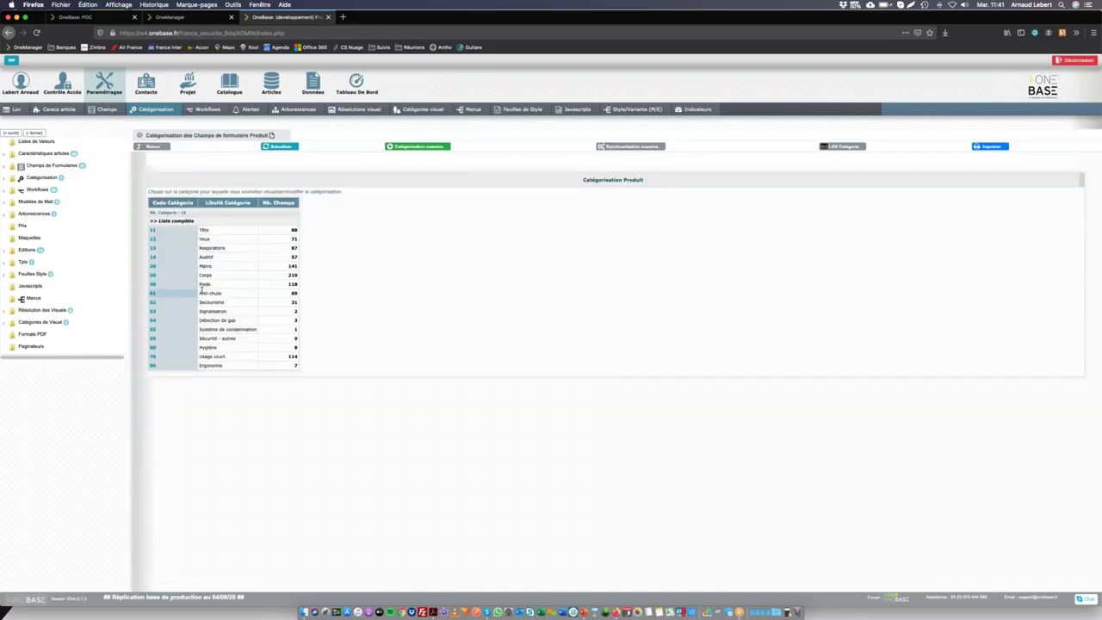
- Review the full list of fields assigned to category 20, Mains, including its article-level variant fields
click(153, 267)
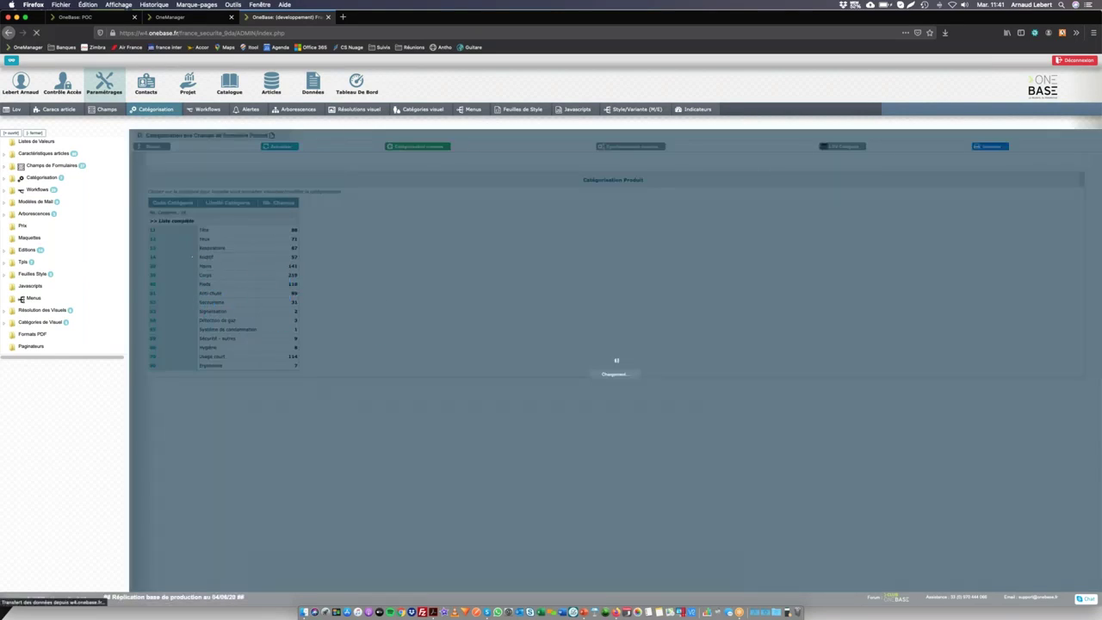
scroll(242, 284, down, 8)
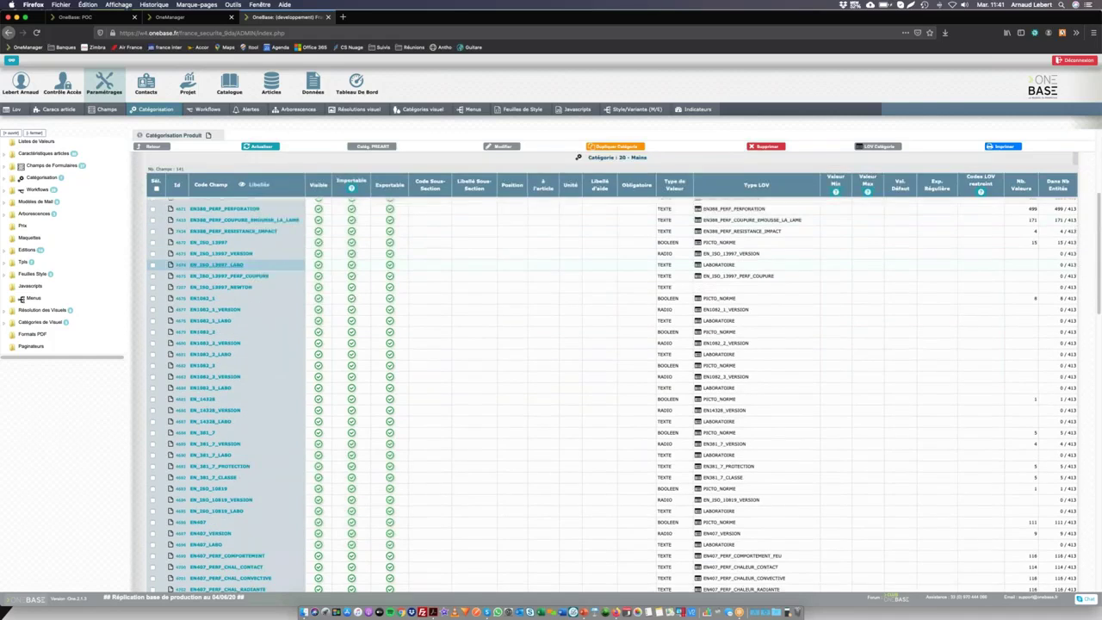
scroll(274, 344, down, 10)
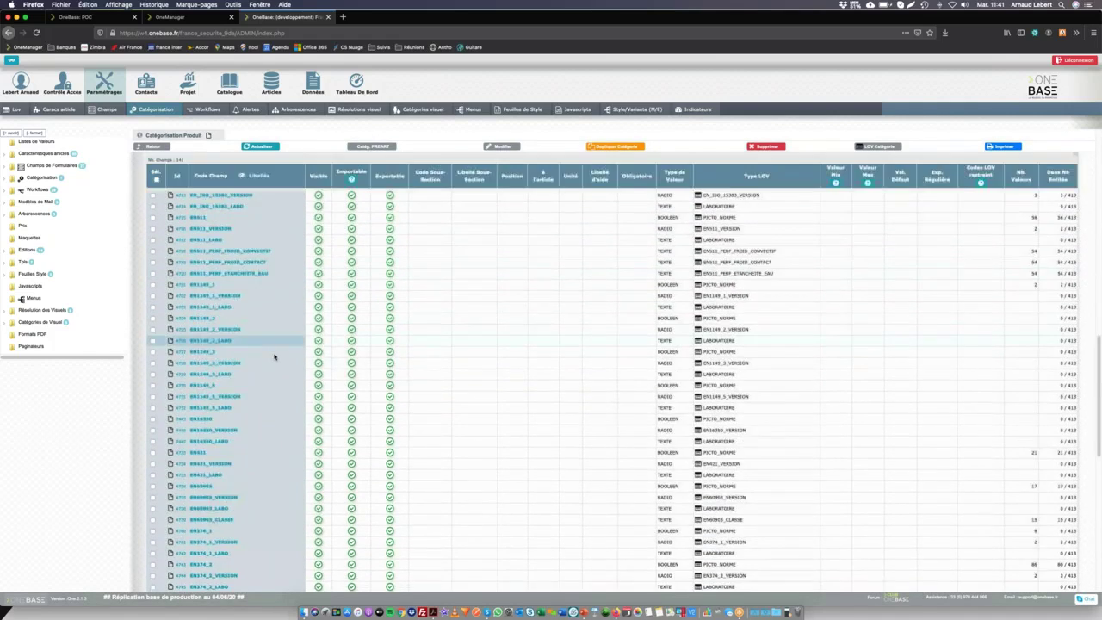
scroll(273, 356, down, 3)
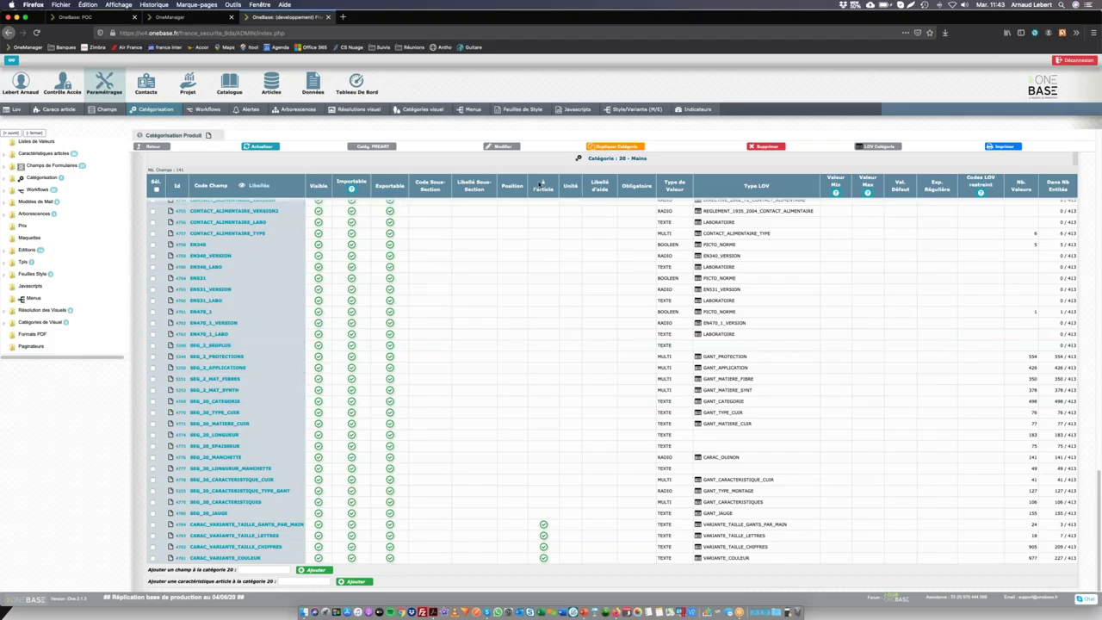
scroll(541, 183, up, 1)
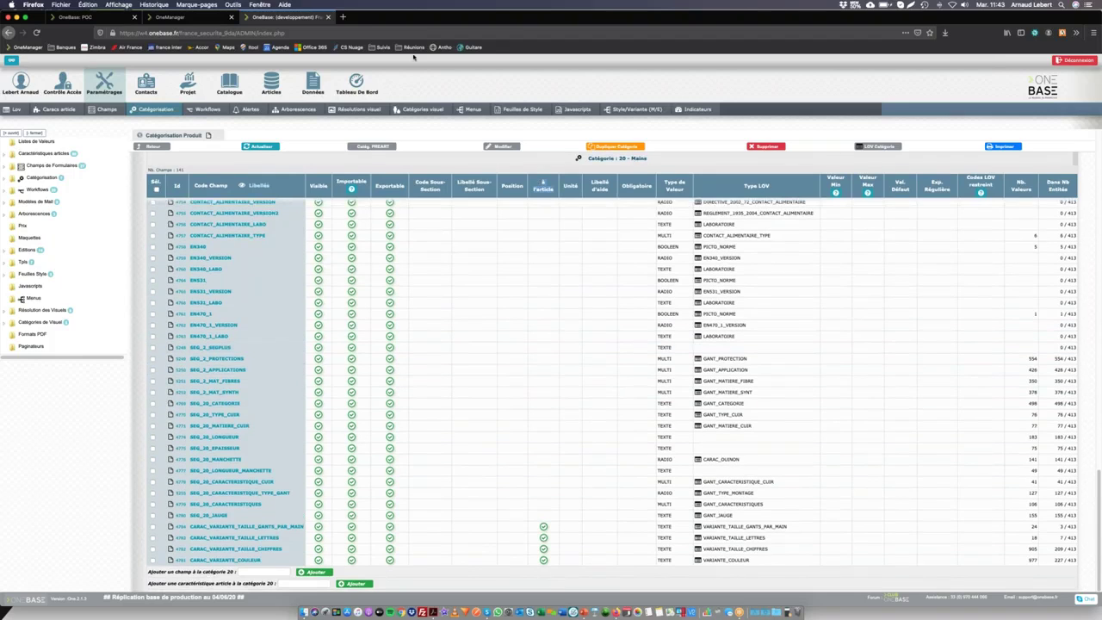
- Switch to the OneBase POC site and view the product categorisation fields of category EC000593, Radiateur (électrique)
click(99, 20)
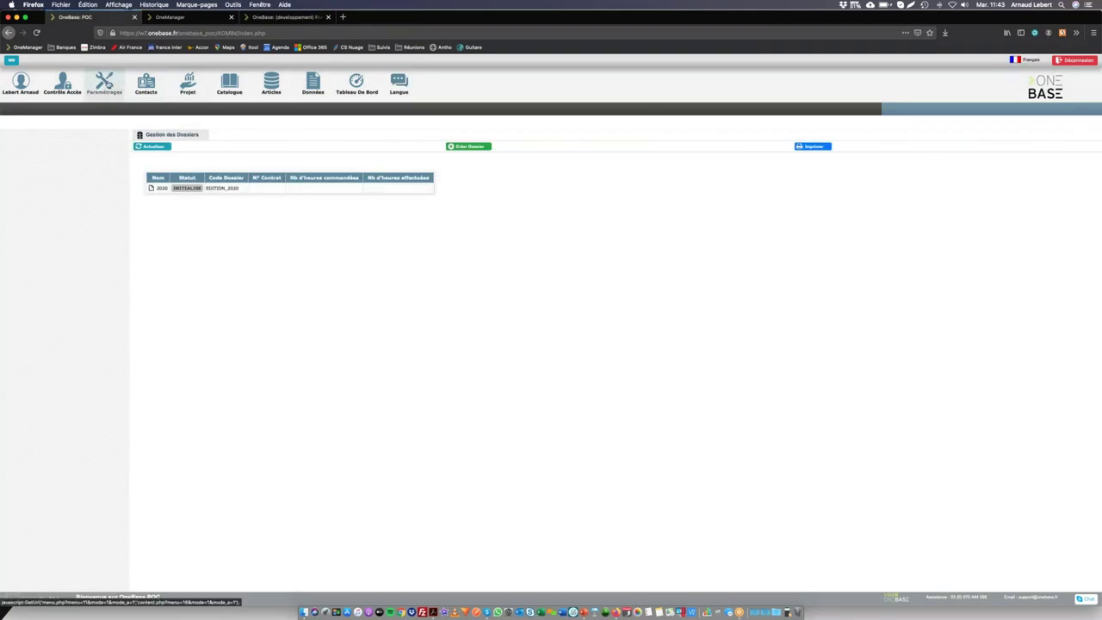
click(104, 86)
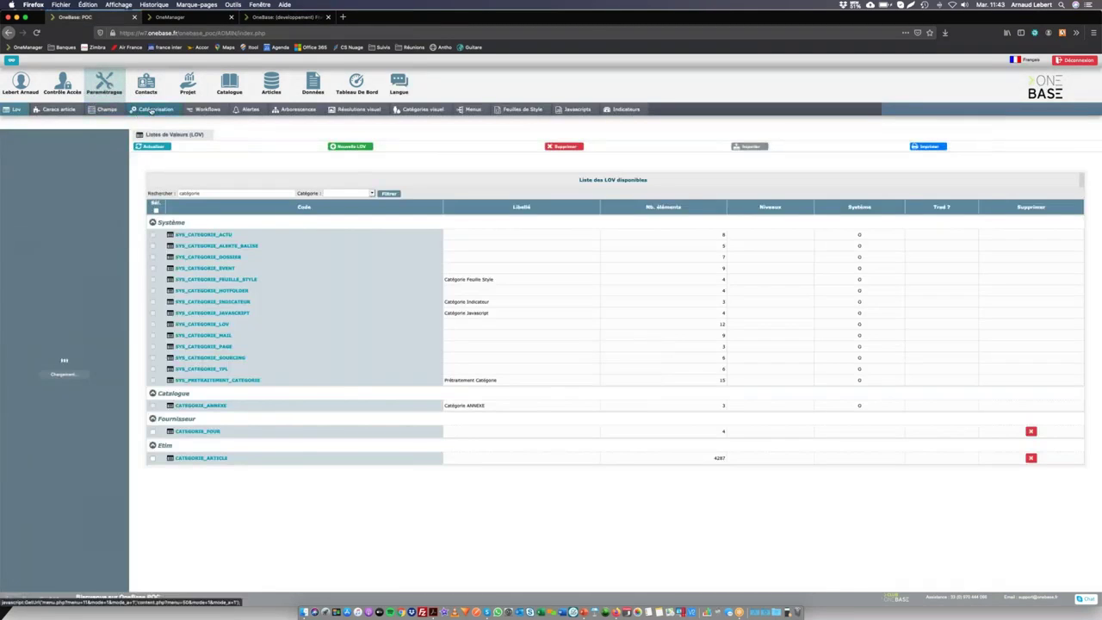
click(148, 109)
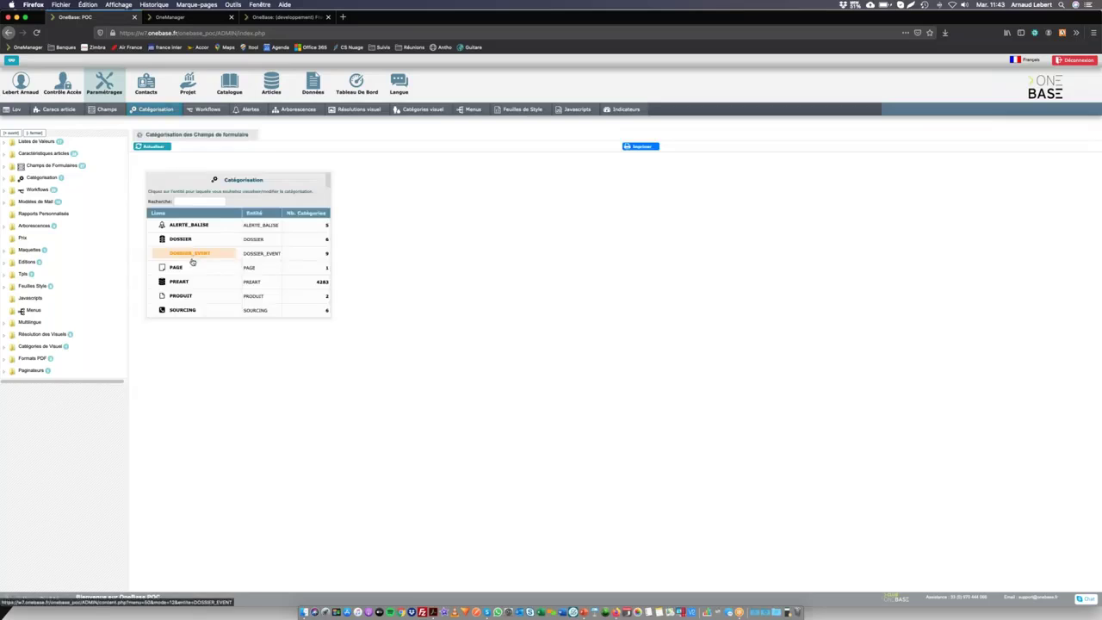
click(182, 296)
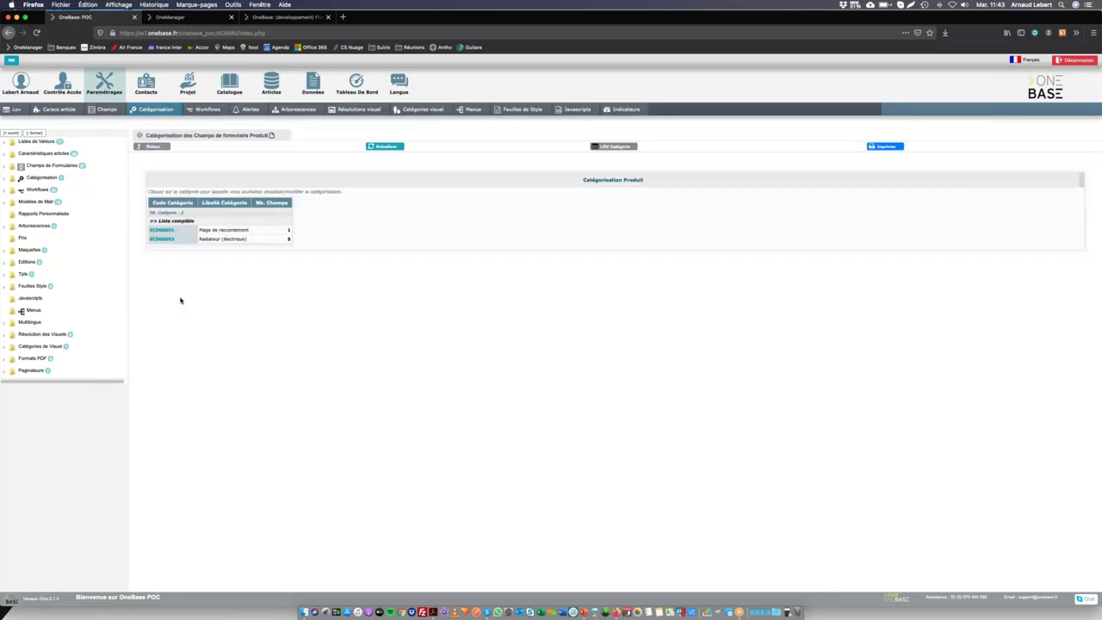
click(159, 239)
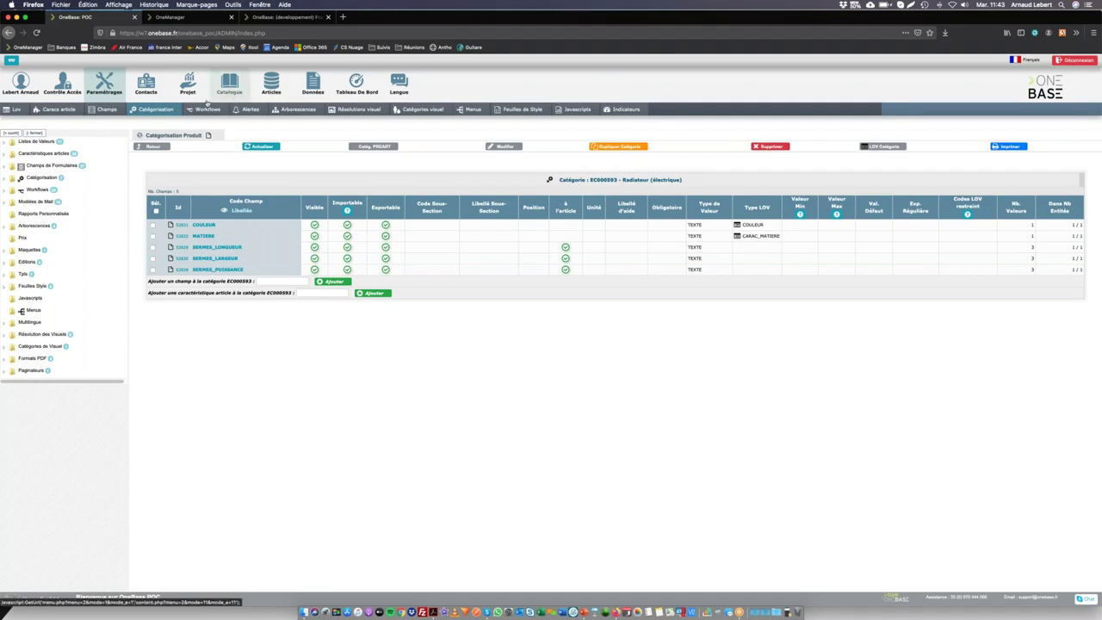
- View the product Radiateur Victor in the catalogue, then start a new product sheet without articles under Radiateurs électriques
click(229, 93)
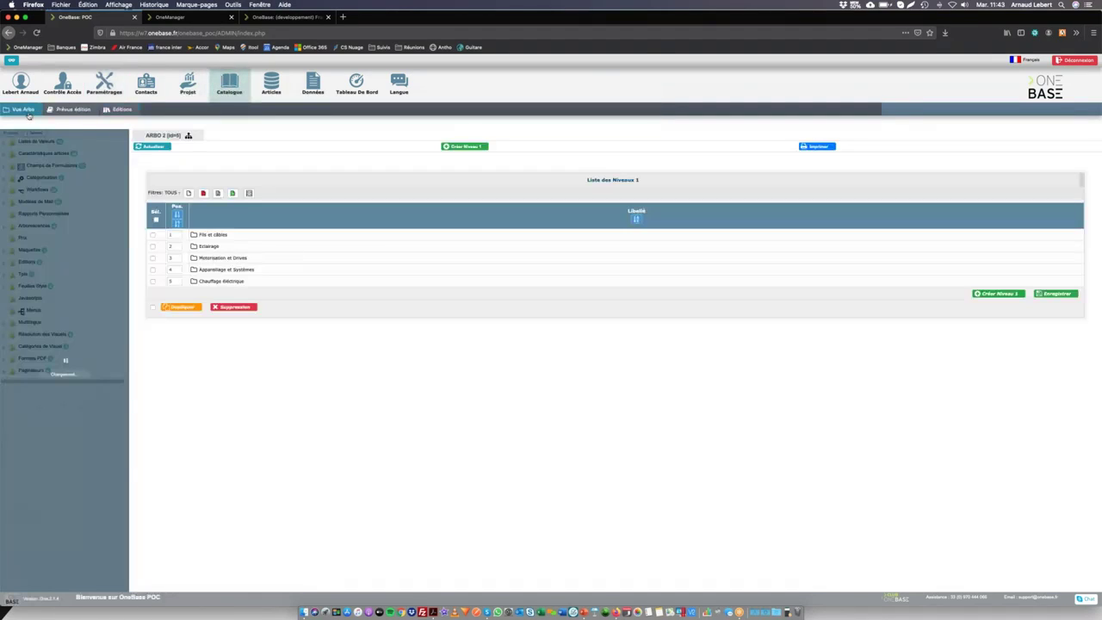
click(41, 266)
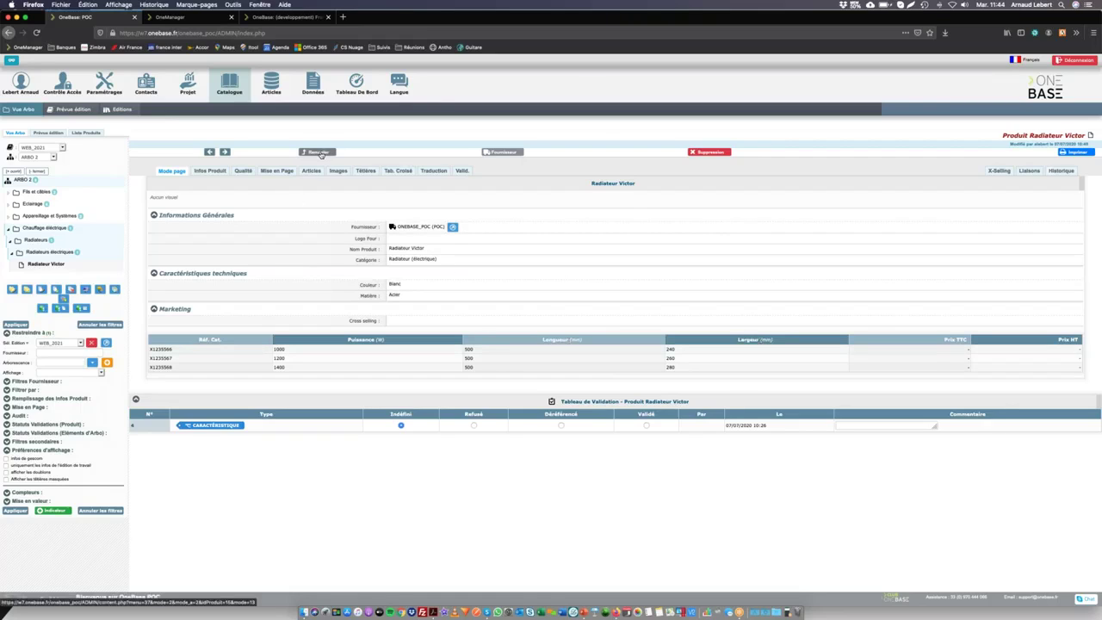
click(384, 171)
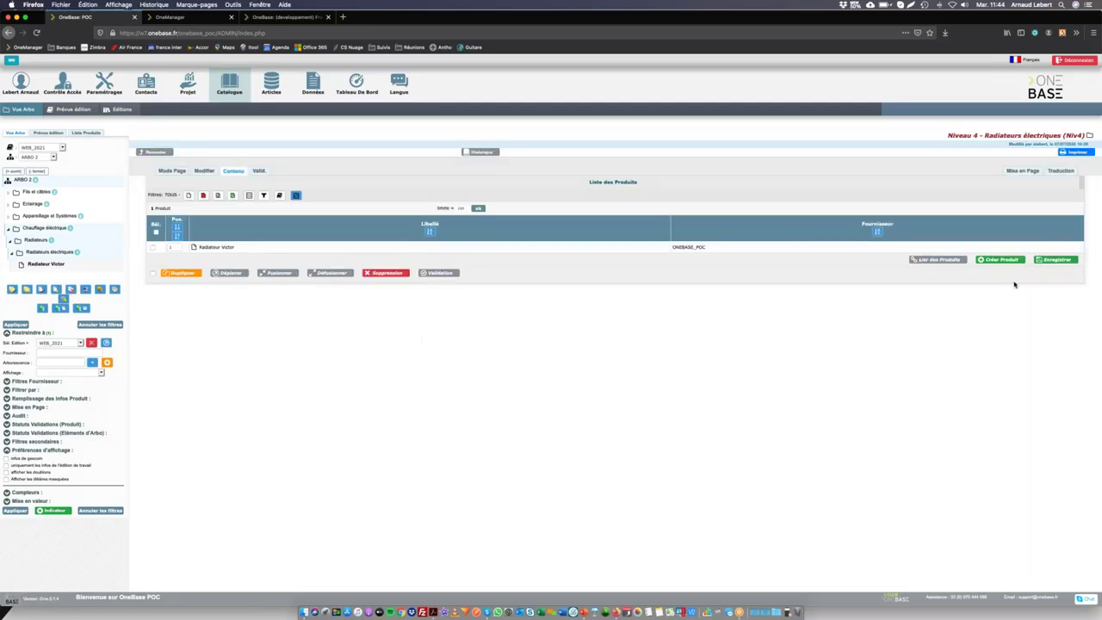
click(1009, 260)
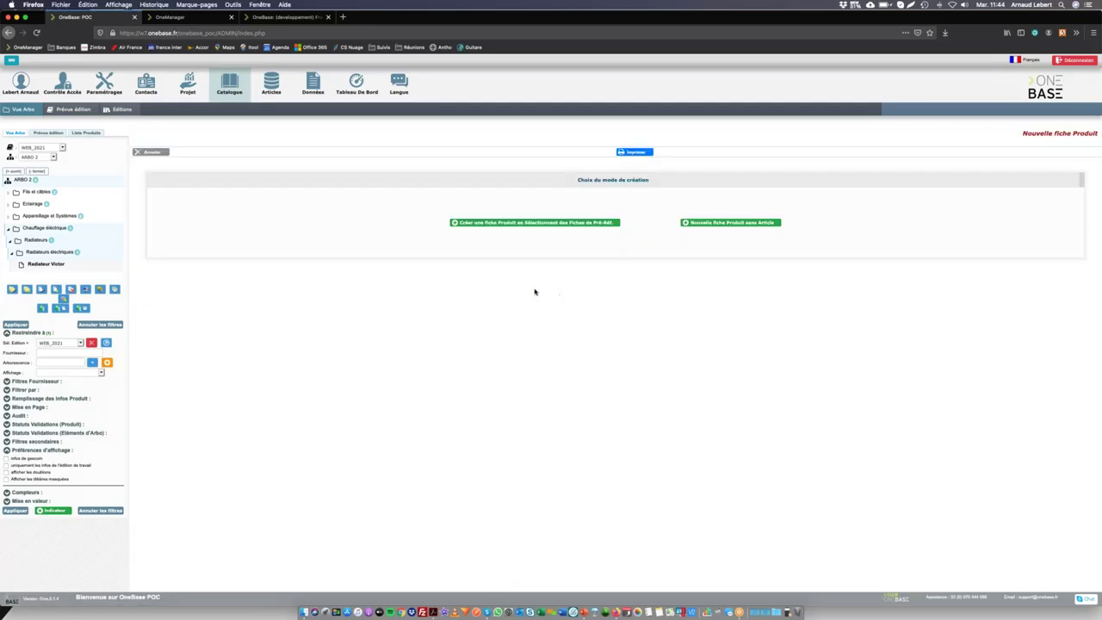
click(732, 222)
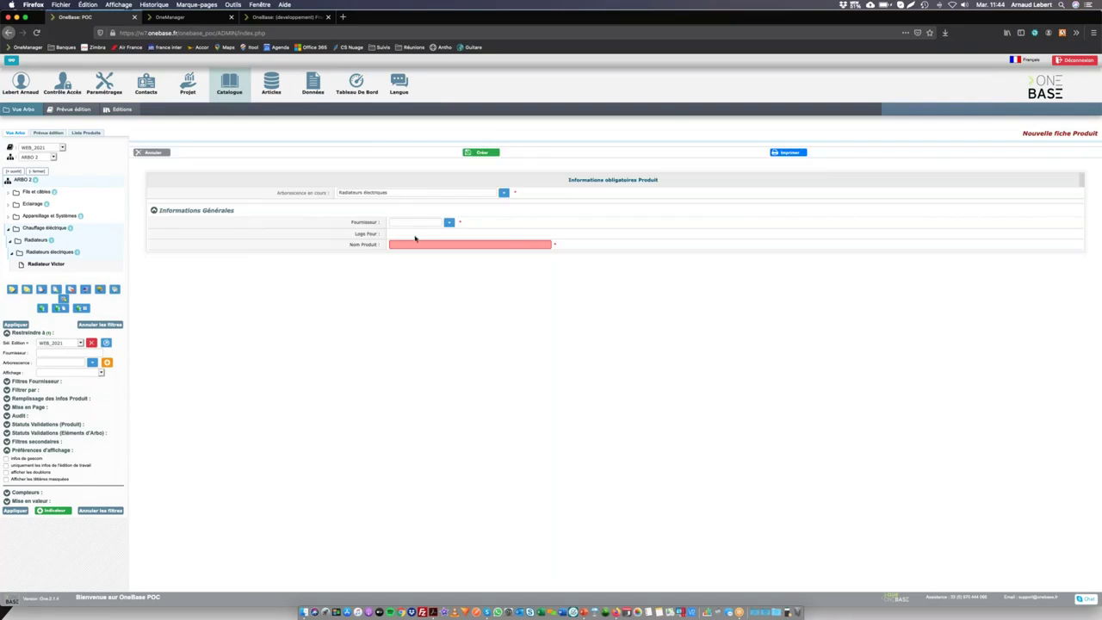
- Create the product Radiateur Alex under Radiateurs électriques with ONEBASE_POC (POC) as its supplier
click(411, 221)
text(one)
click(428, 232)
click(411, 244)
text(Radi)
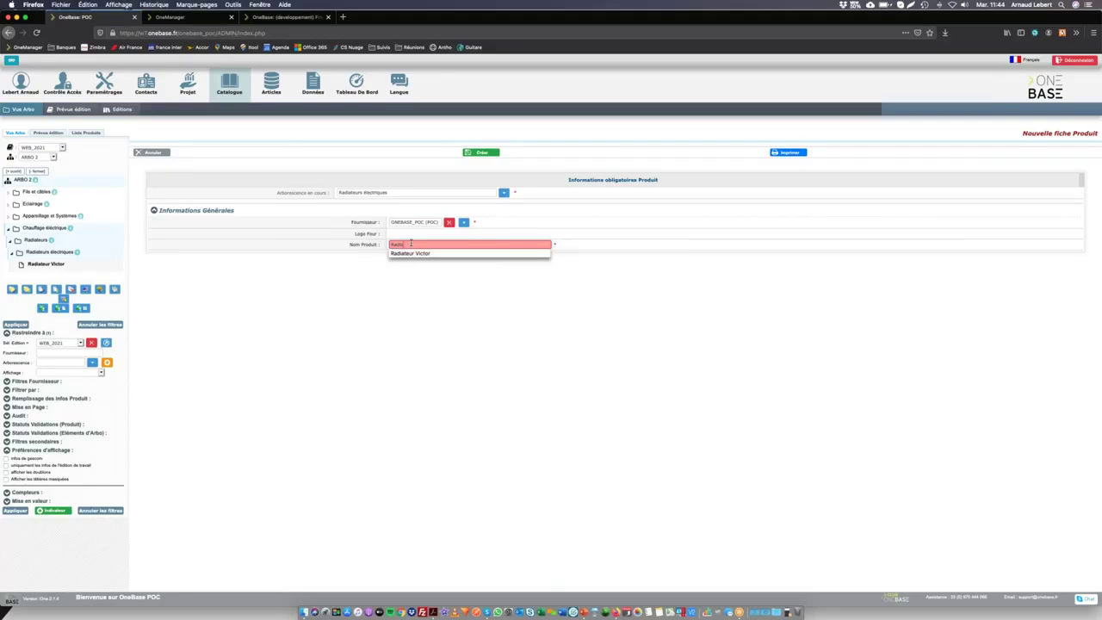
text(ateur élec)
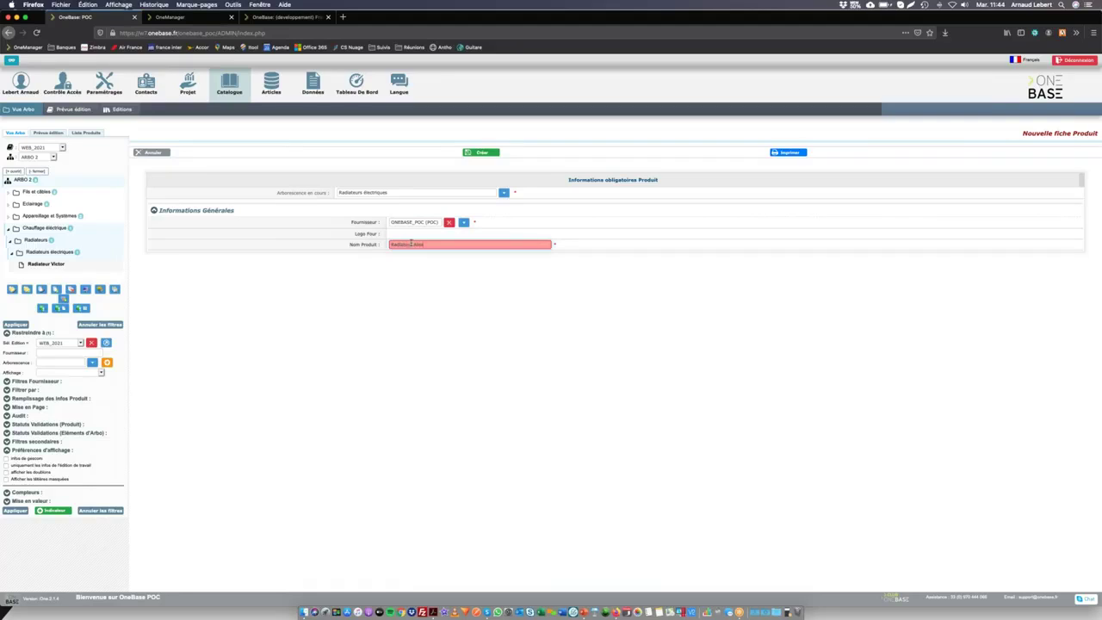
click(493, 153)
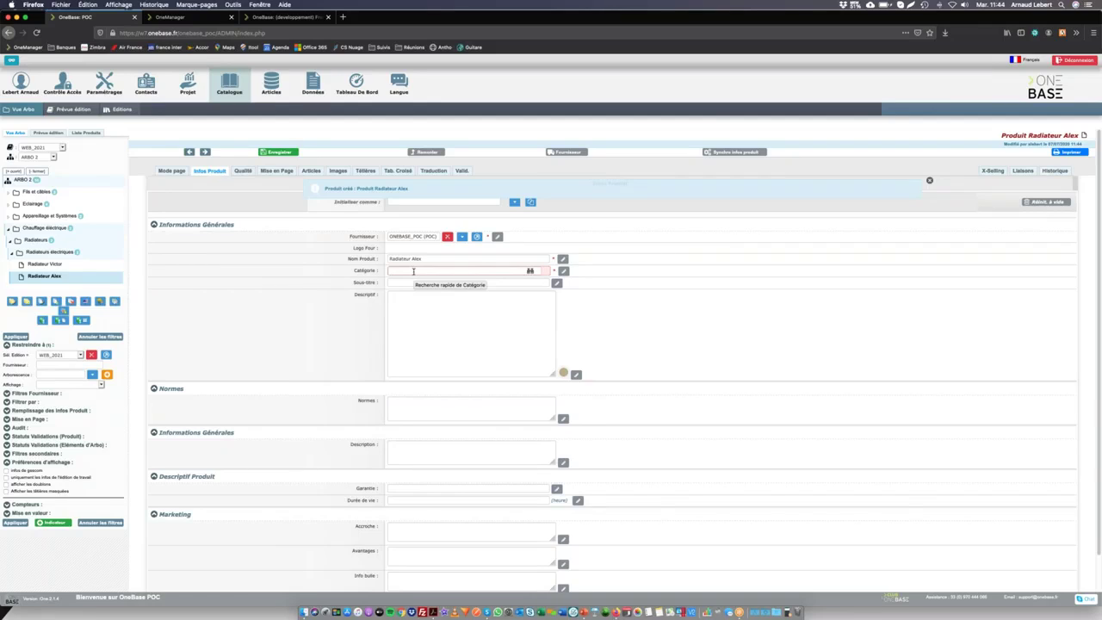
- Assign the category Radiateur (électrique) to the product Radiateur Alex and save it
click(413, 271)
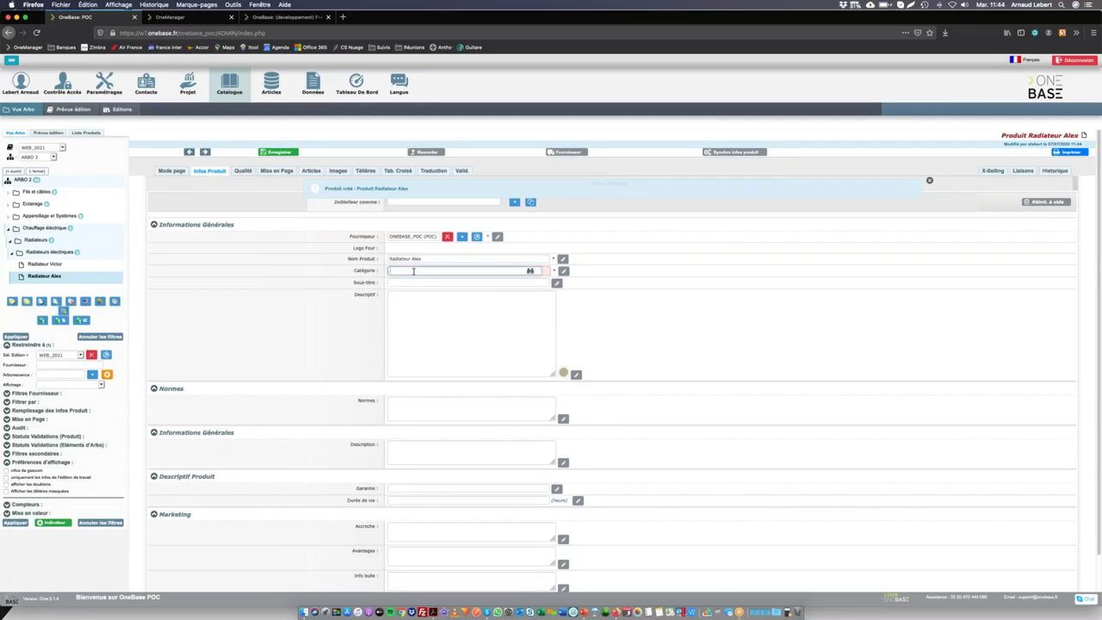
text(radi)
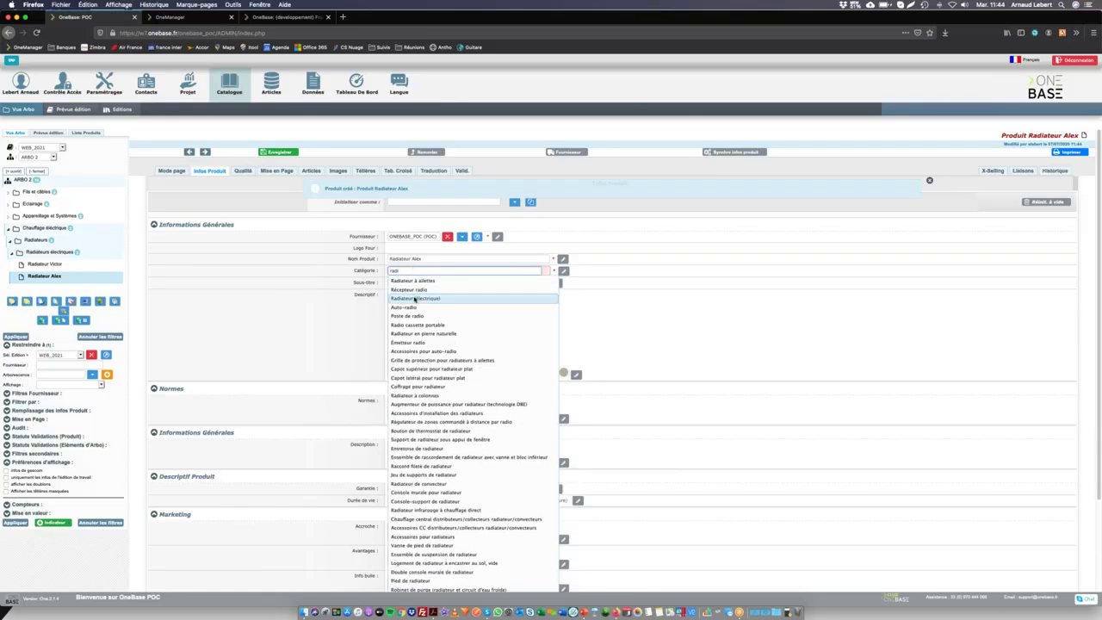
click(415, 299)
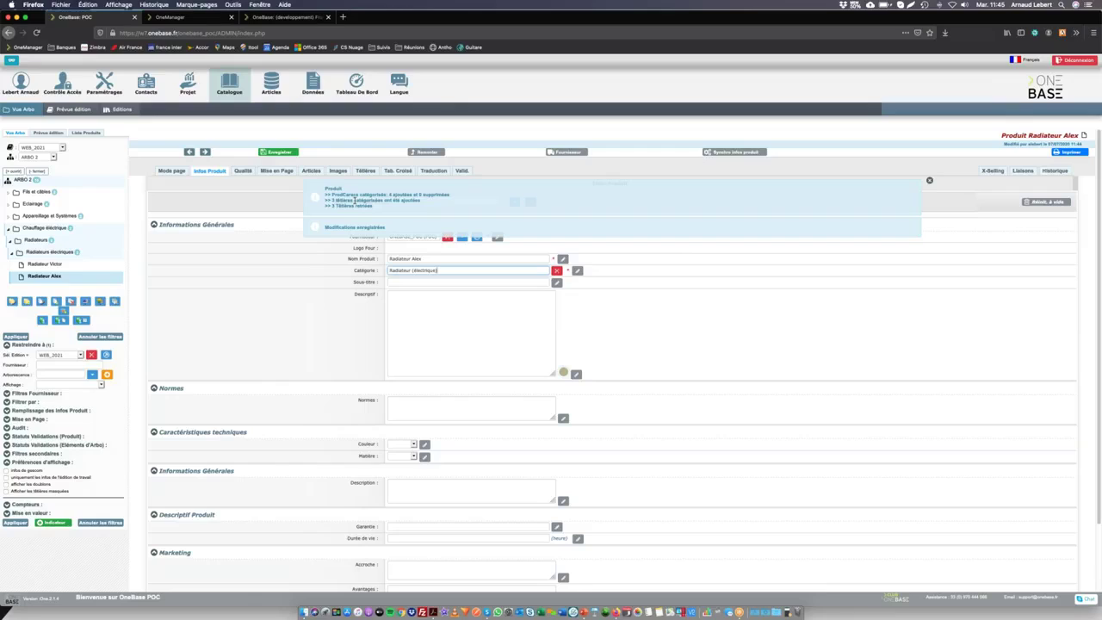
click(335, 354)
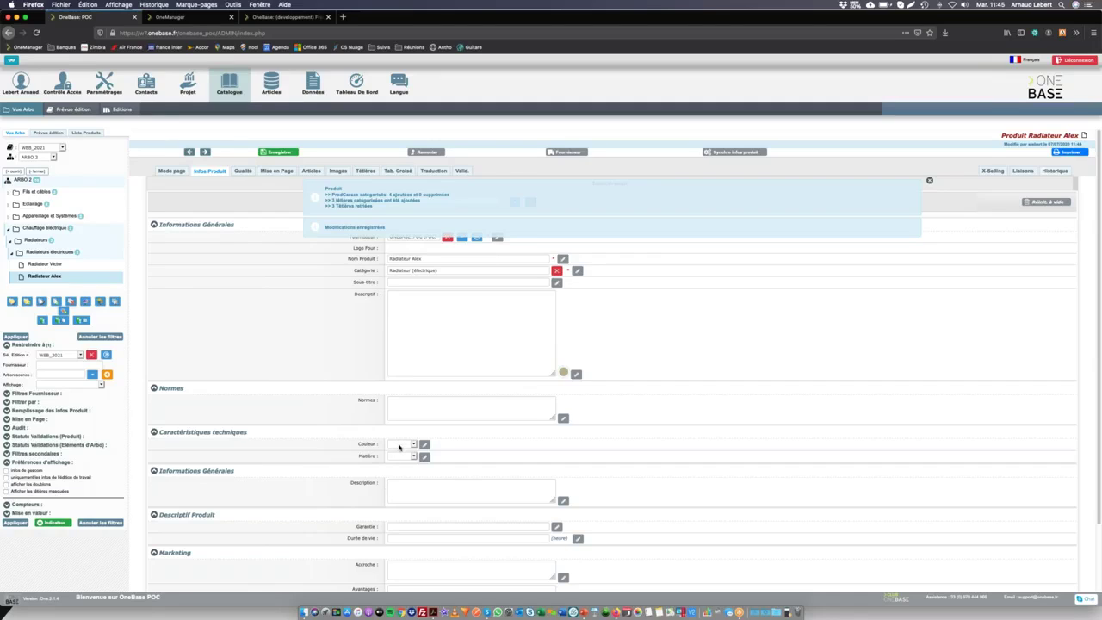
- Set the product's Couleur to Noir and its Matière to Inox, then save the changes
click(399, 446)
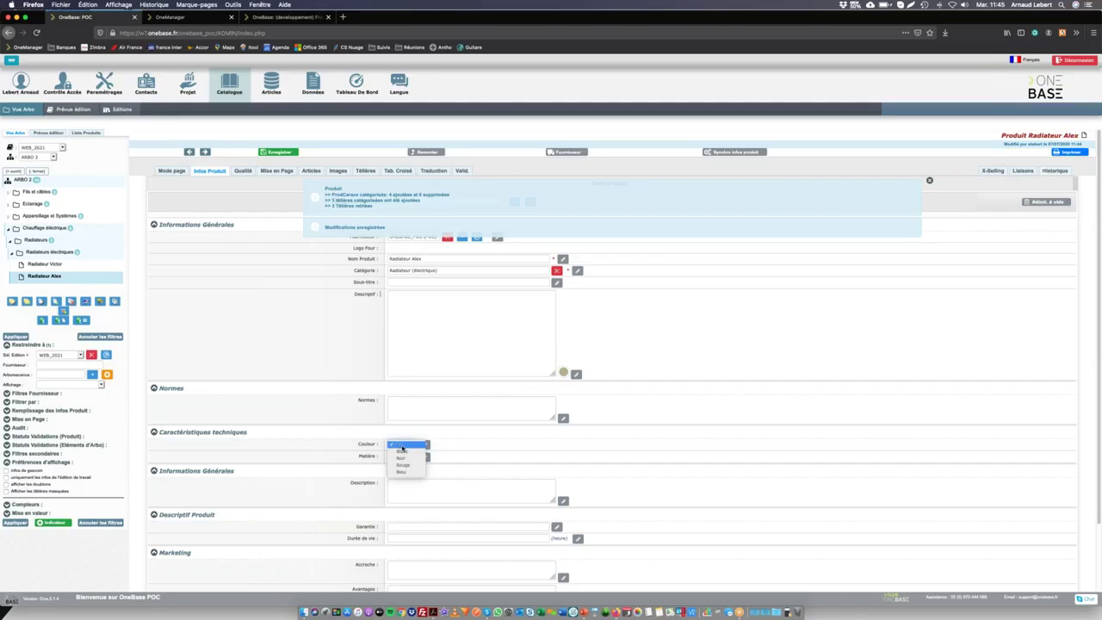
click(460, 457)
click(408, 446)
click(406, 459)
click(405, 457)
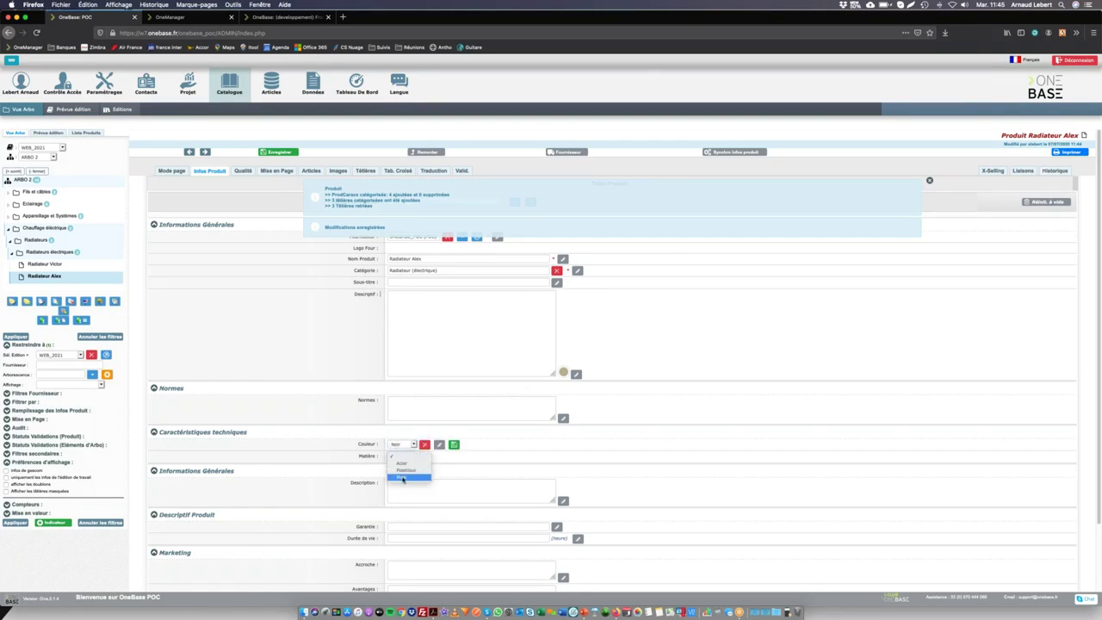
click(403, 478)
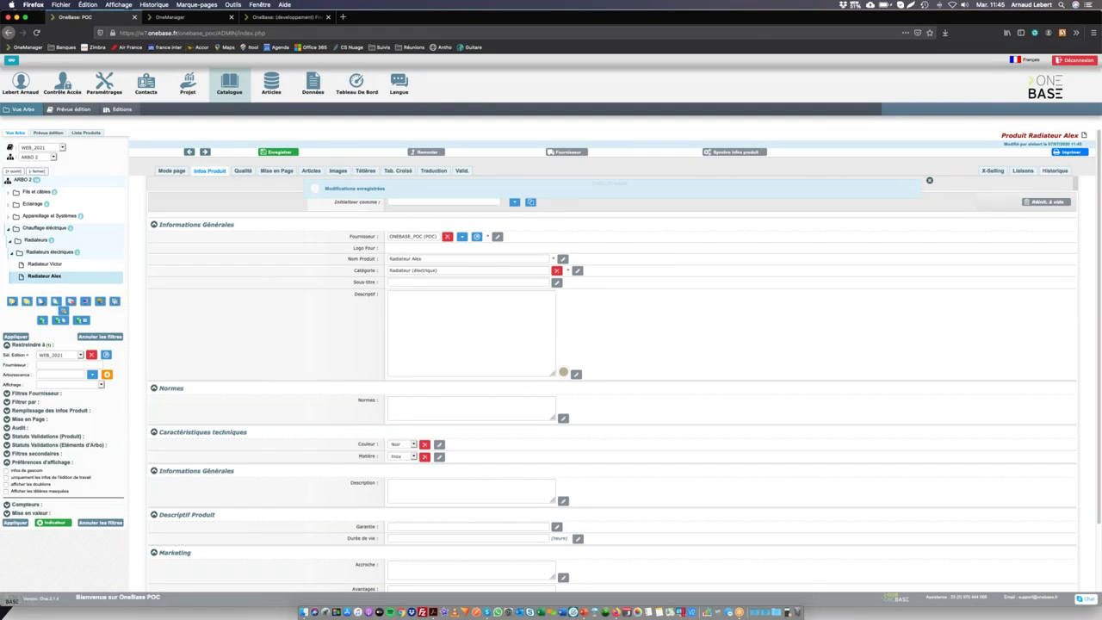
- Add three empty article lines to the article list of Radiateur Alex
click(311, 171)
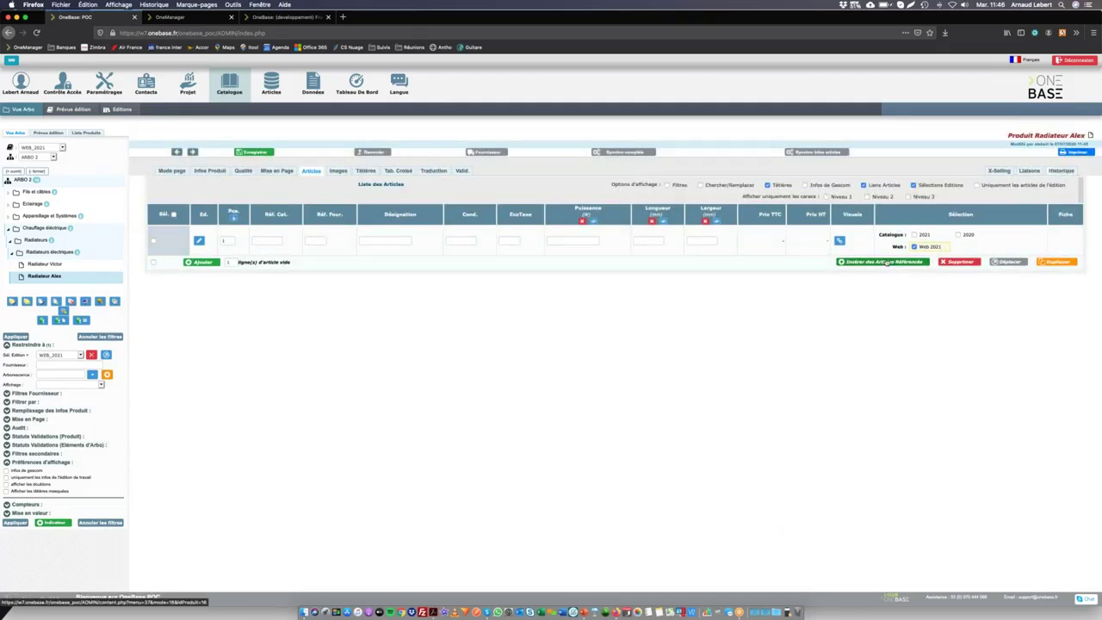
click(230, 262)
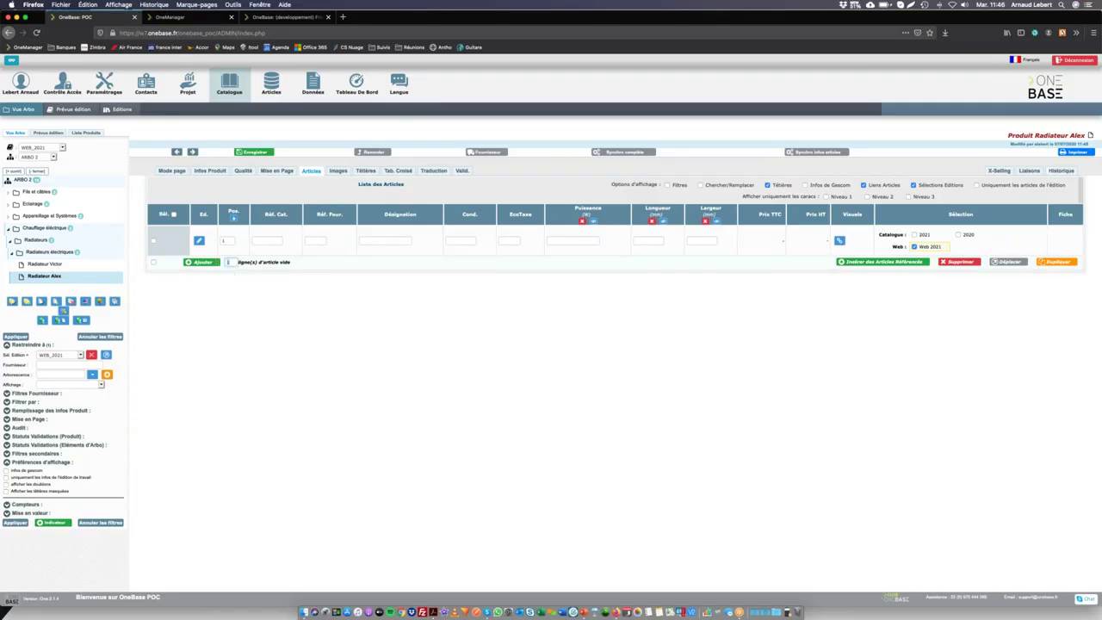
click(203, 262)
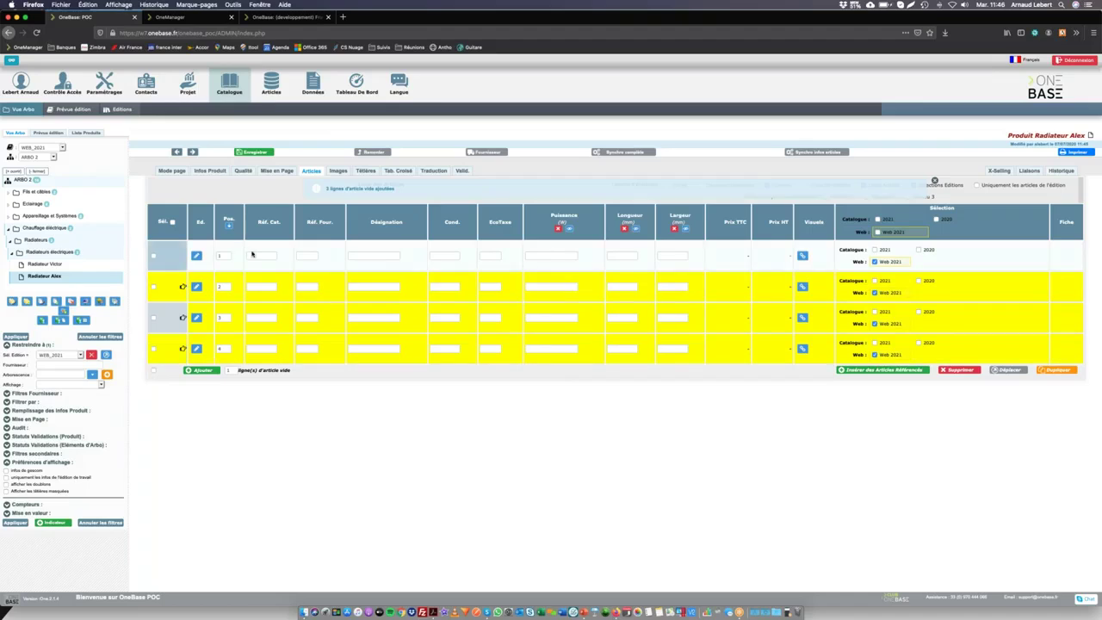
- Enter the catalogue references 12356, 12357, 12358 and 12359 for the four articles
click(268, 257)
text(12356)
key(Return)
key(Return)
text(12)
key(Return)
text(12)
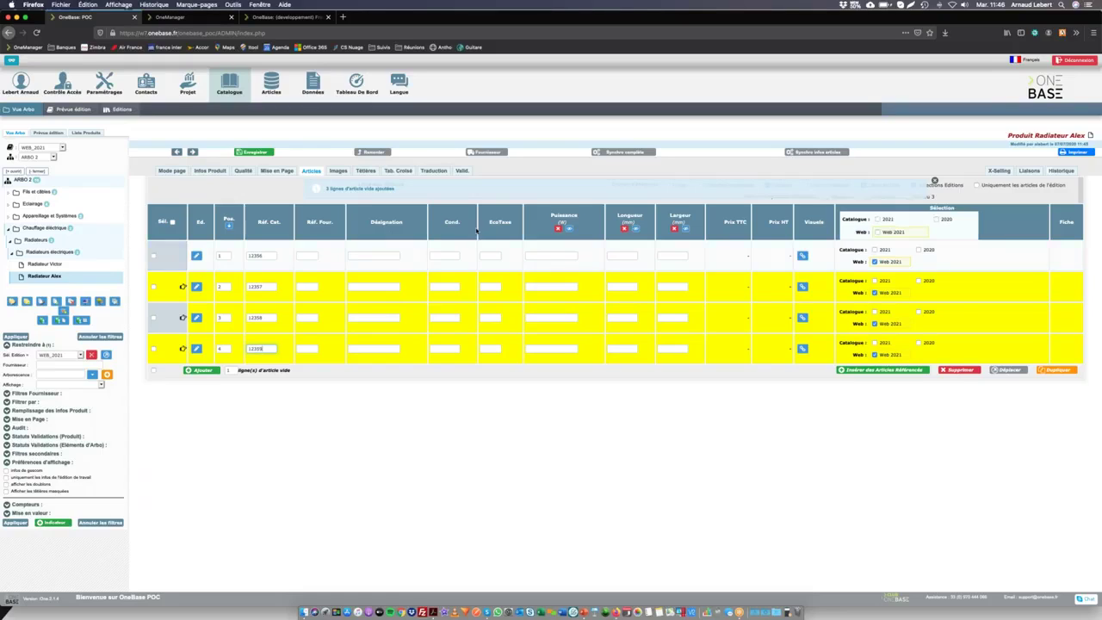
- Enter Puissance values of 550, 580, 1200 and 1580 W for the four articles
click(552, 255)
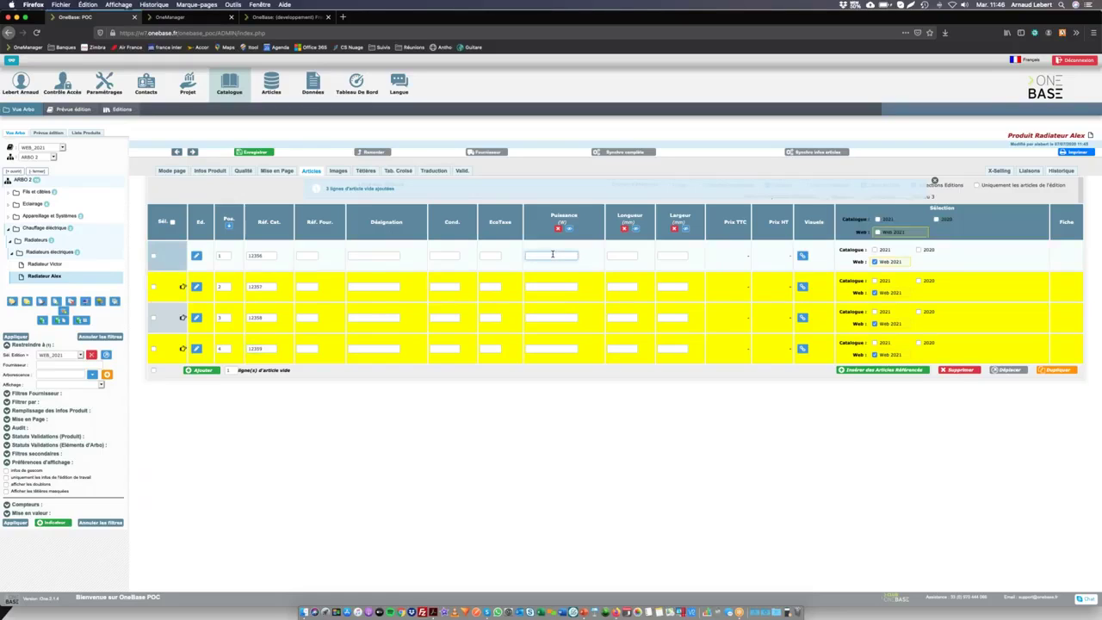
key(Return)
text(50)
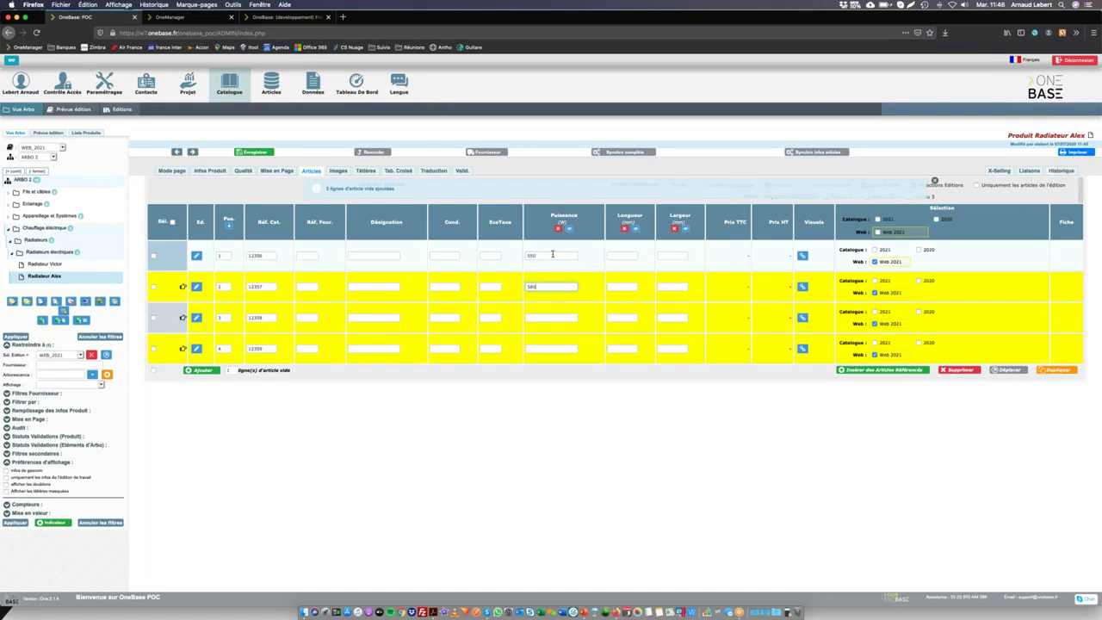
key(Return)
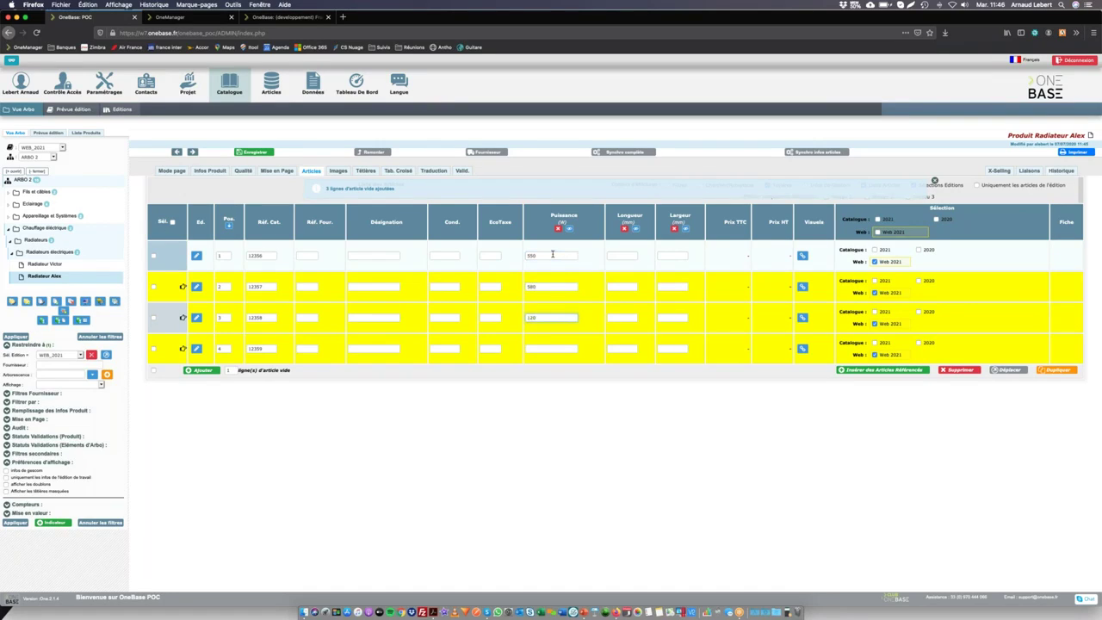
key(Return)
- Enter article lengths of 520, 570, 870 and 1070 mm with a width of 120 mm for each, and save
click(620, 257)
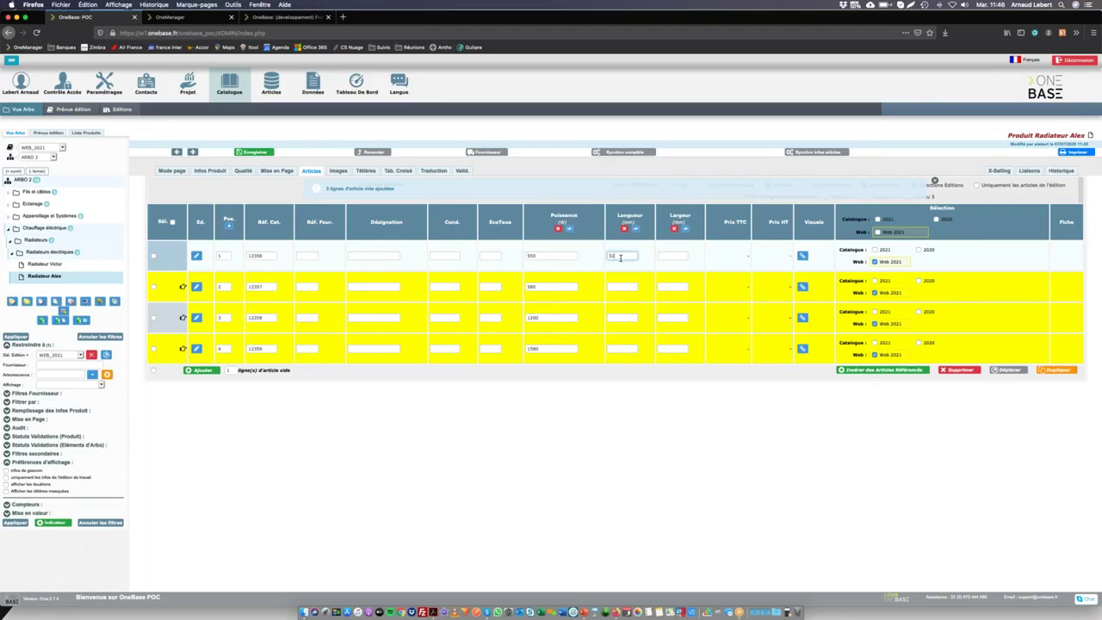
key(Tab)
key(Tab)
text(1)
key(Tab)
key(BackSpace)
key(Left)
key(Up)
key(Up)
key(Up)
key(Return)
key(Return)
text(1070)
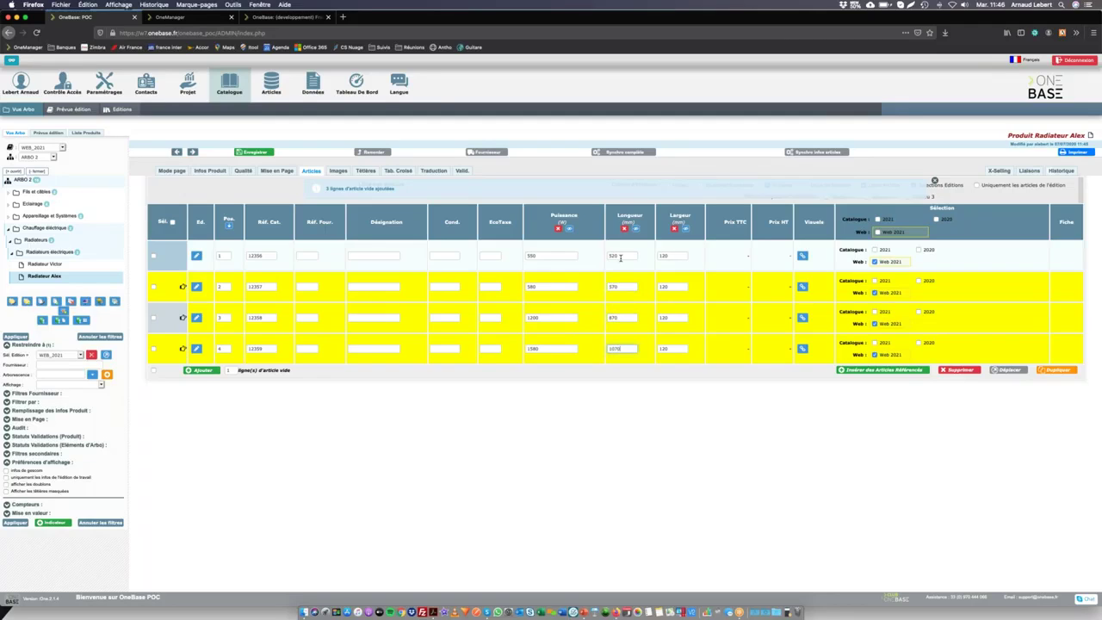
key(Return)
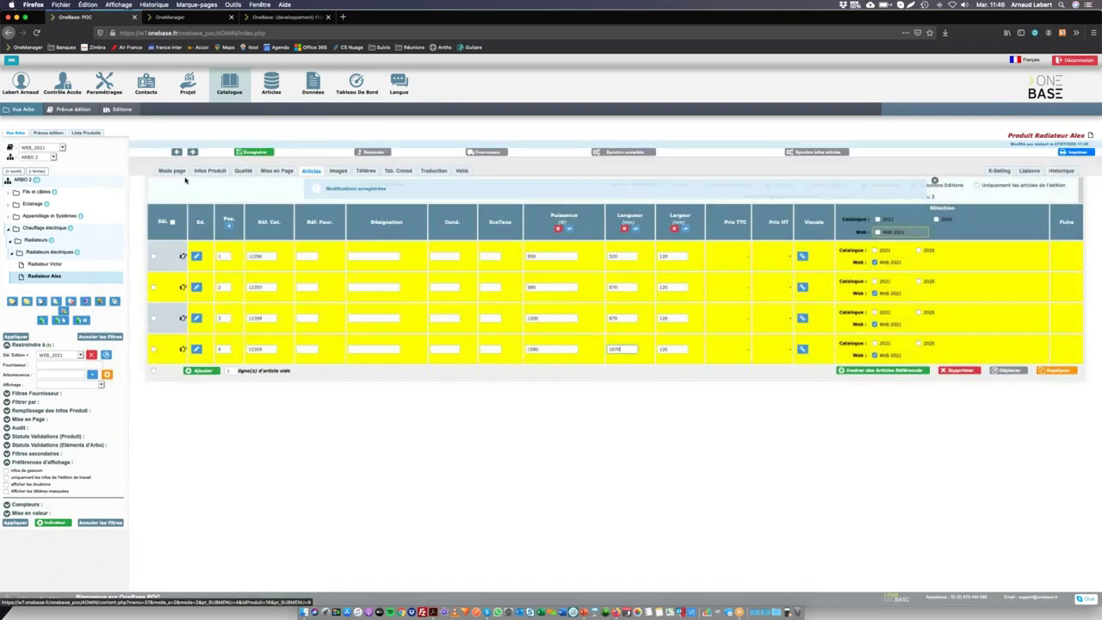
- View the Radiateur Alex page layout, then preview the WEB_2021 edition by Arbo for the Chauffage électrique branch
click(176, 172)
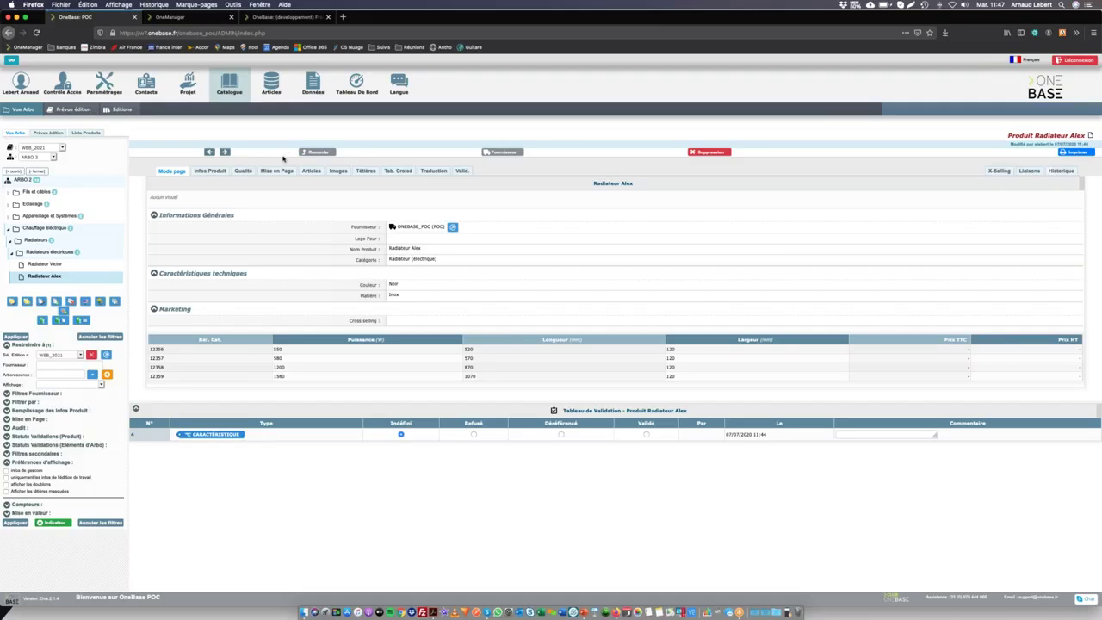
click(48, 133)
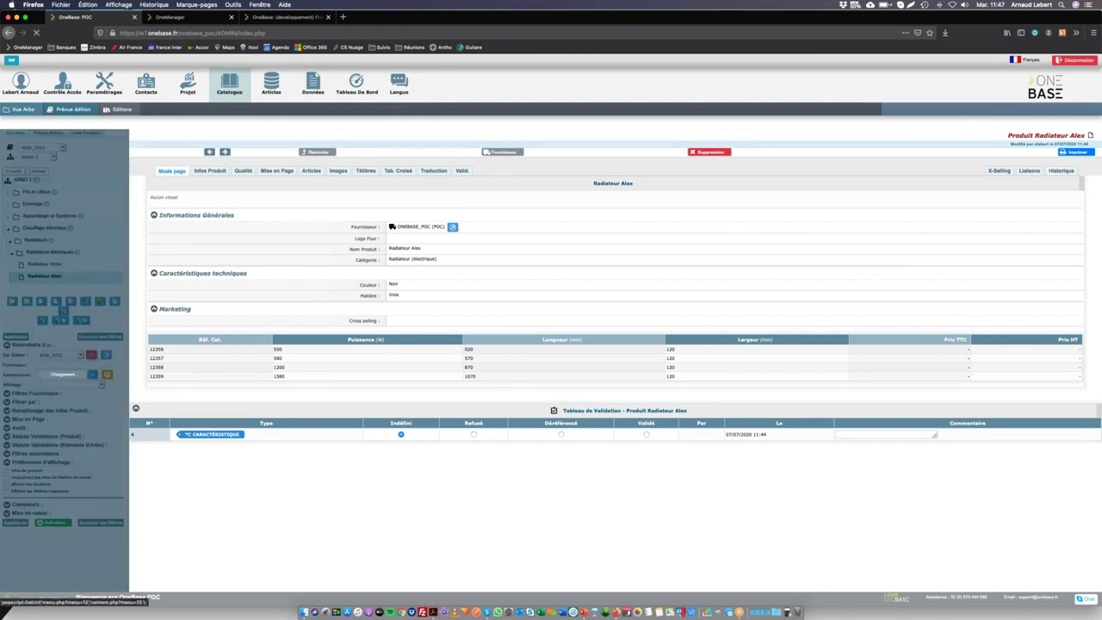
click(63, 178)
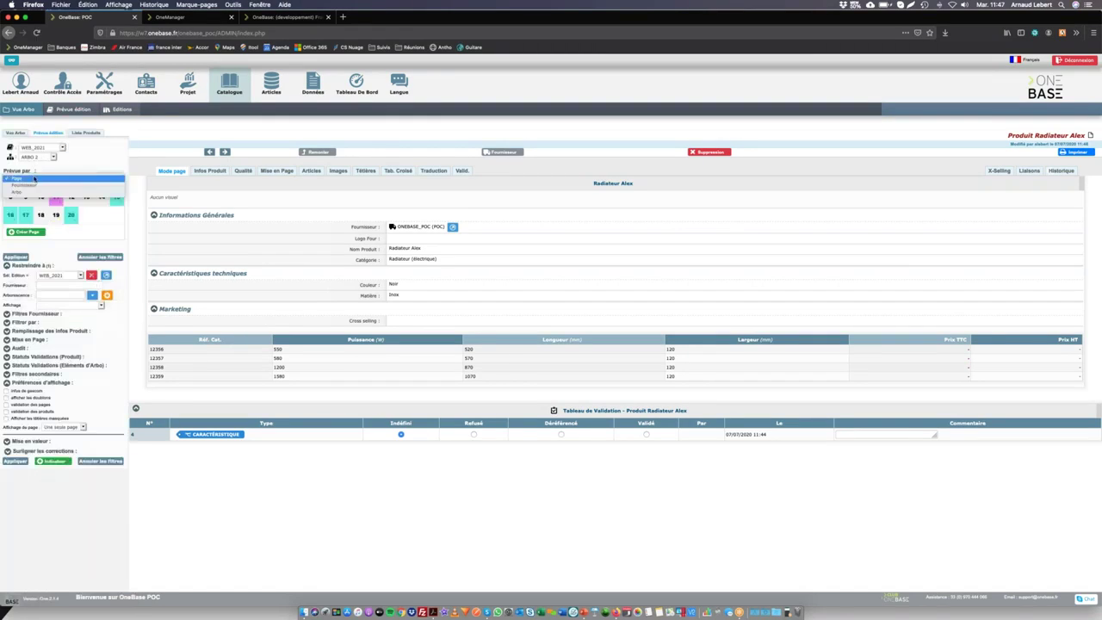
click(34, 188)
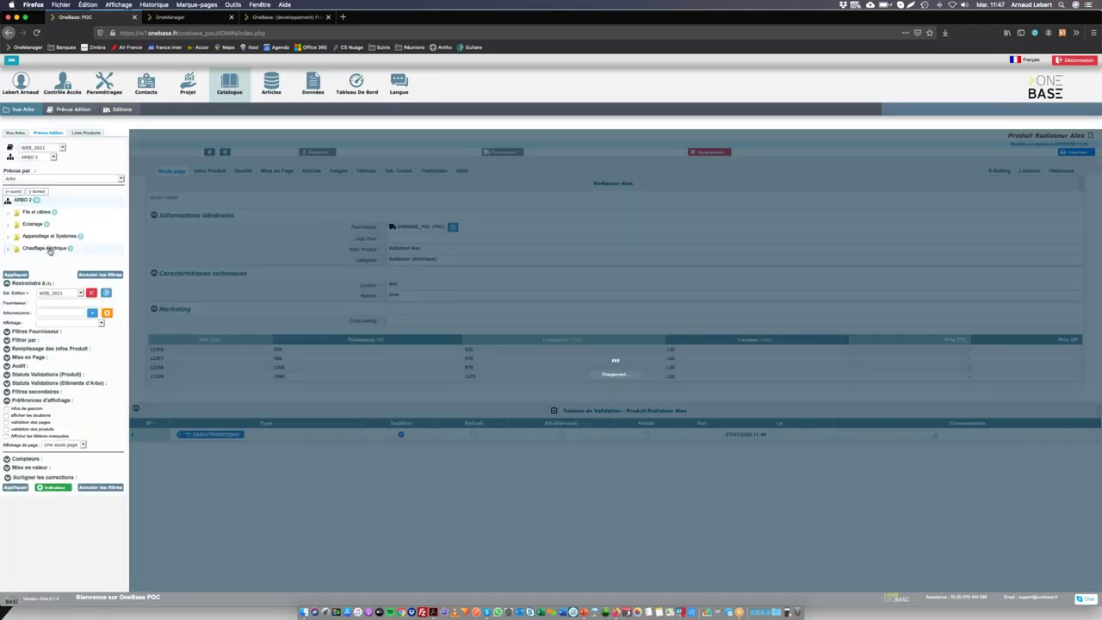
click(48, 249)
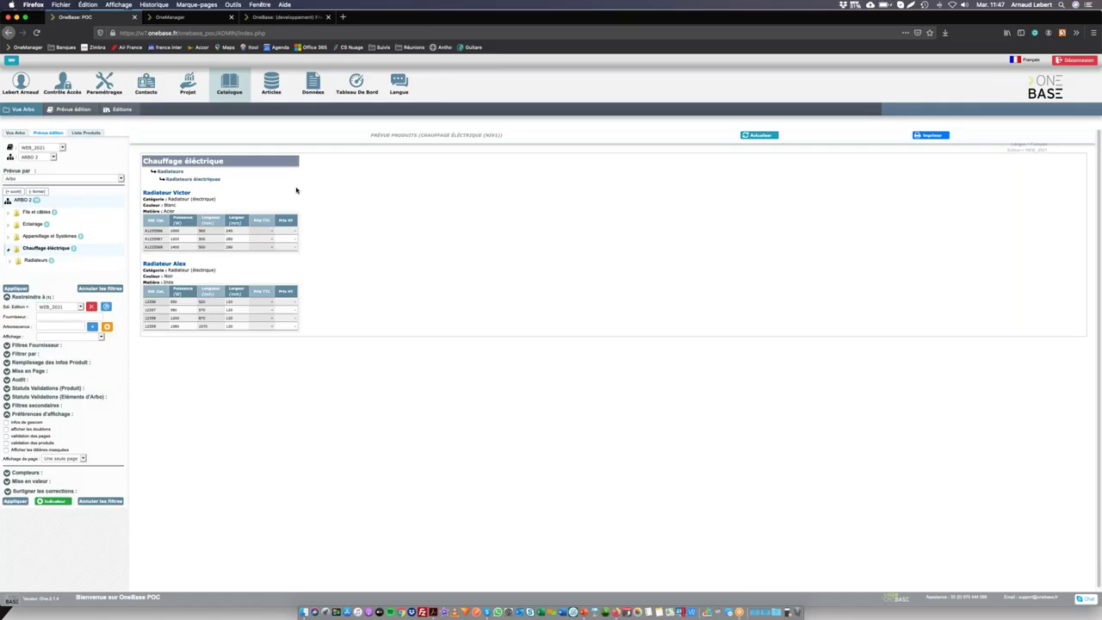
key(super+plus)
key(super+plus)
key(super+plus)
key(super+plus)
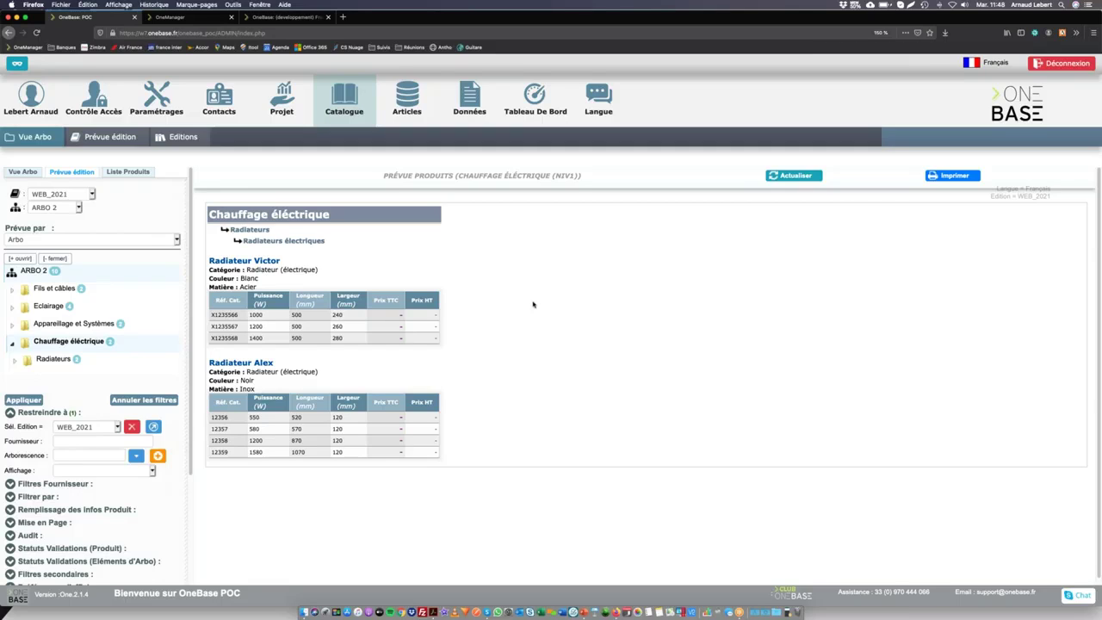
- Open the Radiateur Victor product sheet from the edition preview and look through its information fields
click(291, 260)
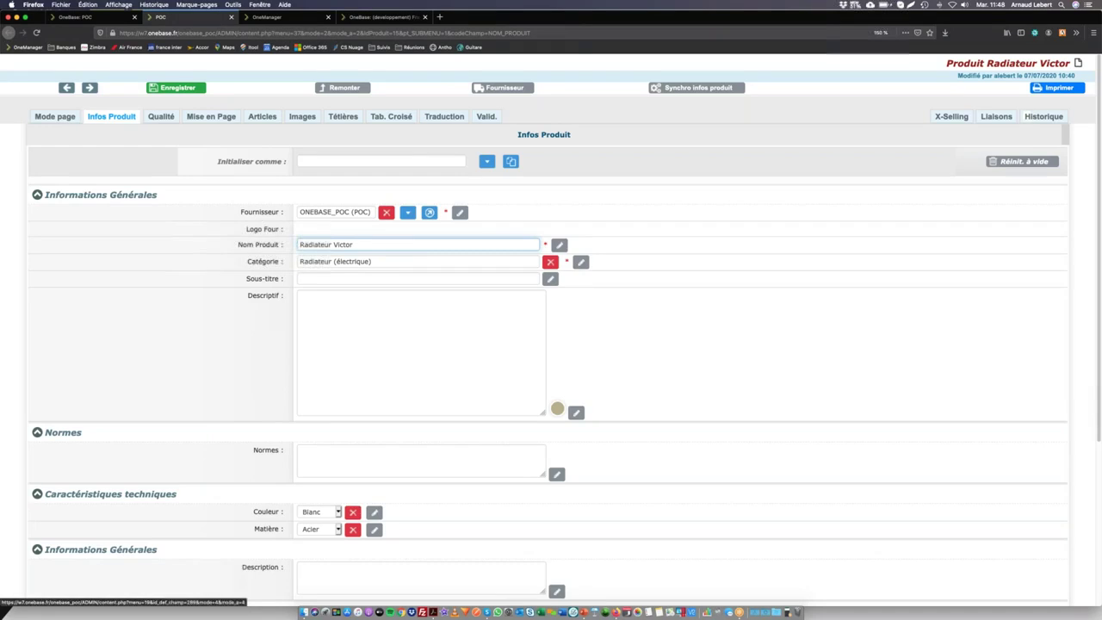
scroll(259, 267, down, 3)
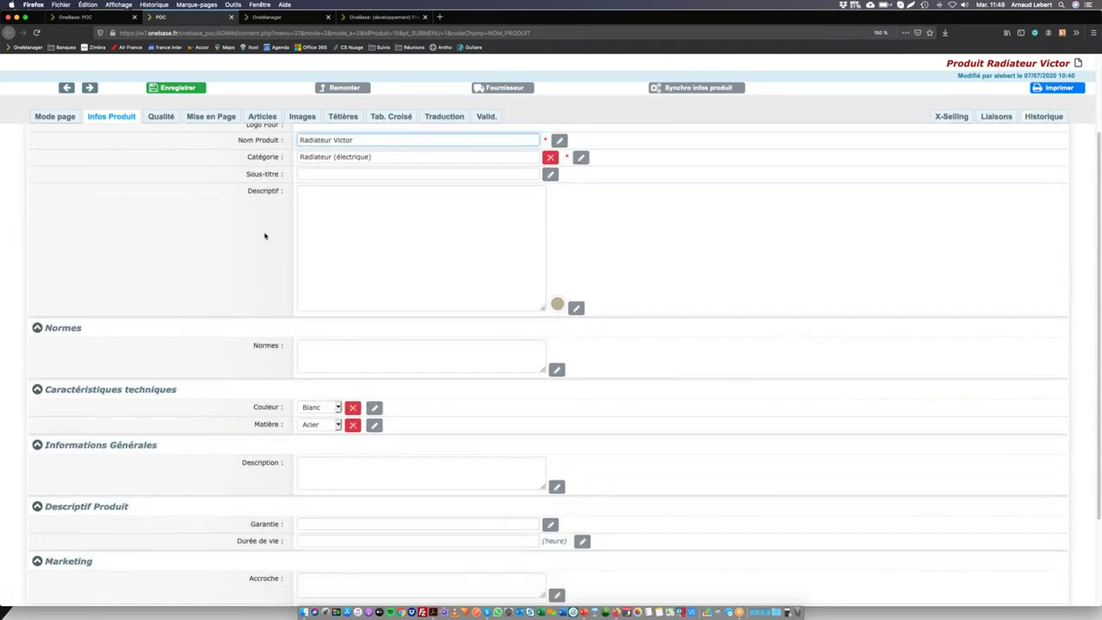
scroll(265, 235, down, 1)
scroll(265, 235, up, 2)
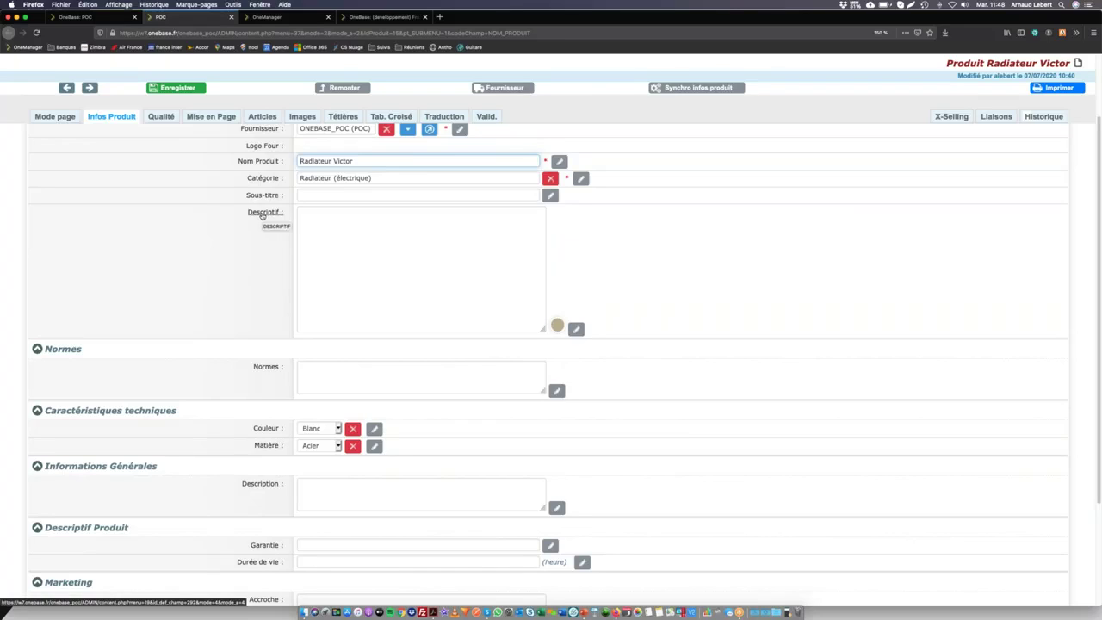
- Open the role restrictions of the Descriptif field and set the Fournisseur role to Lecture Seule
click(263, 213)
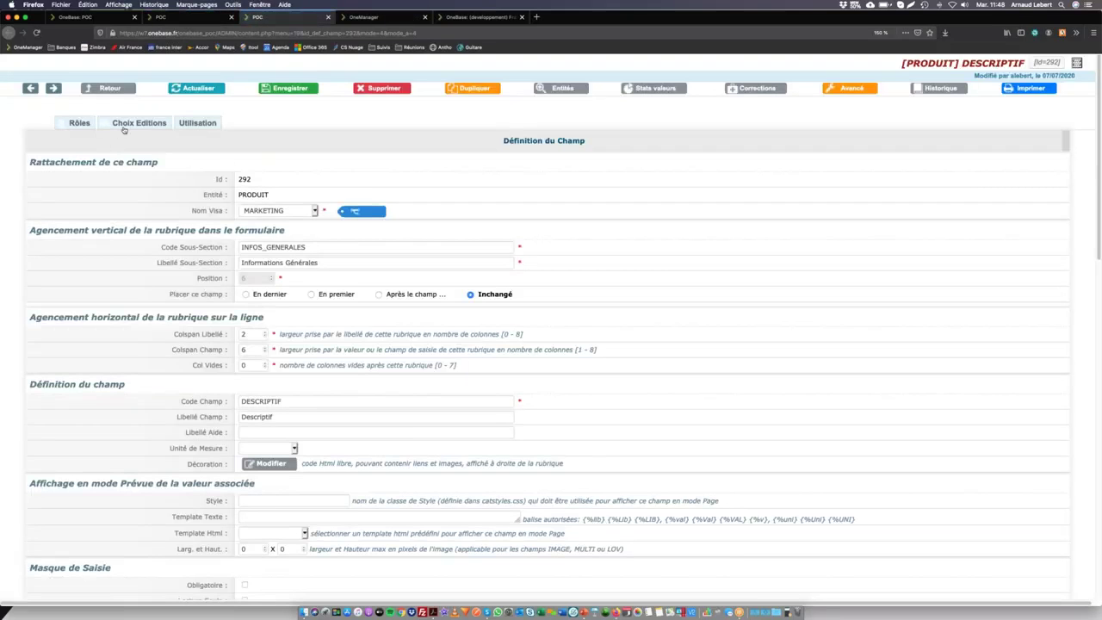
click(78, 125)
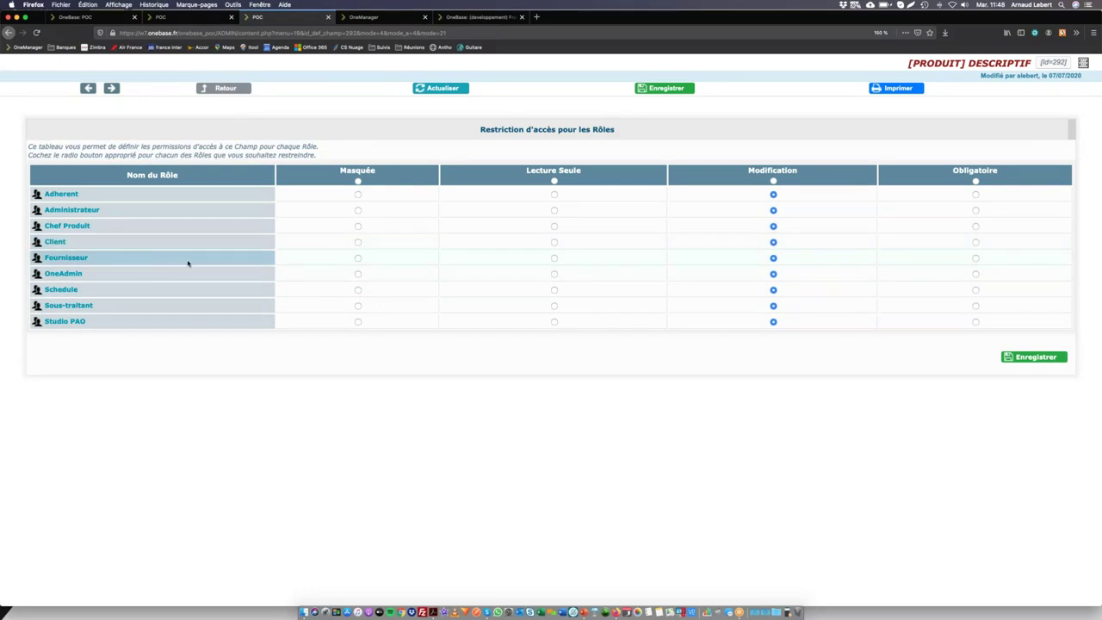
click(357, 258)
click(555, 258)
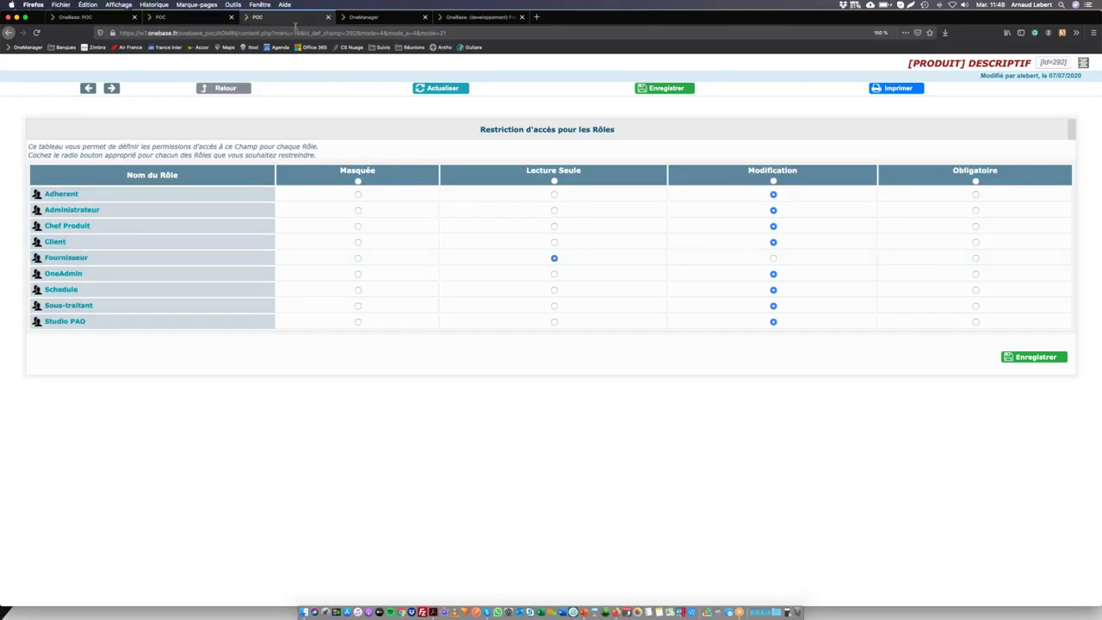
- Return to the Radiateur Victor product sheet and look at the options available for Couleur
click(212, 17)
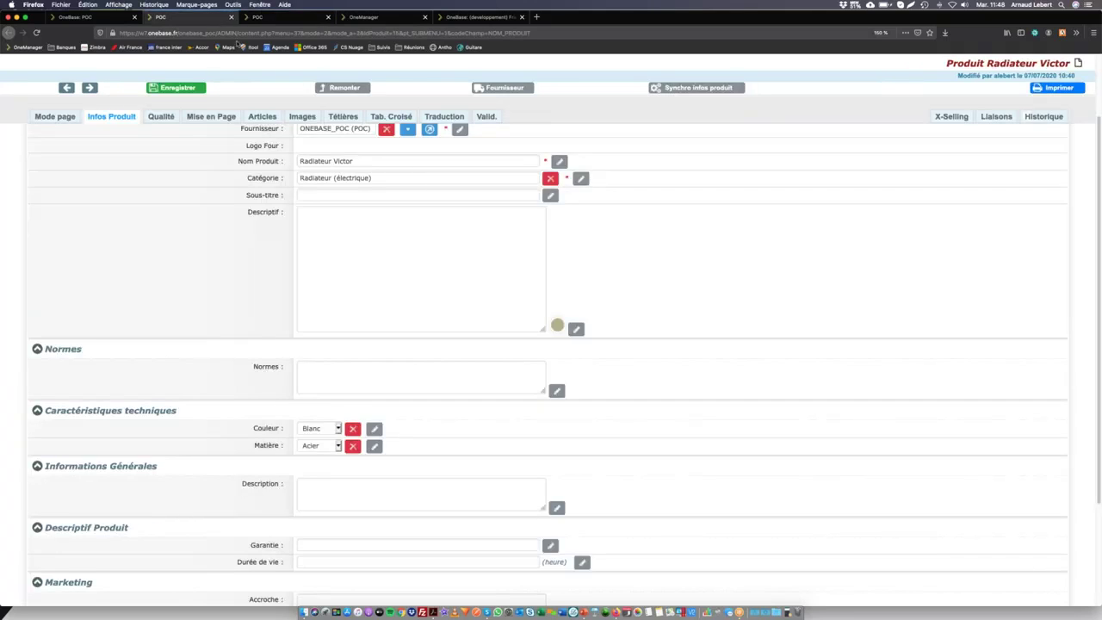
scroll(325, 256, down, 3)
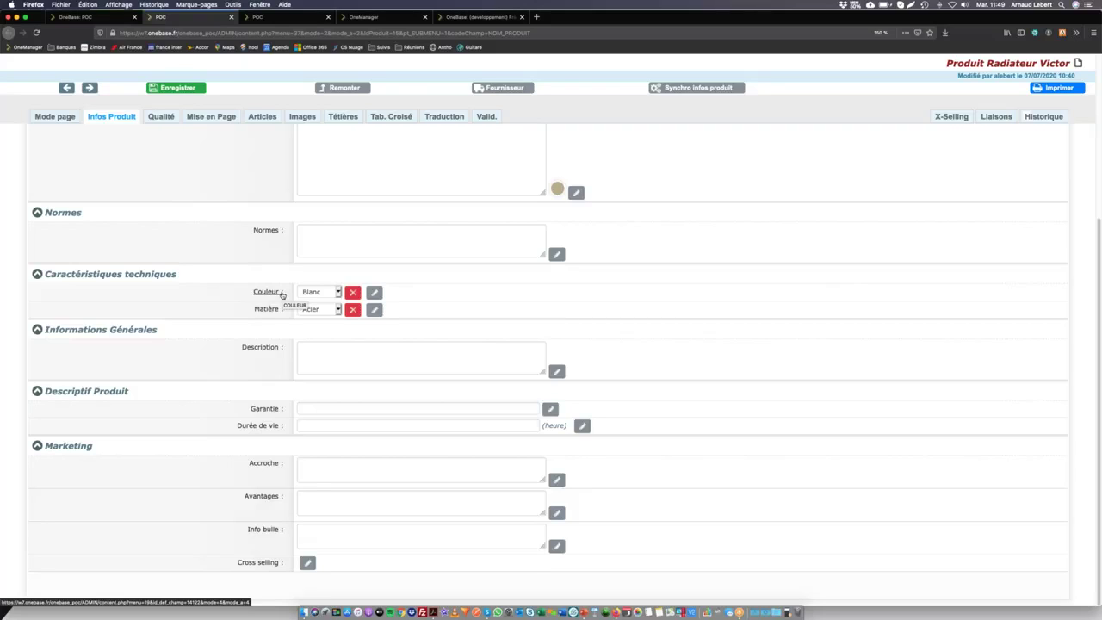
click(326, 293)
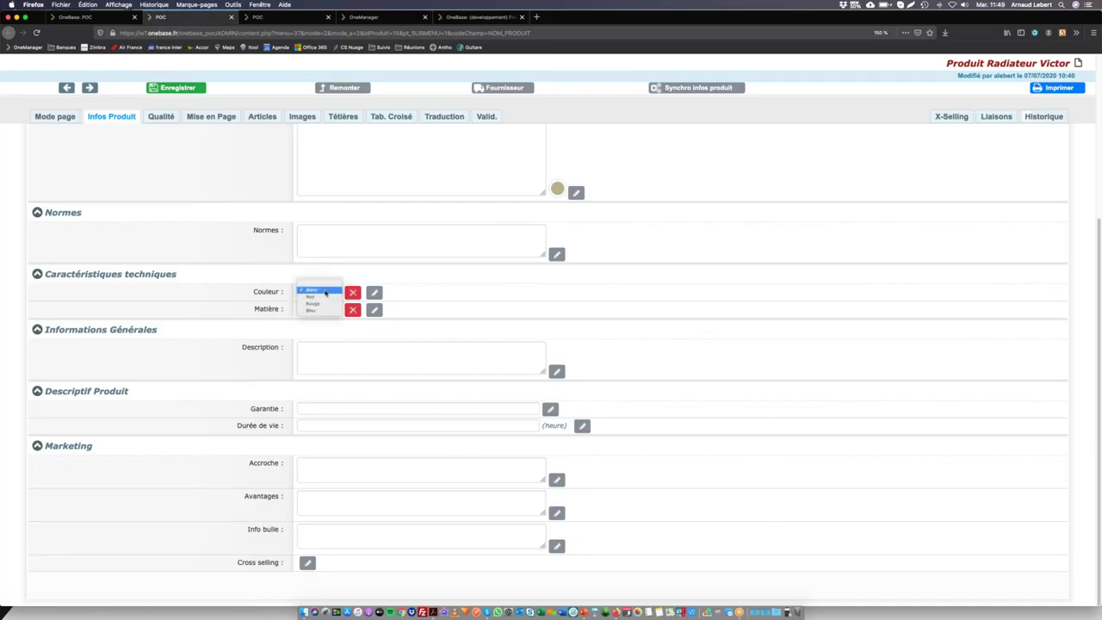
- Open the COULEUR field of category EC000593 Radiateur (électrique) in the product categorisation settings
click(89, 18)
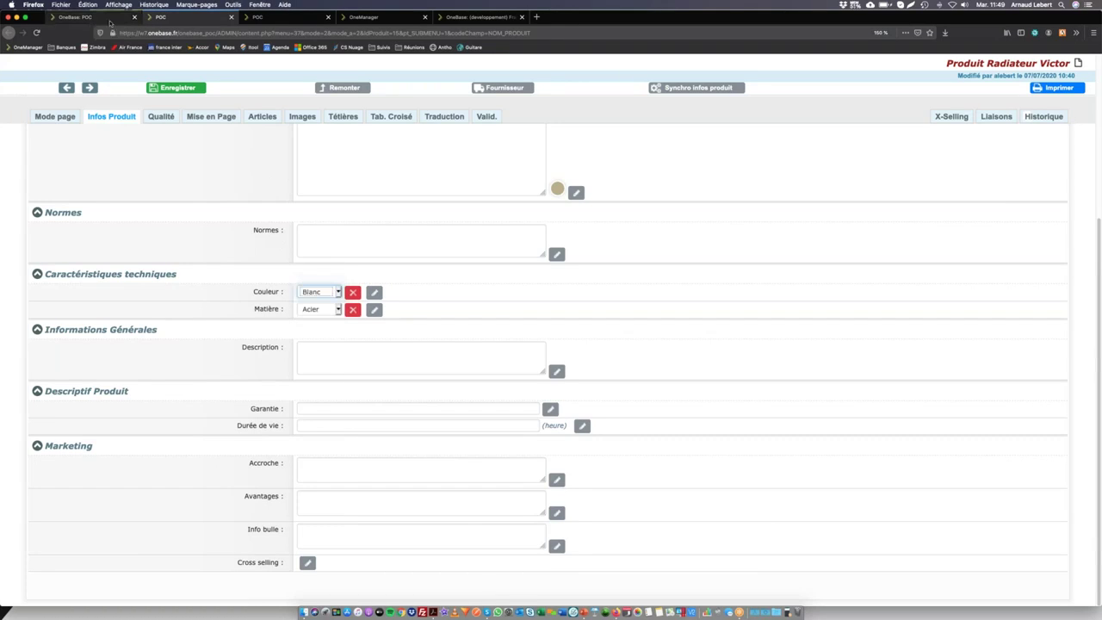
click(97, 18)
click(154, 102)
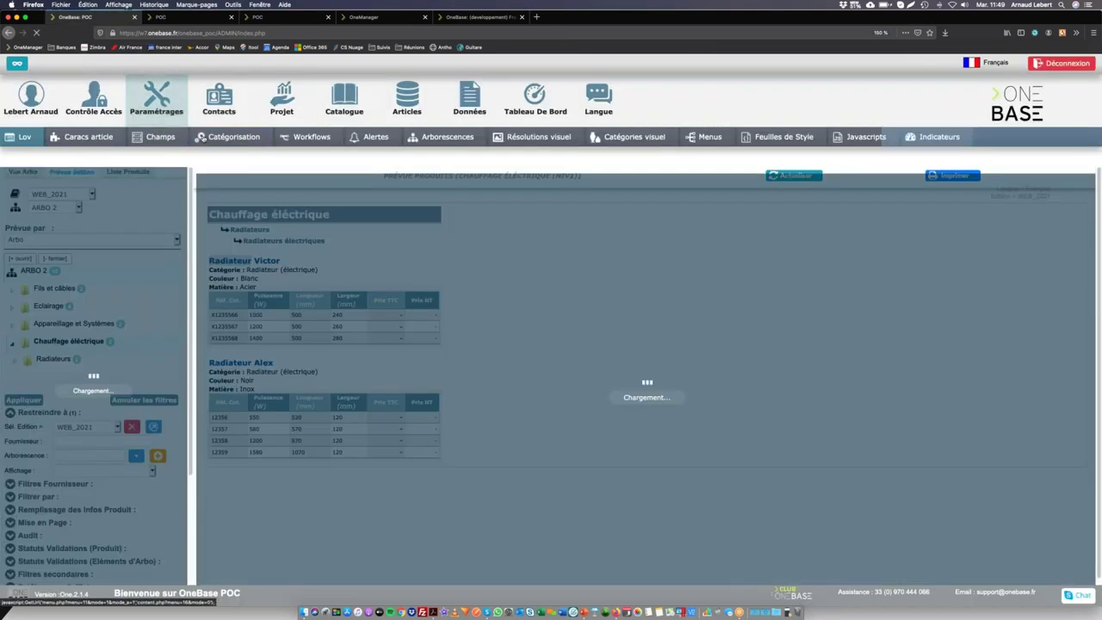
click(212, 138)
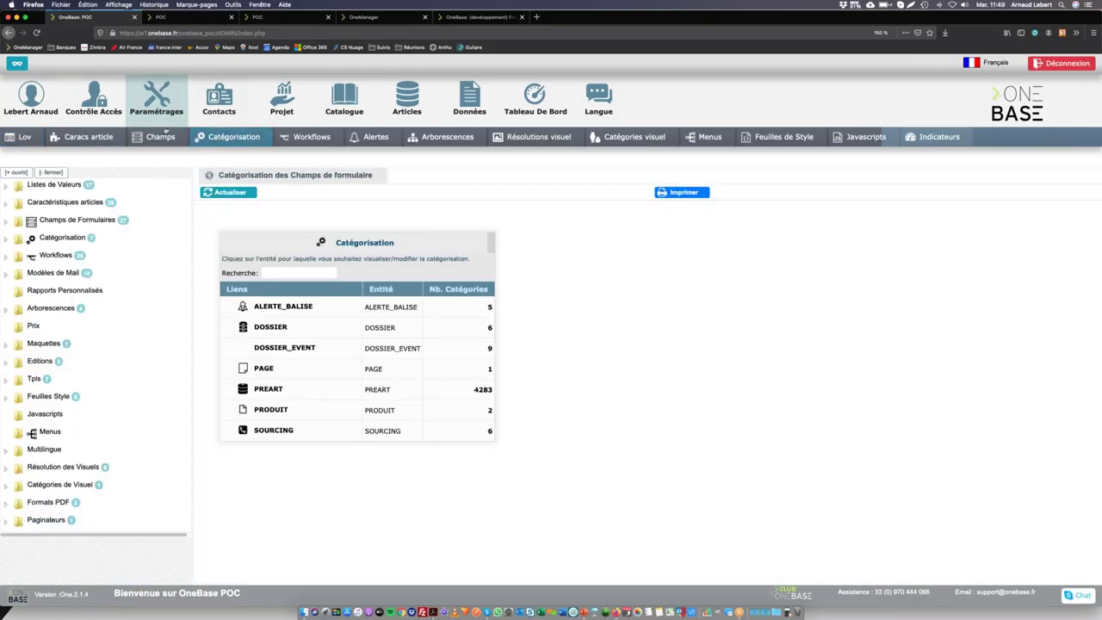
click(273, 412)
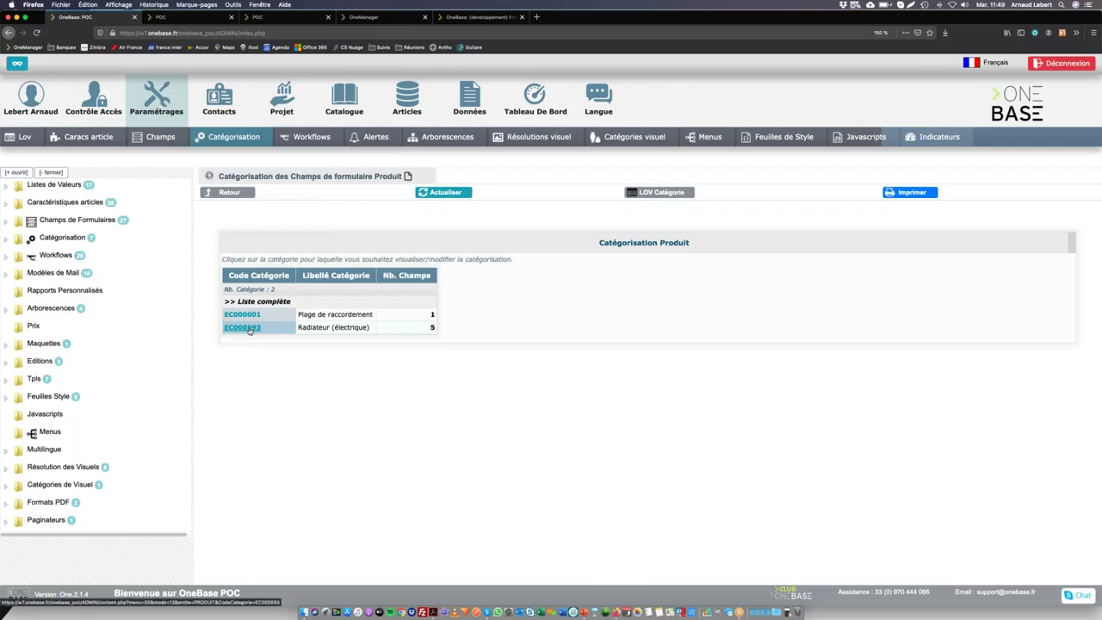
click(244, 327)
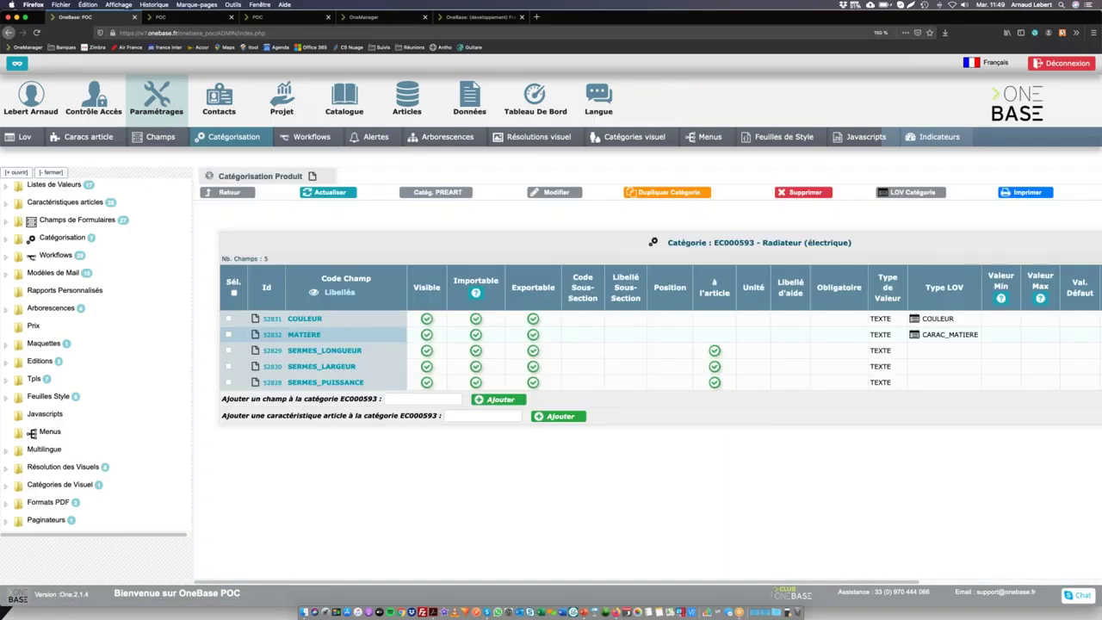
click(272, 318)
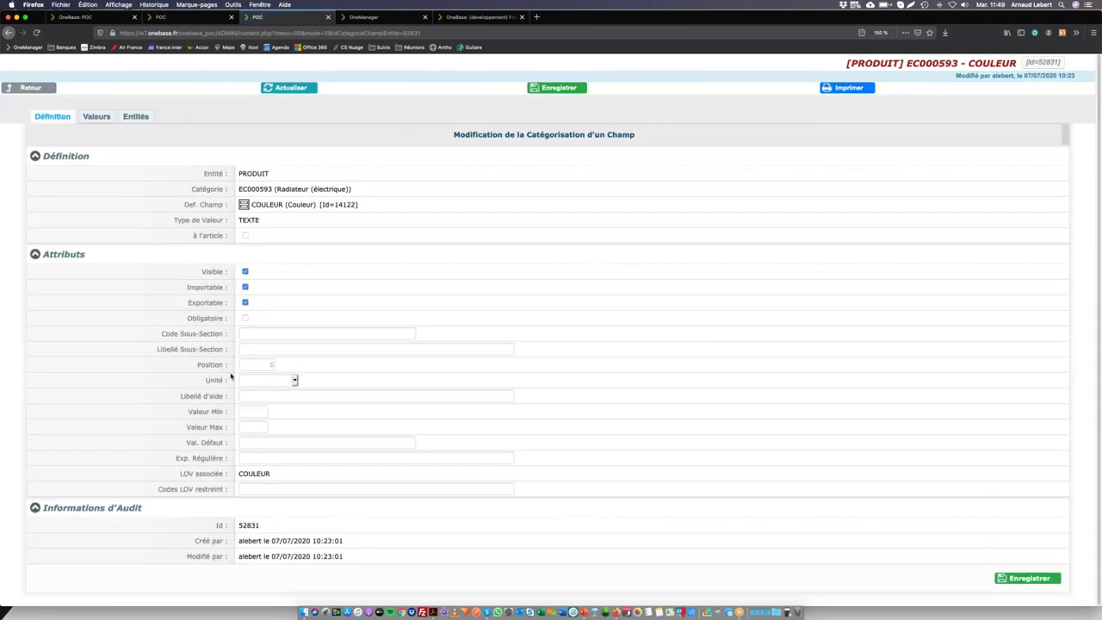
- Restrict the COULEUR field's LOV codes to BLANC,NOIR, save, and return to the Radiateur Victor product sheet
click(287, 485)
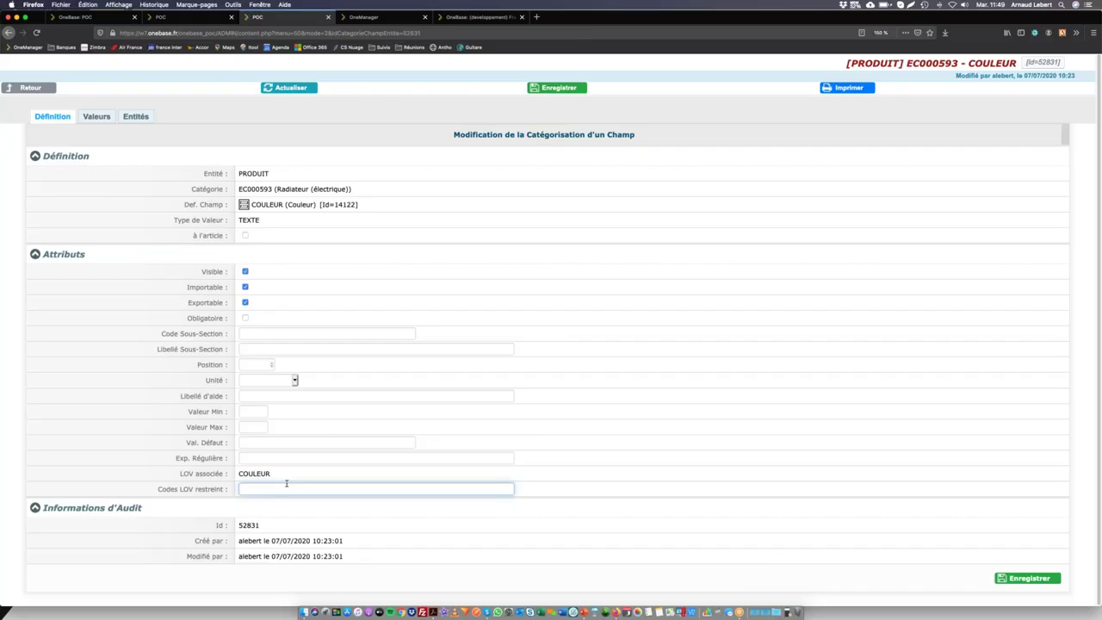
text(BLANC,NOIR)
key(Return)
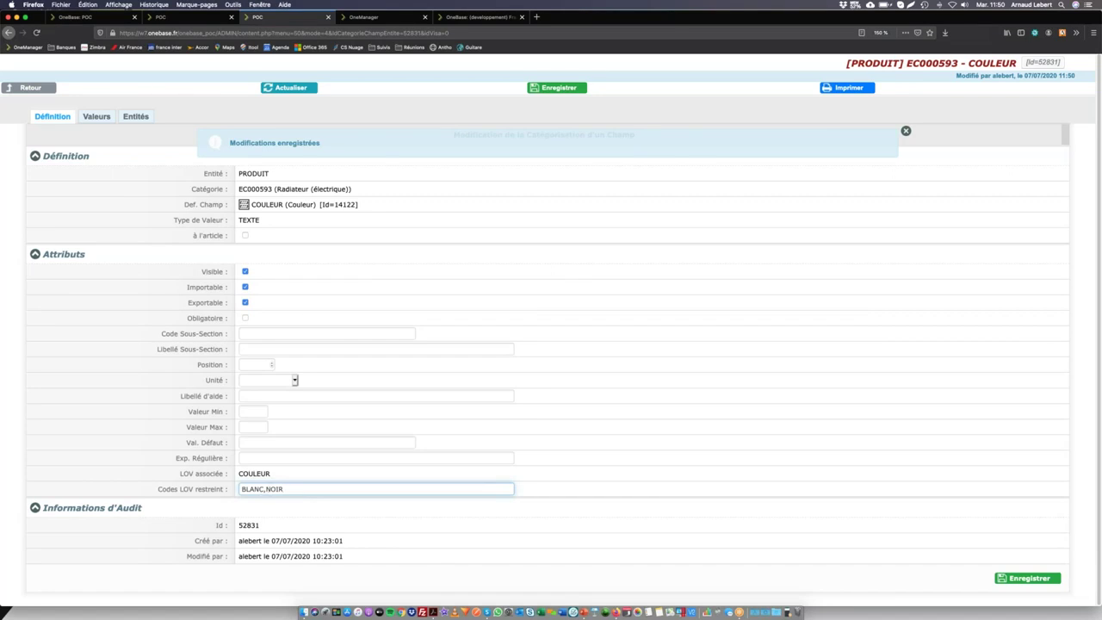
click(190, 23)
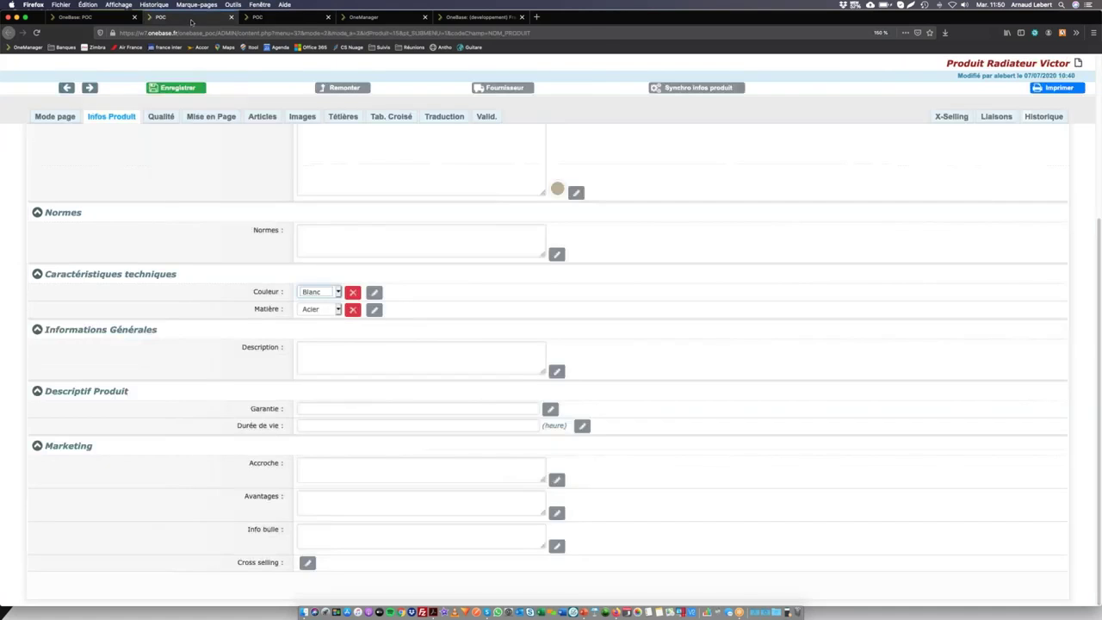
- Reopen the COULEUR field from the Radiateur (électrique) category, try restricted LOV codes 'BLANC','NOIR' in single quotes, and save
click(107, 23)
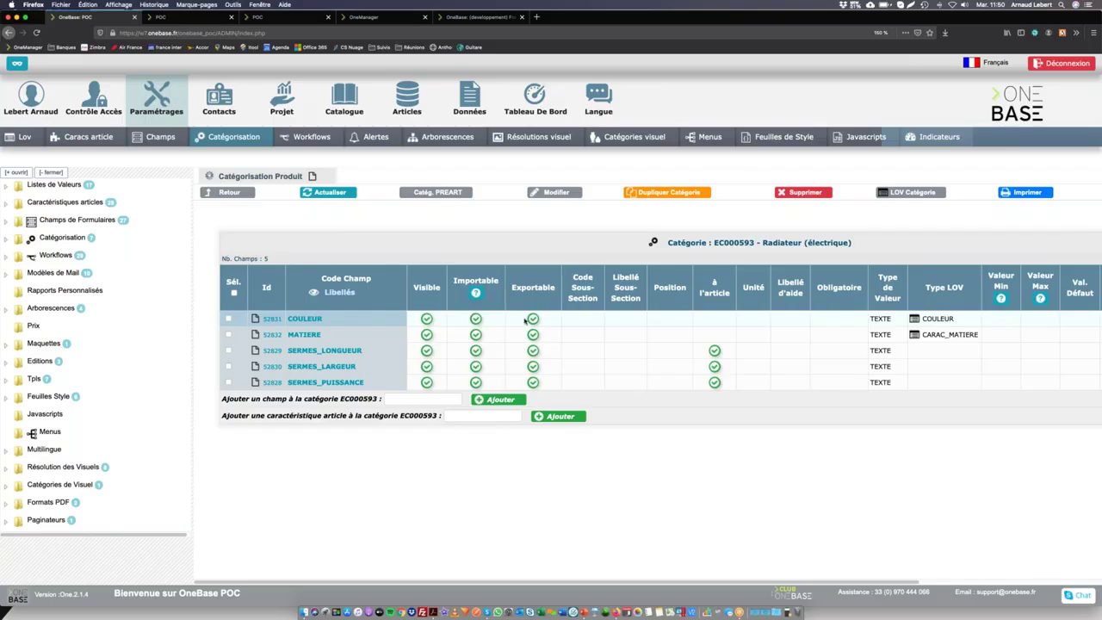
scroll(689, 321, right, 5)
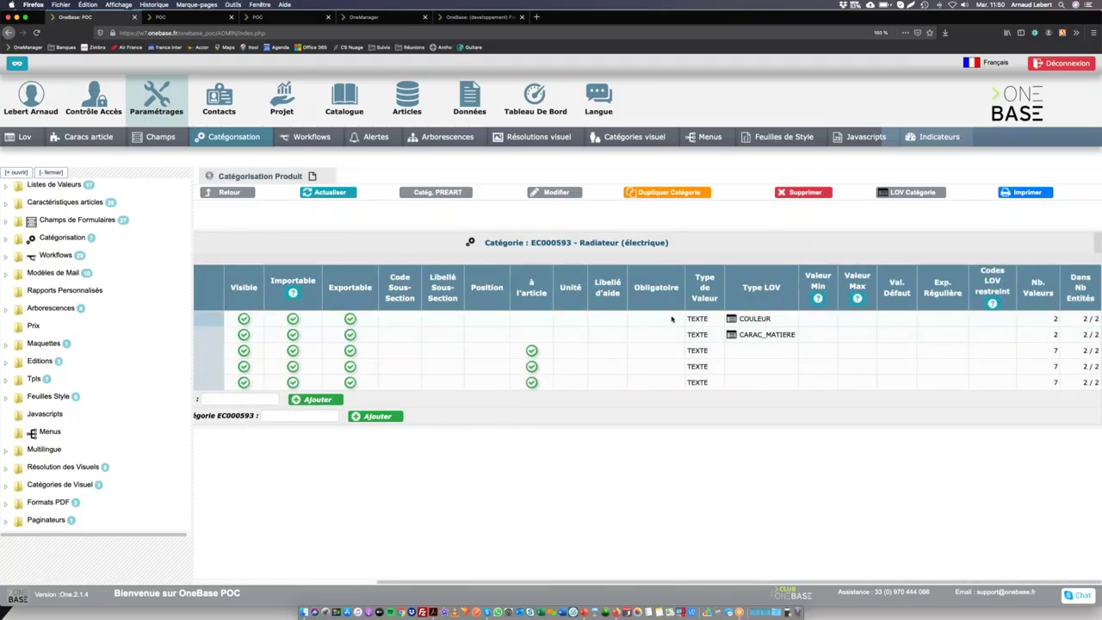
scroll(307, 314, left, 5)
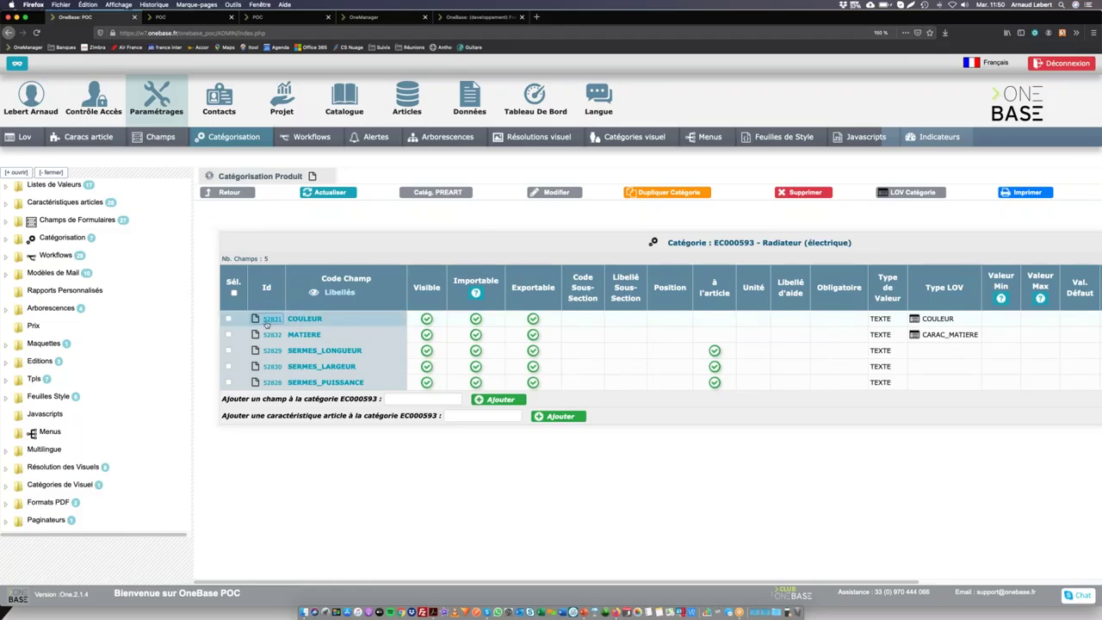
click(270, 319)
click(242, 489)
text(')
click(265, 489)
text(')
key(Right)
text(')
click(290, 490)
text(')
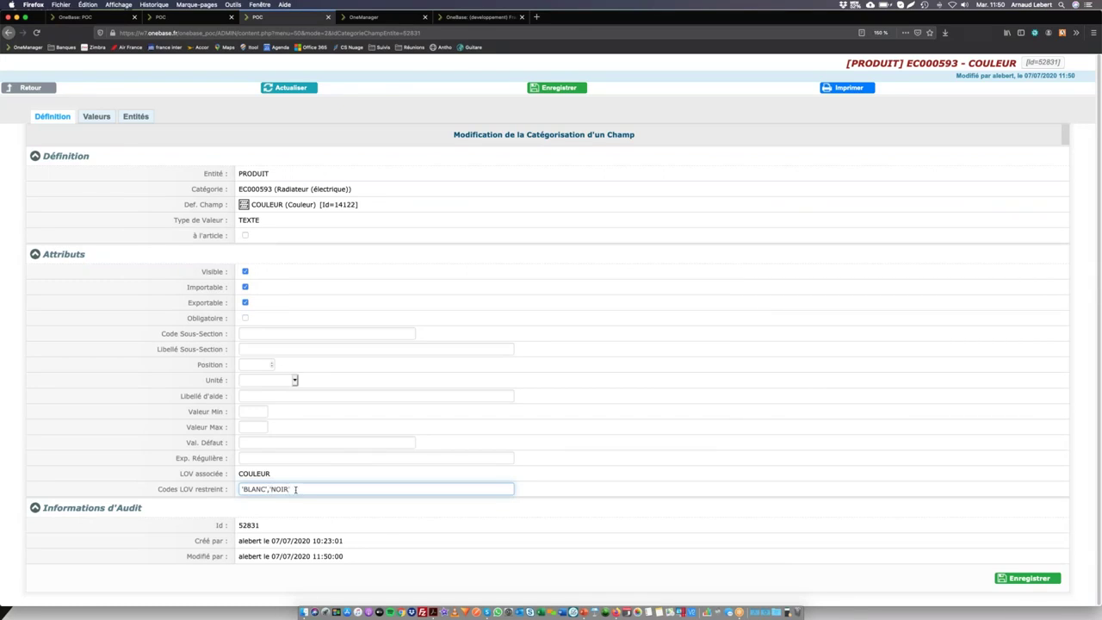
key(Return)
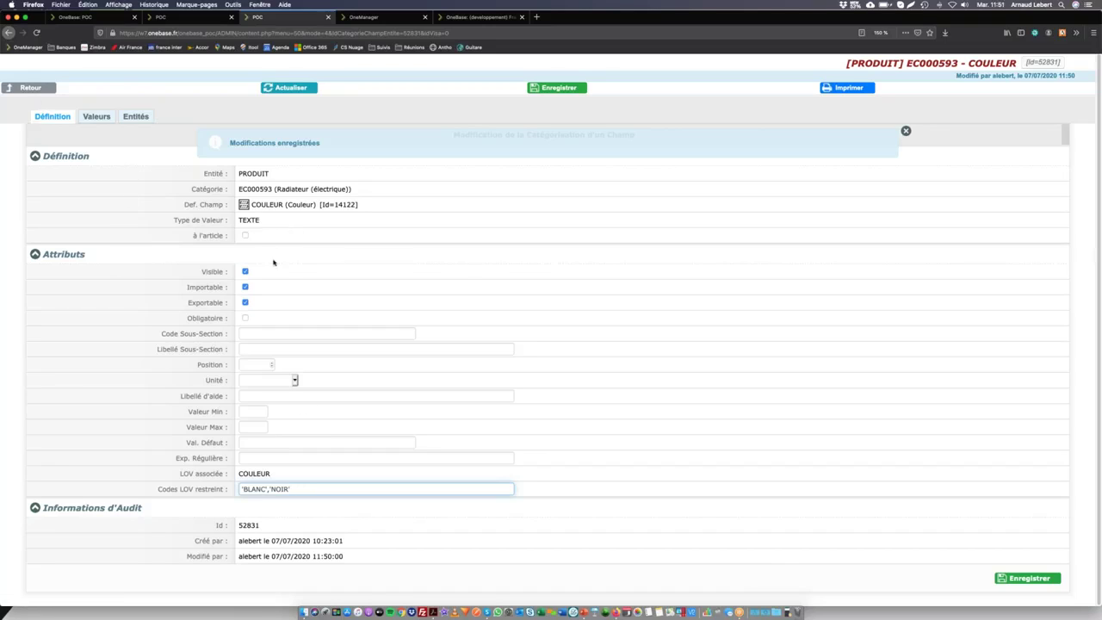
- Make the COULEUR field mandatory for the Radiateur (électrique) category and save the field
click(245, 319)
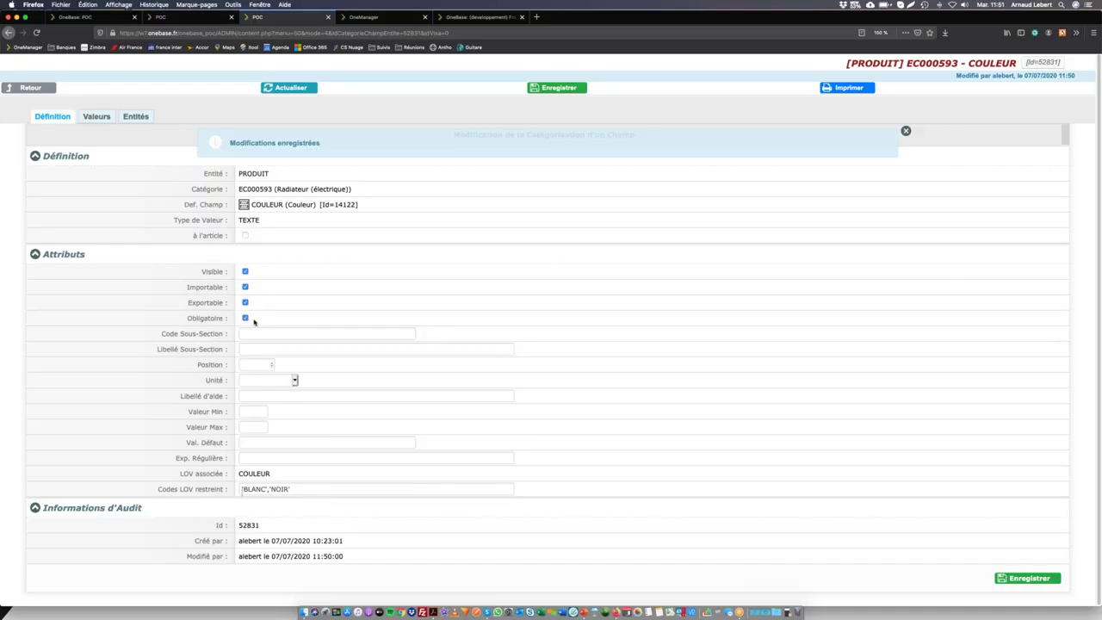
click(262, 382)
click(260, 381)
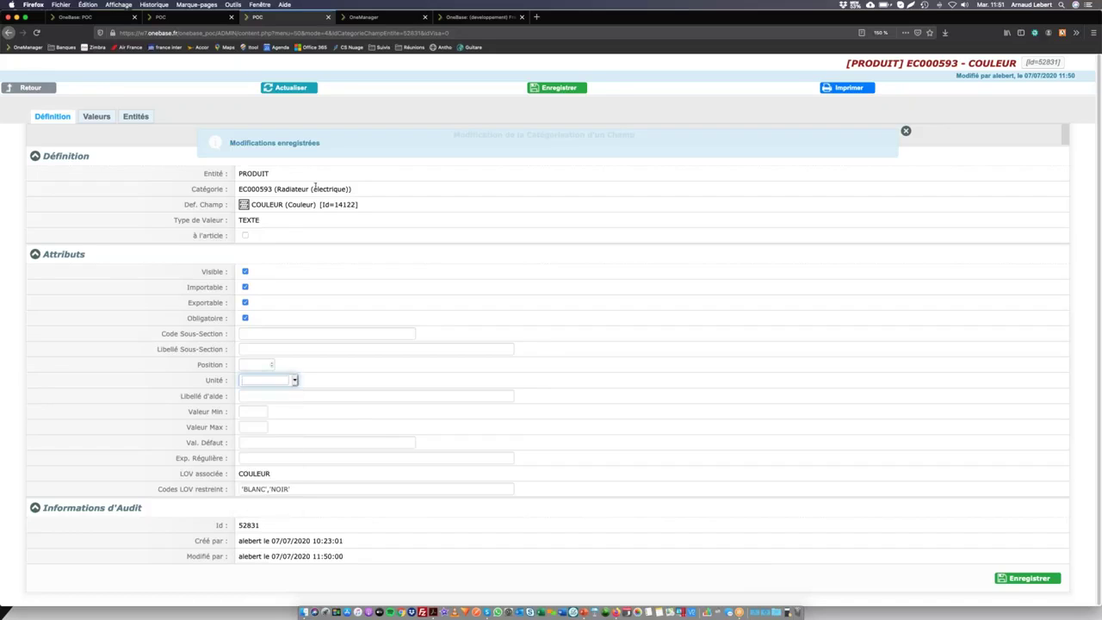
click(248, 416)
click(255, 426)
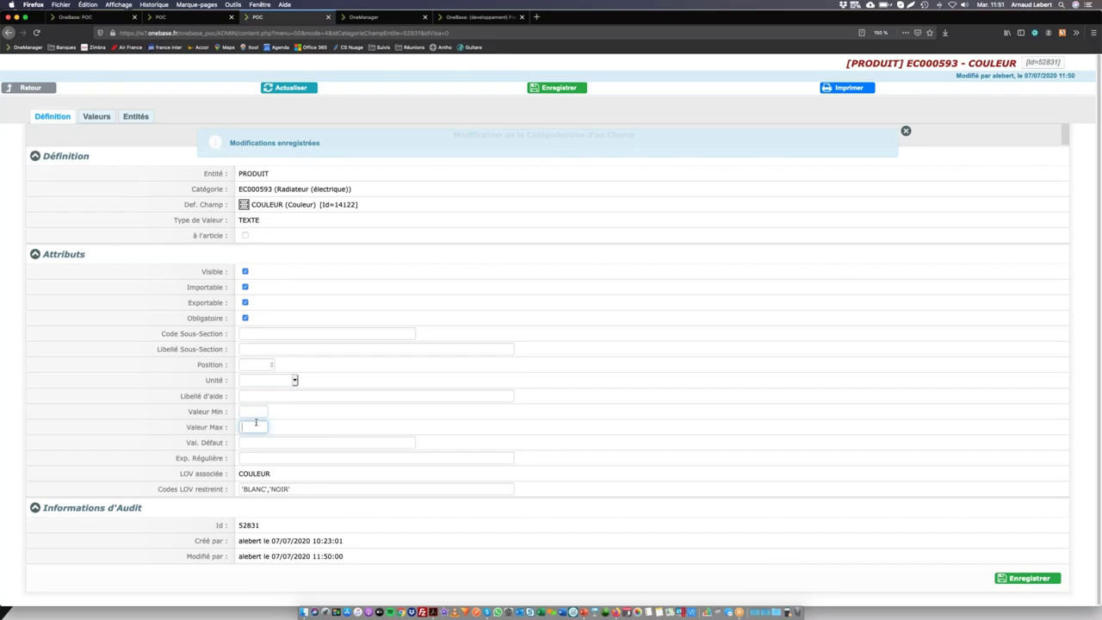
click(307, 189)
click(1053, 585)
- Reload the Radiateur Victor product information and check the options offered for Couleur
click(186, 20)
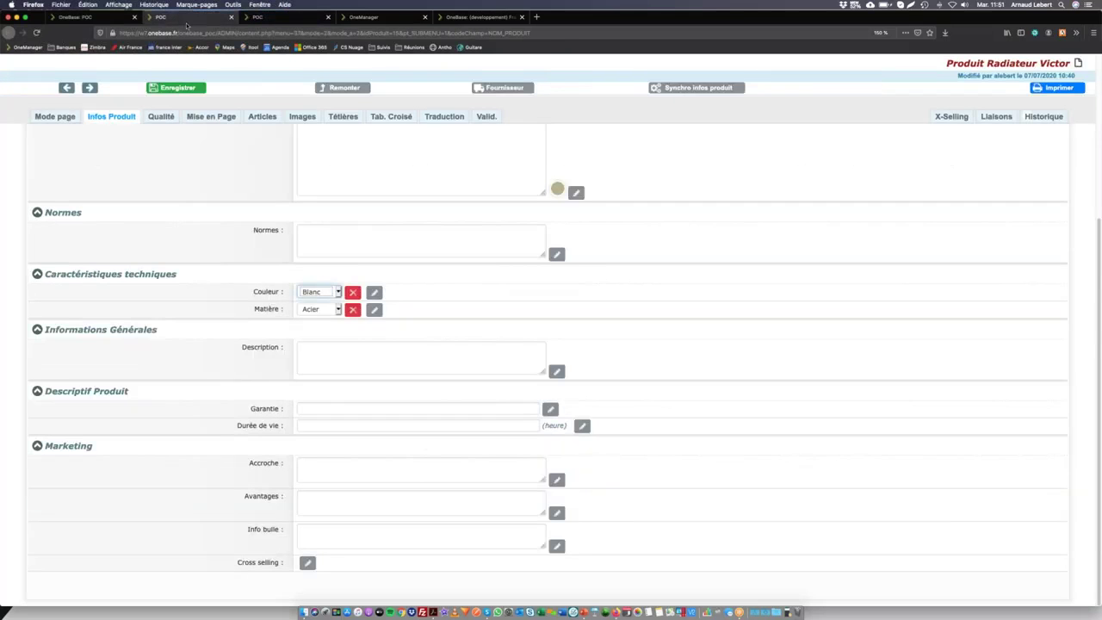
click(118, 121)
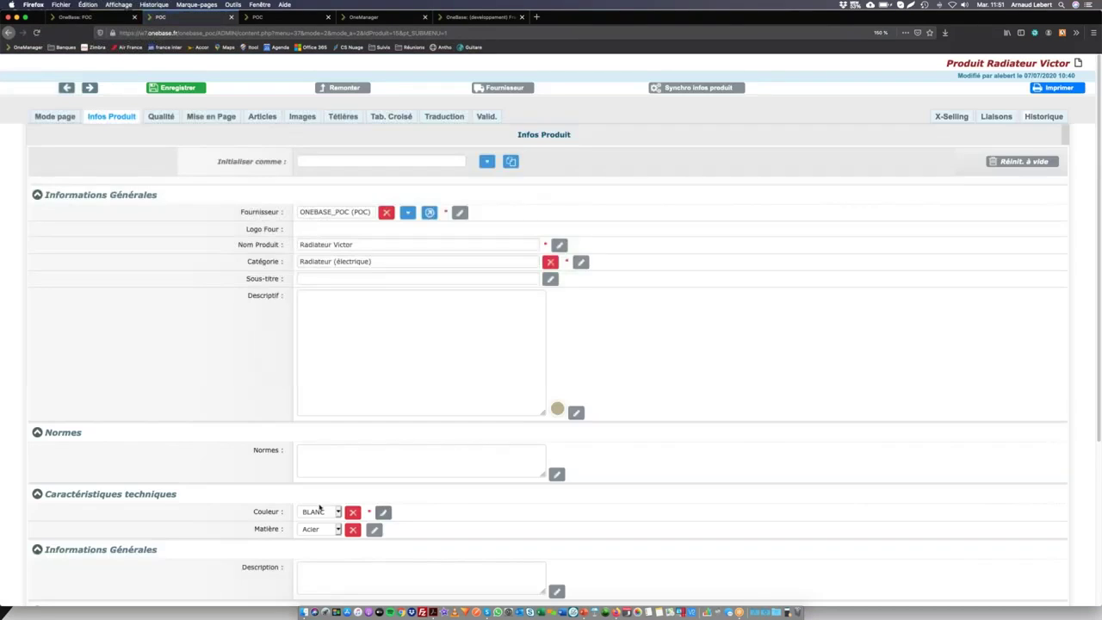
click(318, 511)
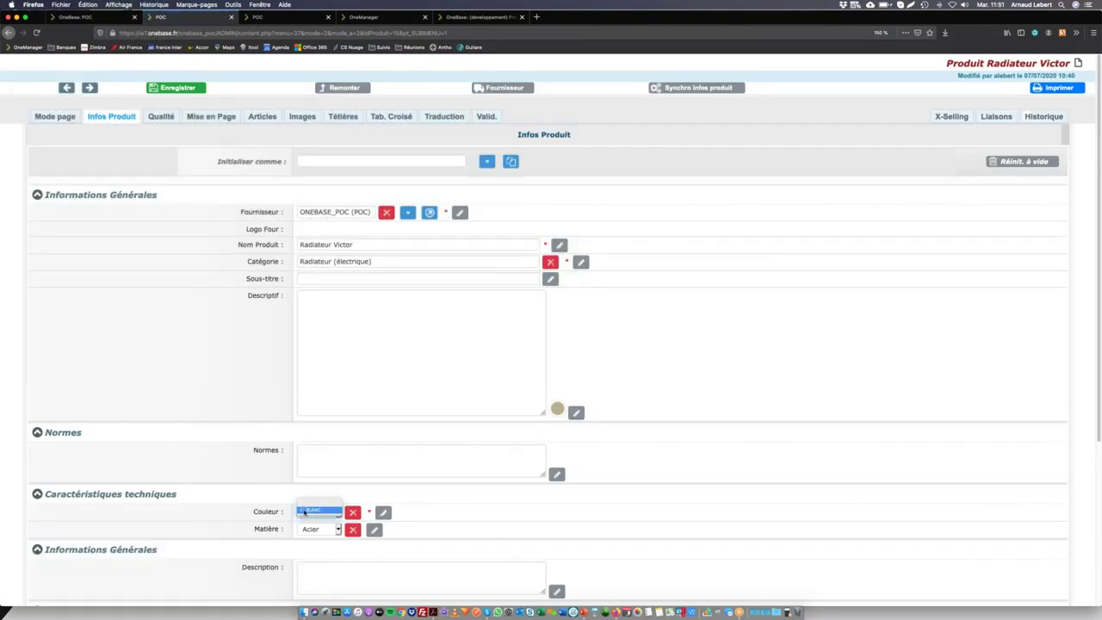
click(312, 514)
click(322, 515)
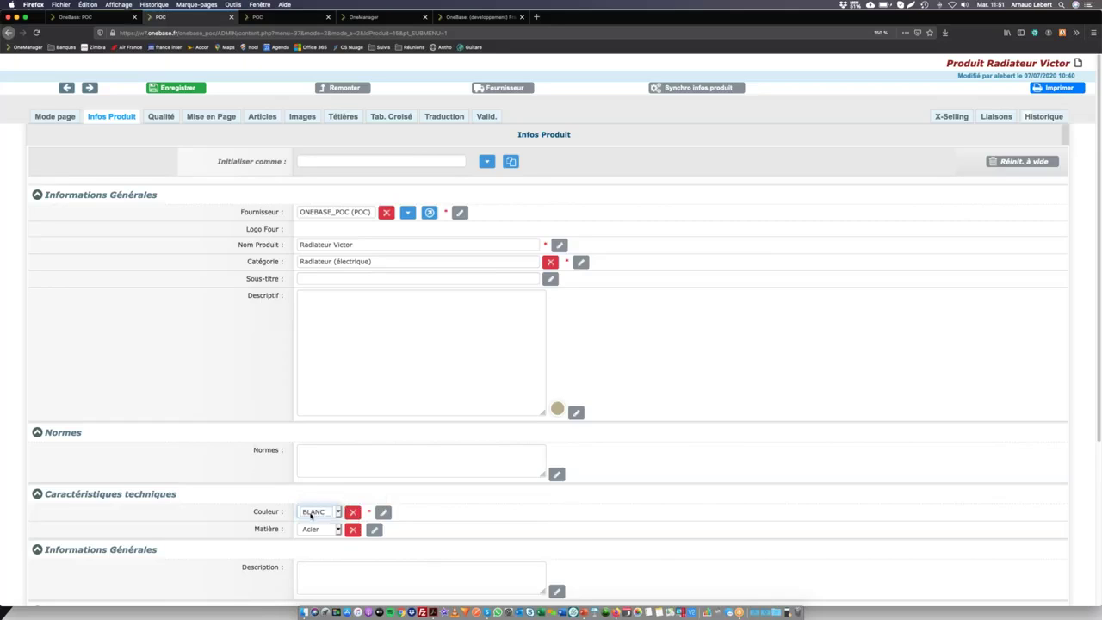
click(316, 511)
- Remove the single quotes from the COULEUR field's restricted LOV codes so they read BLANC,NOIR, and save
click(284, 17)
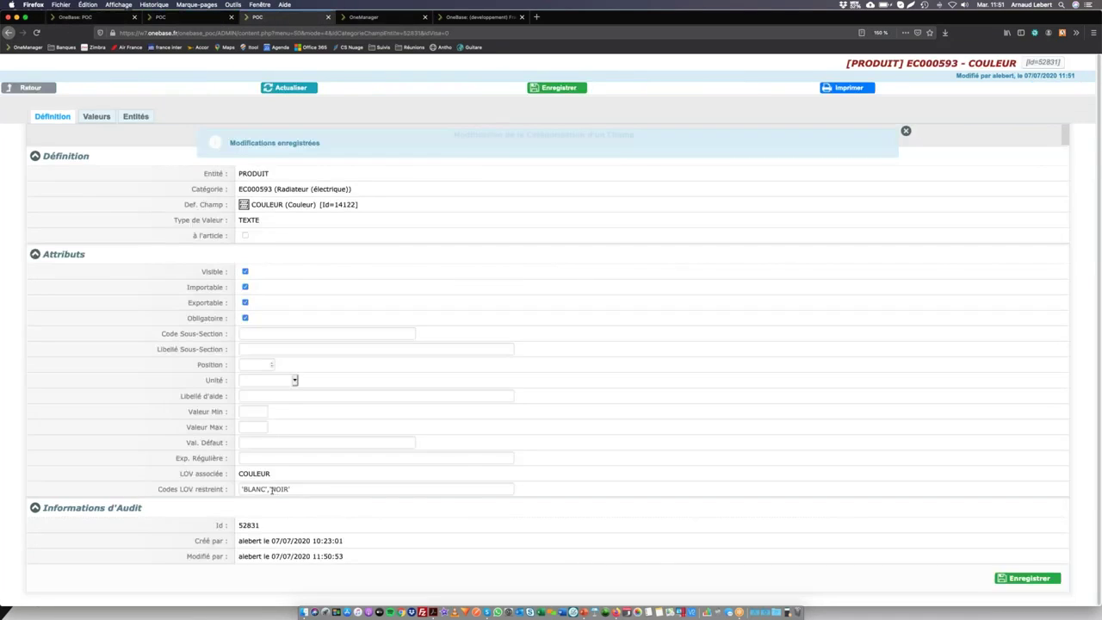
click(243, 490)
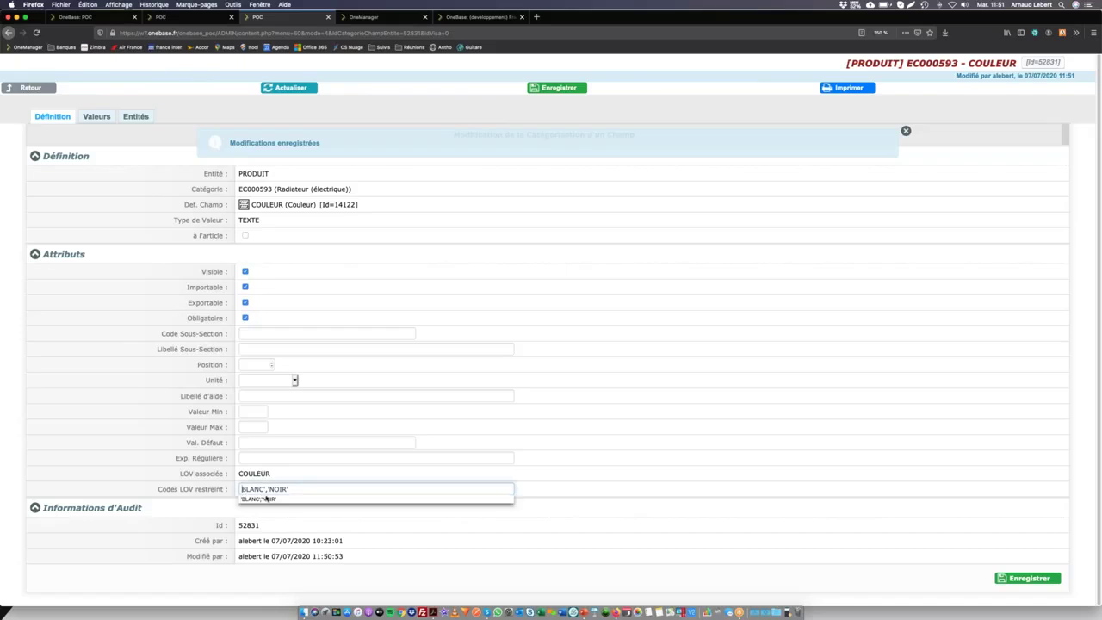
click(265, 489)
key(BackSpace)
key(Delete)
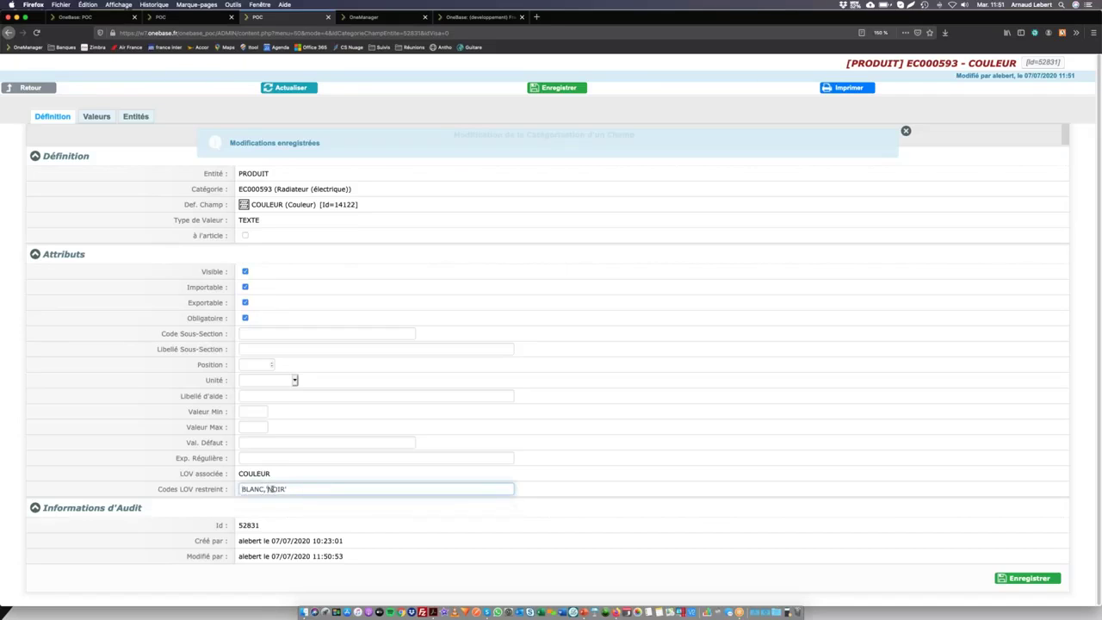
click(287, 490)
key(BackSpace)
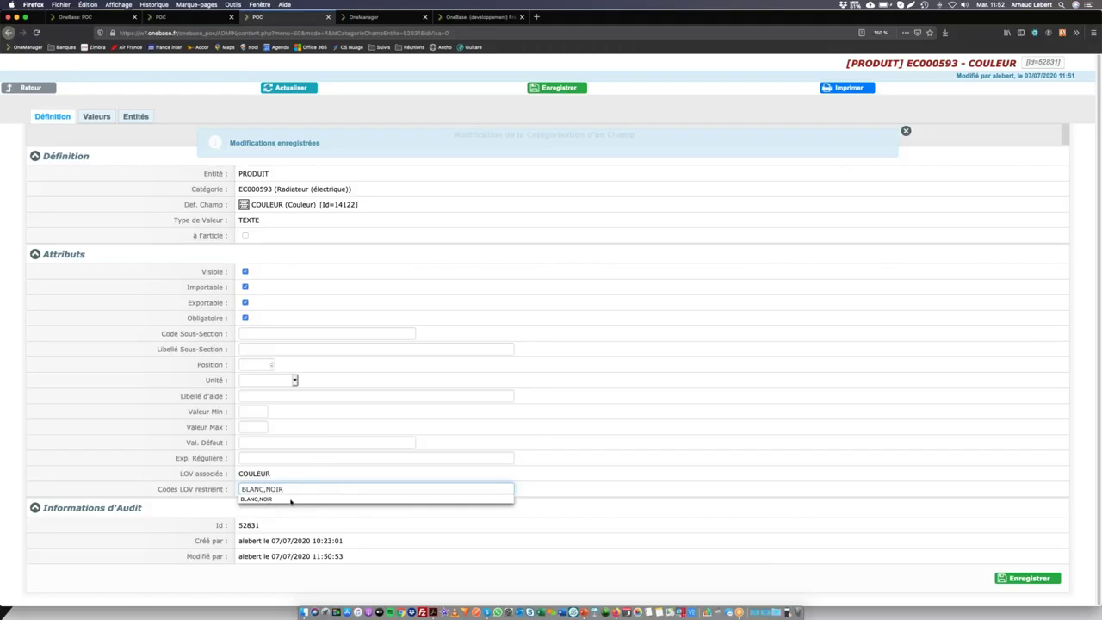
key(Return)
- Refresh the Radiateur Victor product sheet and check the Couleur options again
key(ctrl+shift+Tab)
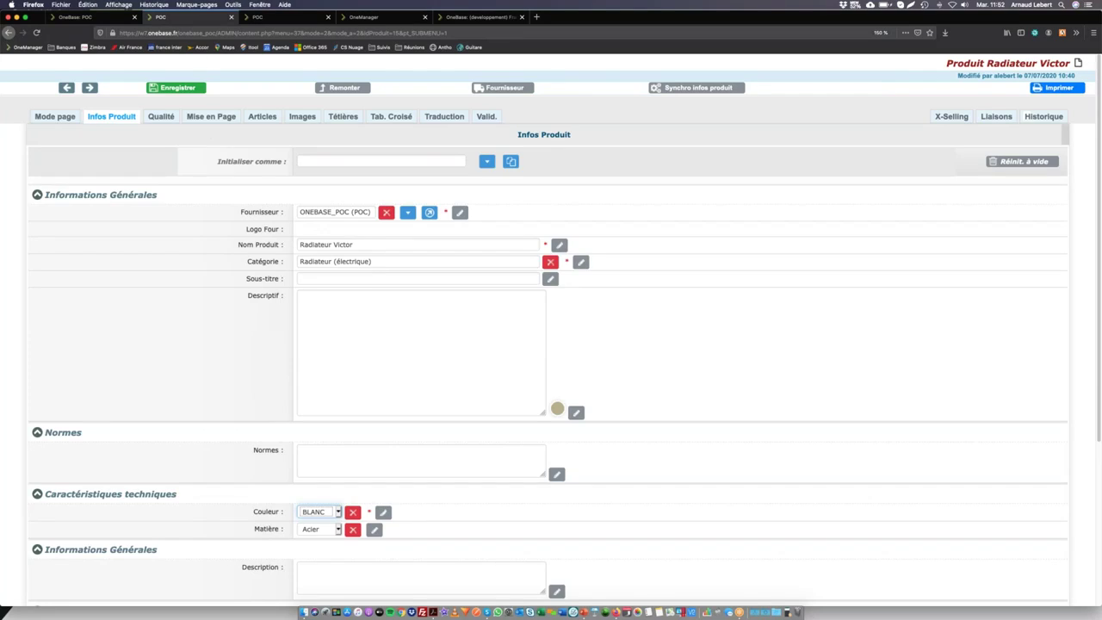
key(super+r)
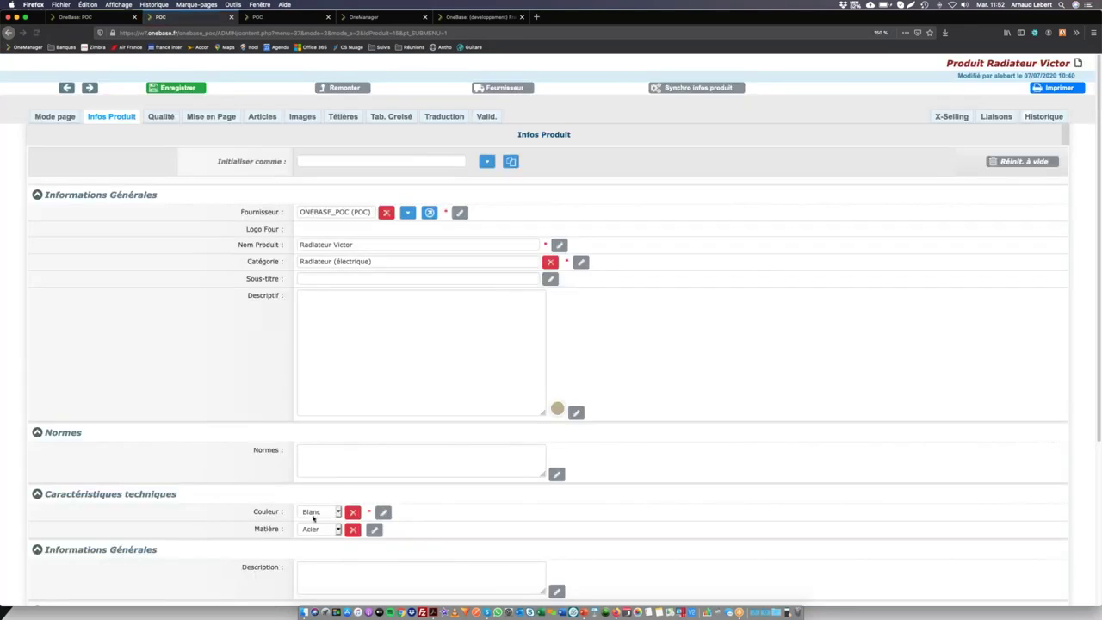
click(319, 512)
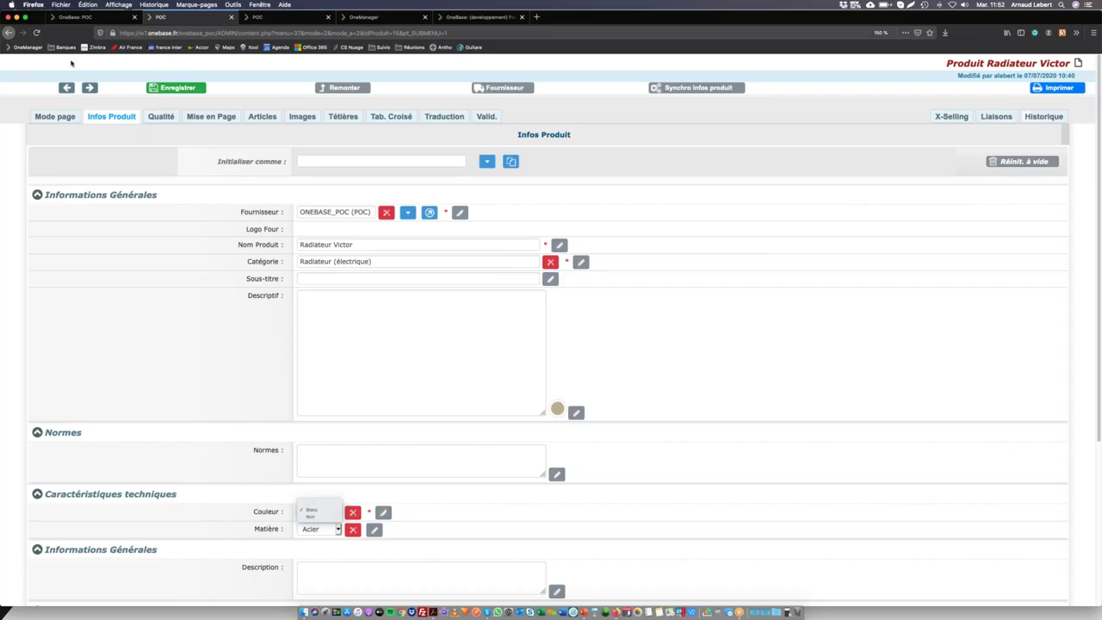
key(Escape)
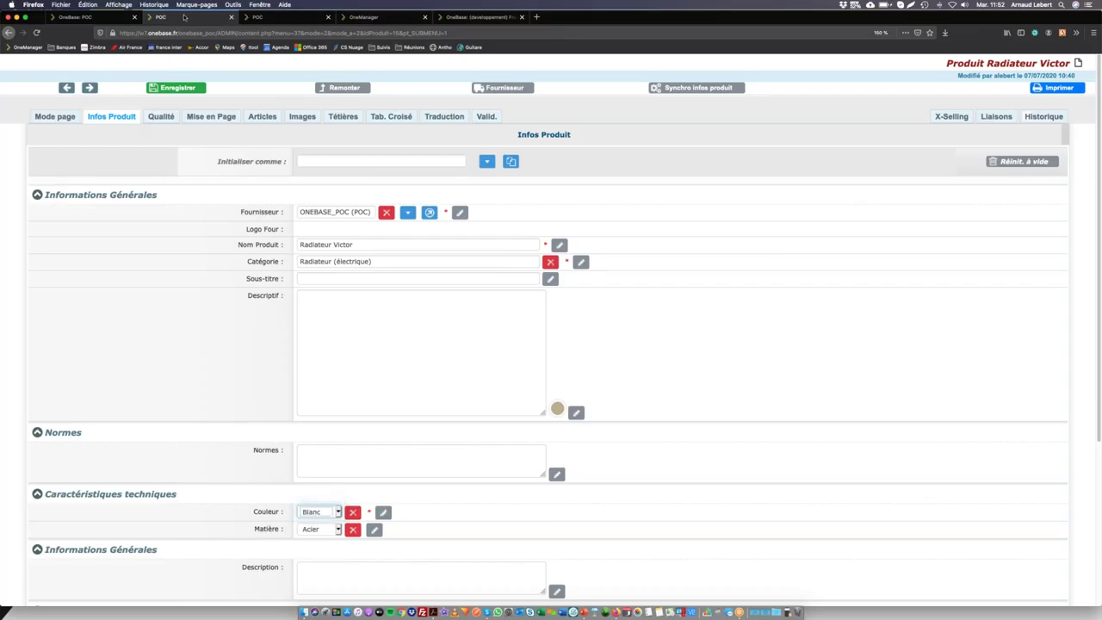
- Return to the Radiateur (électrique) product categorisation and open its category duplication form
click(384, 17)
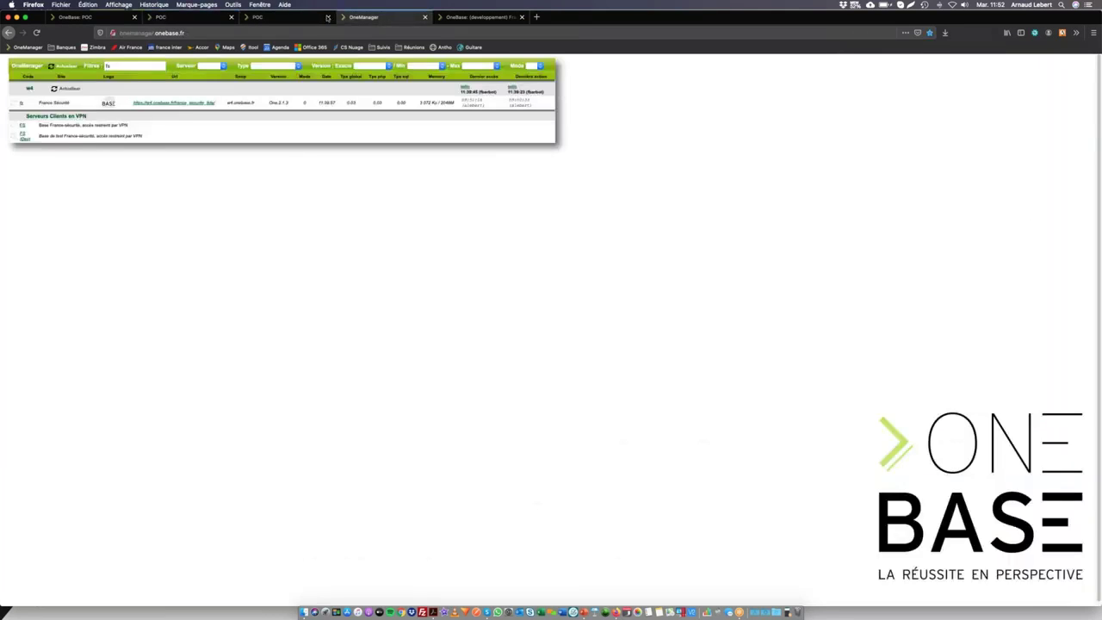
click(306, 17)
click(30, 87)
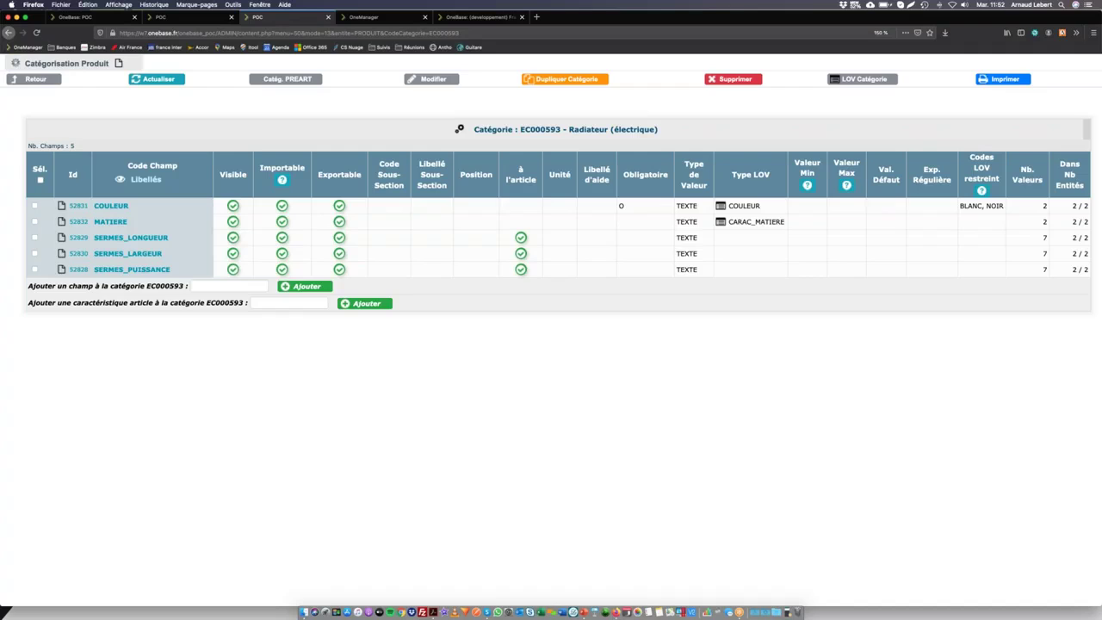
click(558, 80)
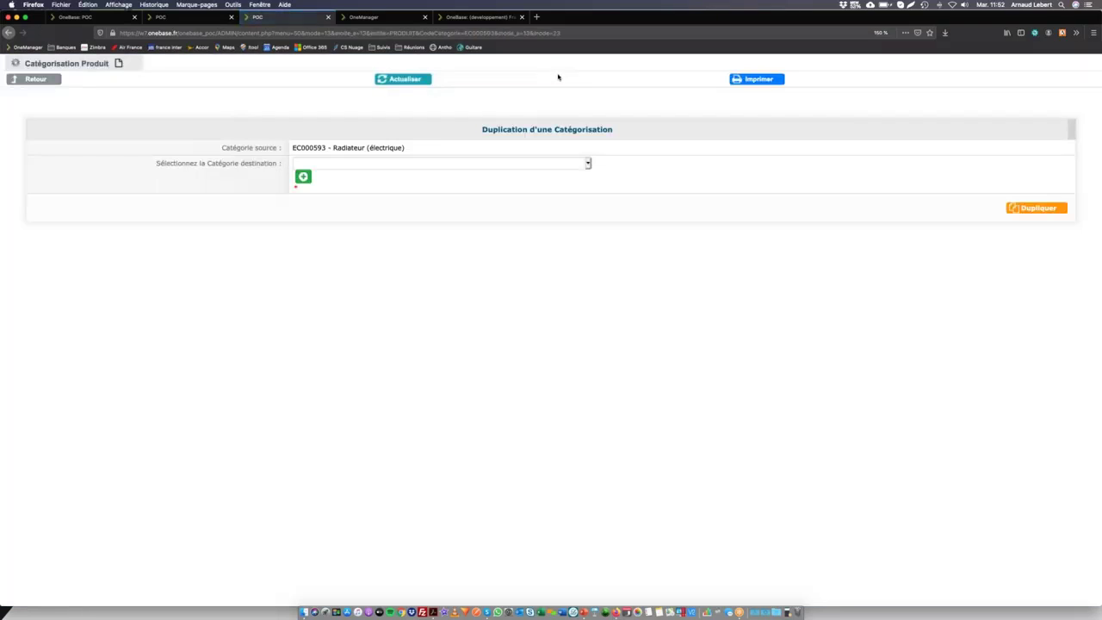
- Select Radiateur à ailettes as the destination category and duplicate the Radiateur (électrique) categorisation to it
click(351, 164)
click(352, 164)
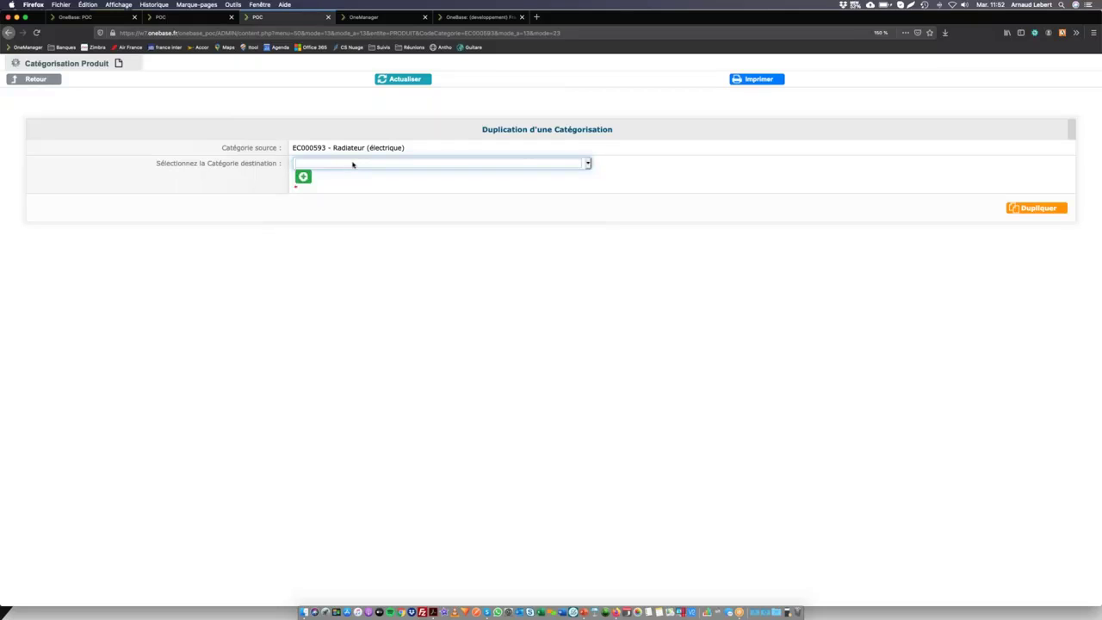
click(353, 164)
click(353, 163)
click(352, 164)
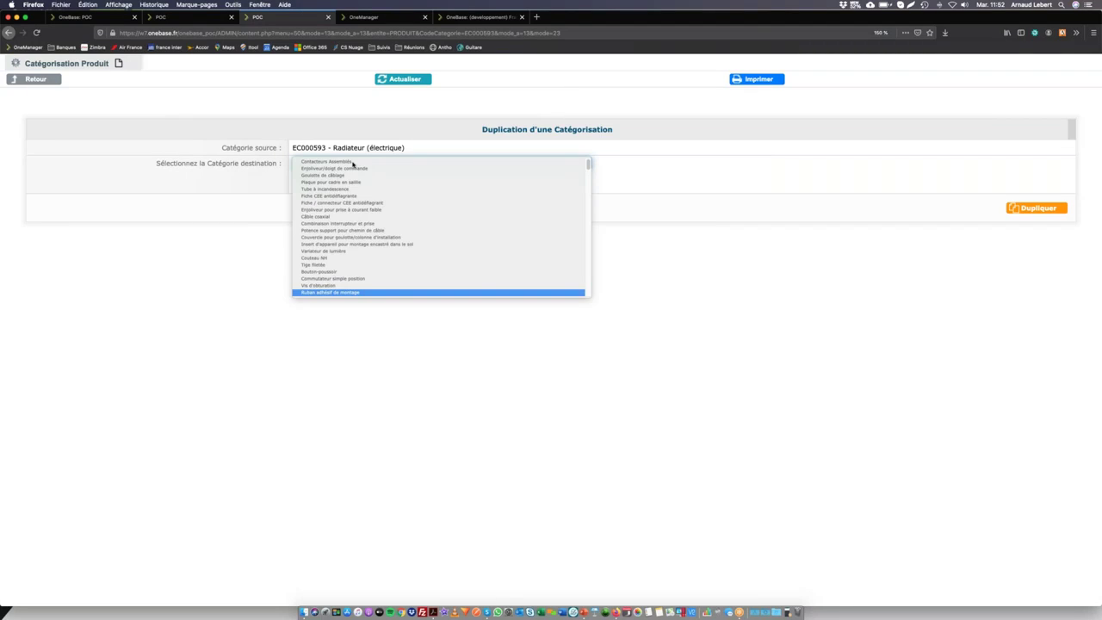
scroll(353, 256, down, 10)
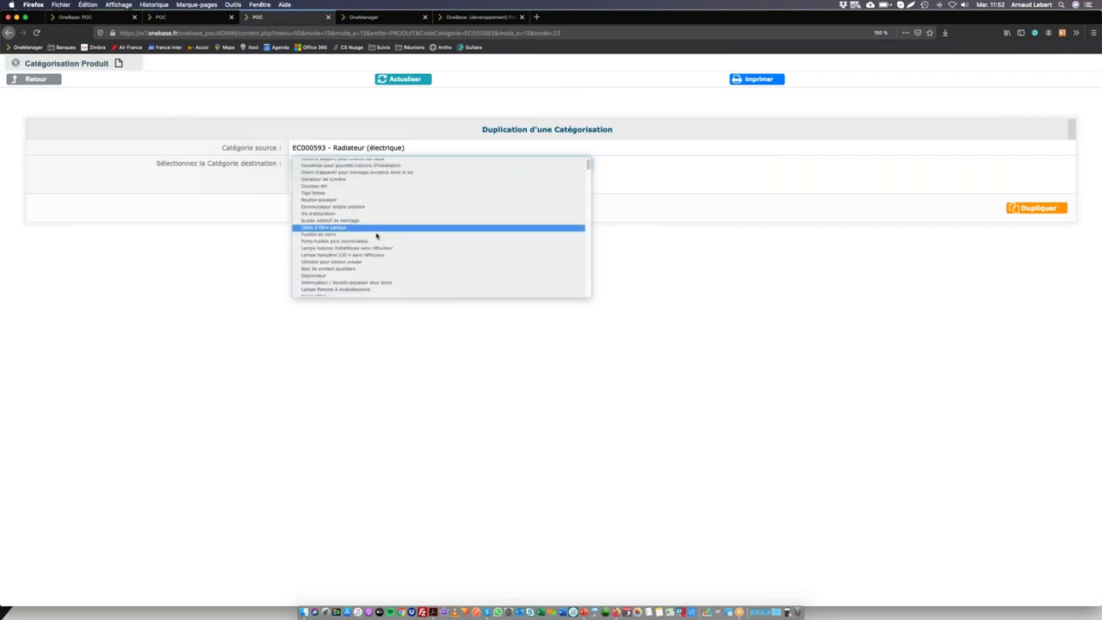
scroll(376, 235, down, 5)
scroll(370, 268, down, 5)
scroll(370, 268, down, 10)
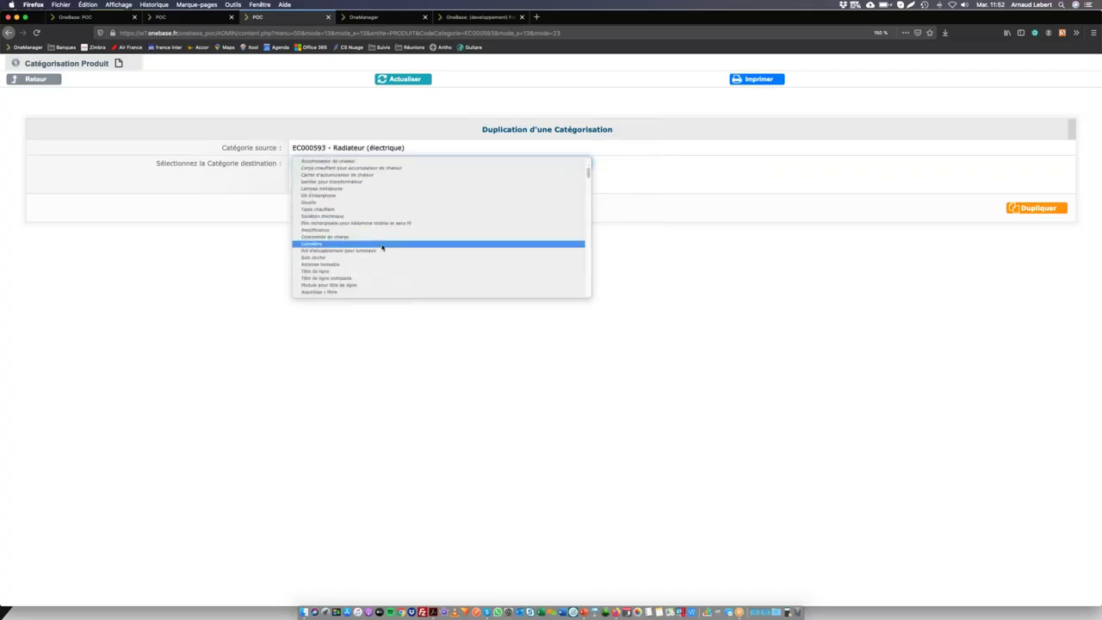
scroll(367, 284, down, 10)
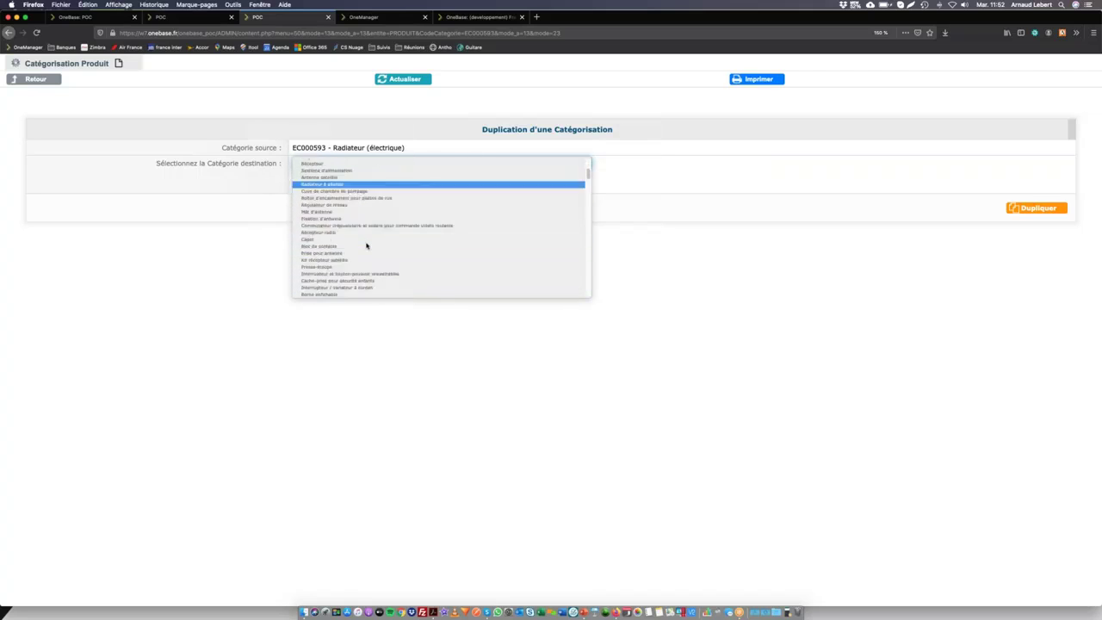
scroll(365, 255, down, 10)
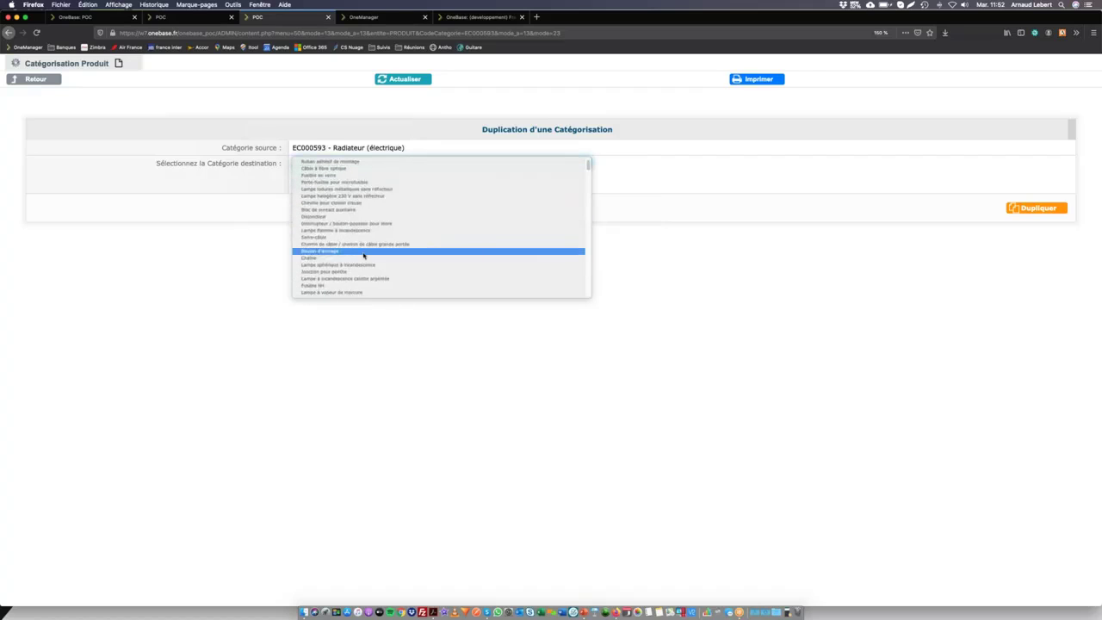
key(Down)
key(Down)
key(Down)
key(Down)
key(Down)
key(Down)
key(Down)
key(Down)
key(Down)
key(Down)
key(Down)
key(Down)
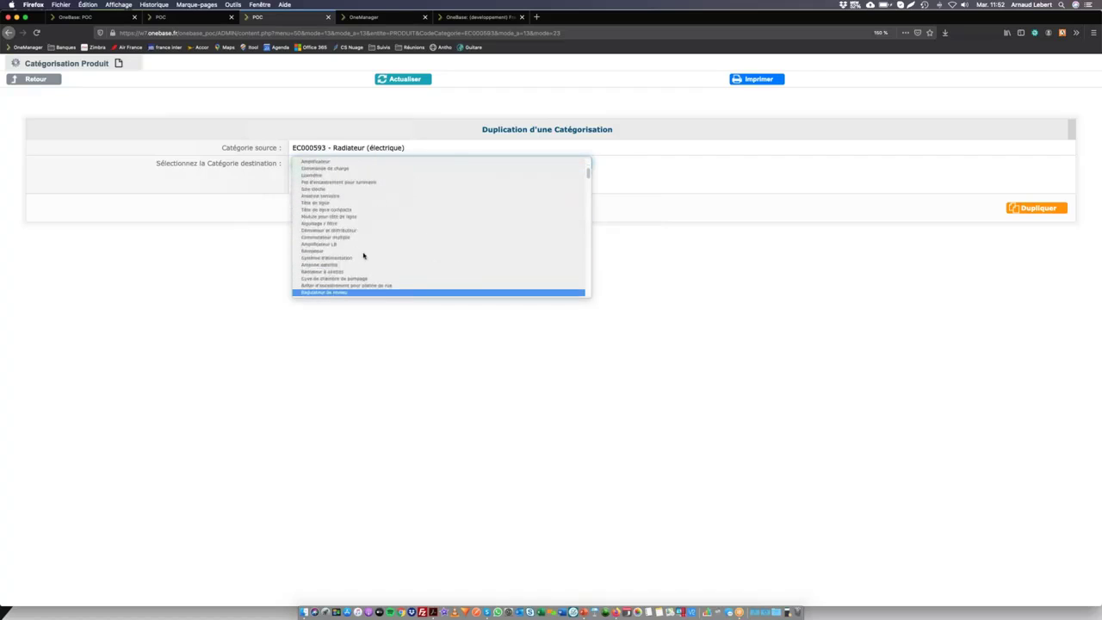
click(350, 272)
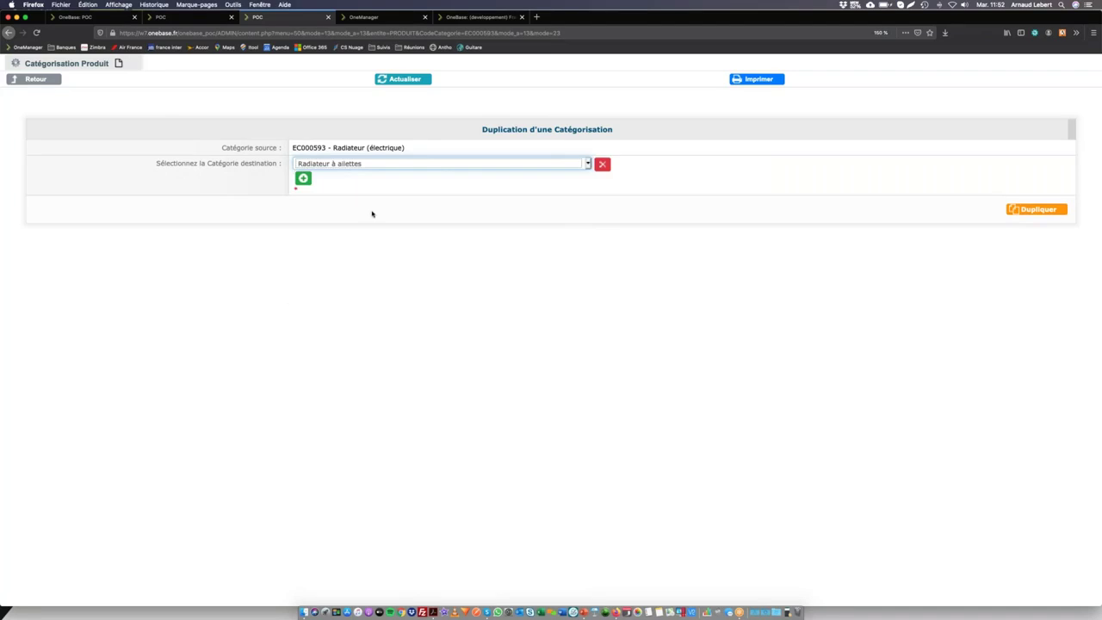
click(1023, 214)
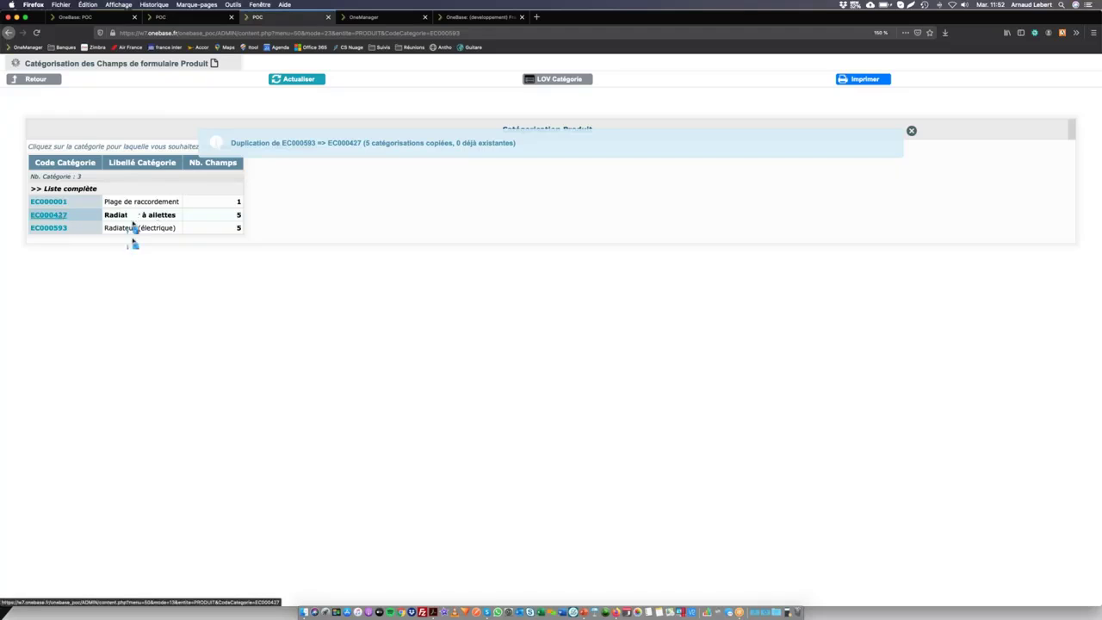
- Open the COULEUR field of the Radiateur à ailettes category and check its restricted LOV codes
click(133, 217)
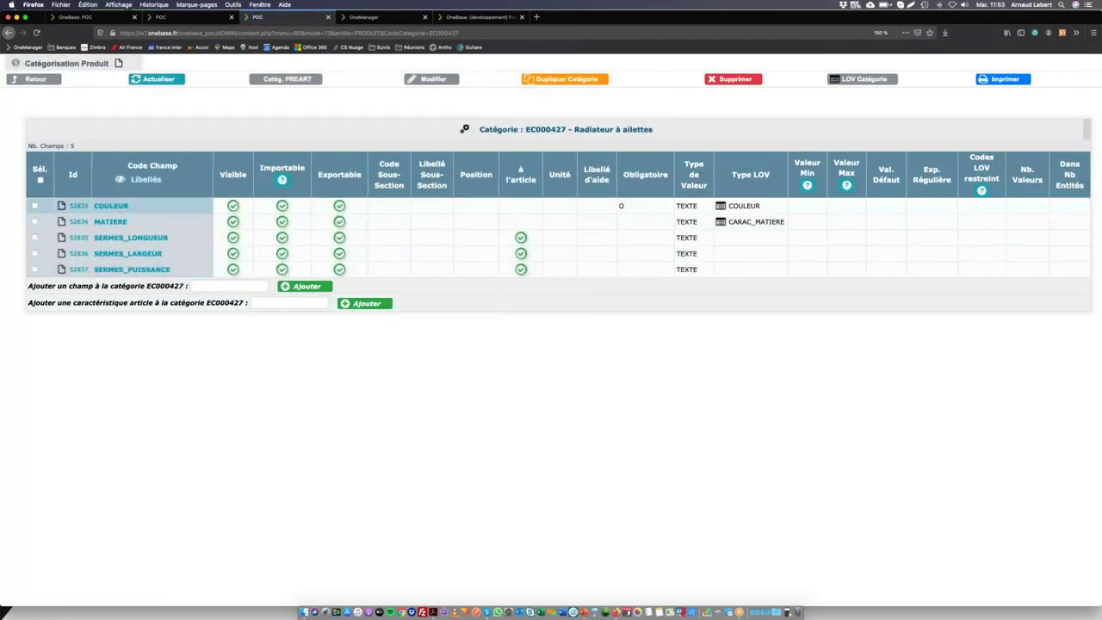
click(76, 207)
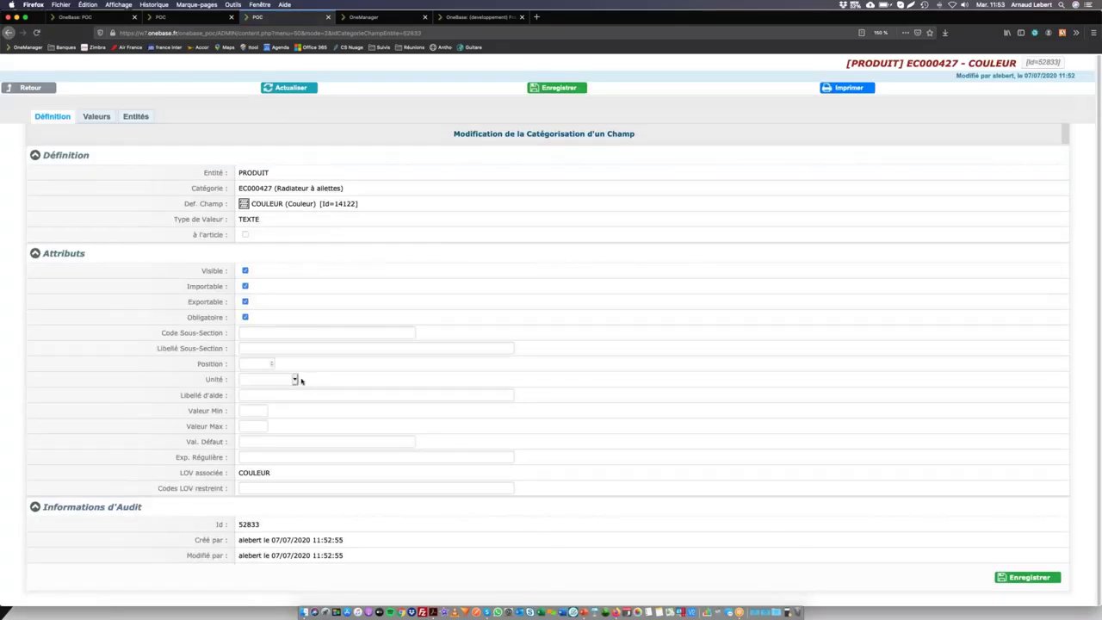
click(309, 488)
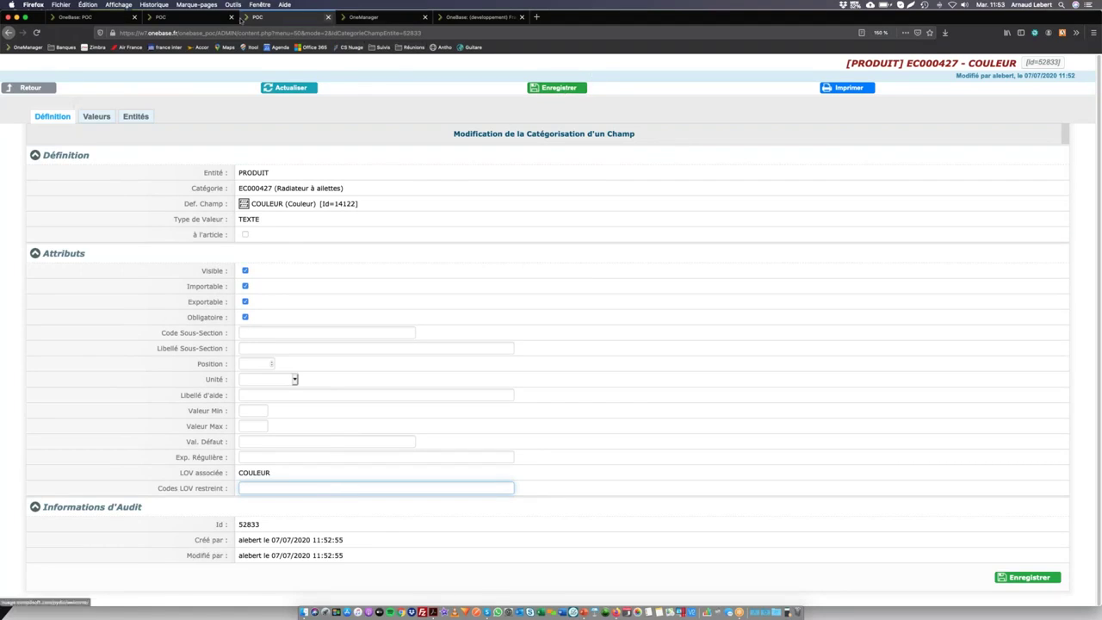
- Change the Radiateur Victor product's category to Radiateur à ailettes, save it, and check the options offered for Couleur
click(189, 17)
click(379, 18)
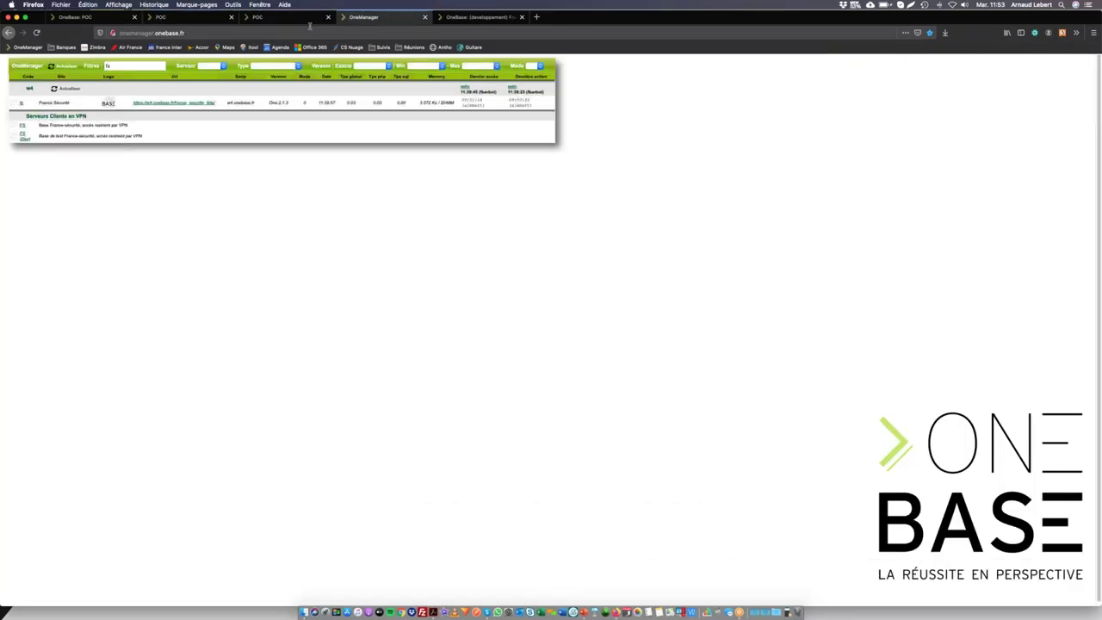
click(177, 18)
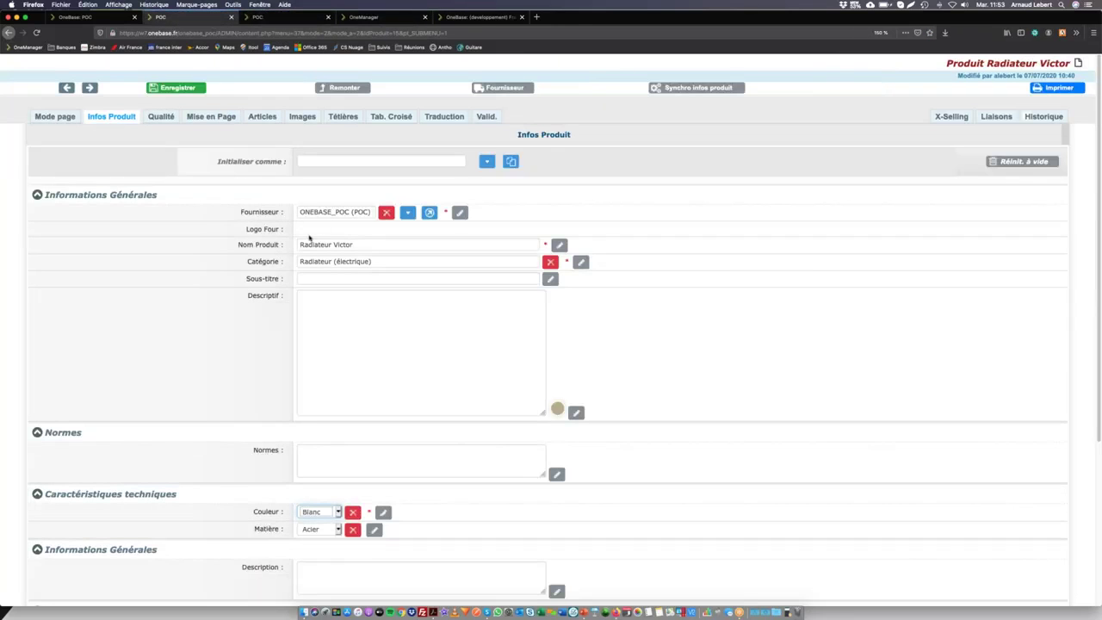
click(551, 261)
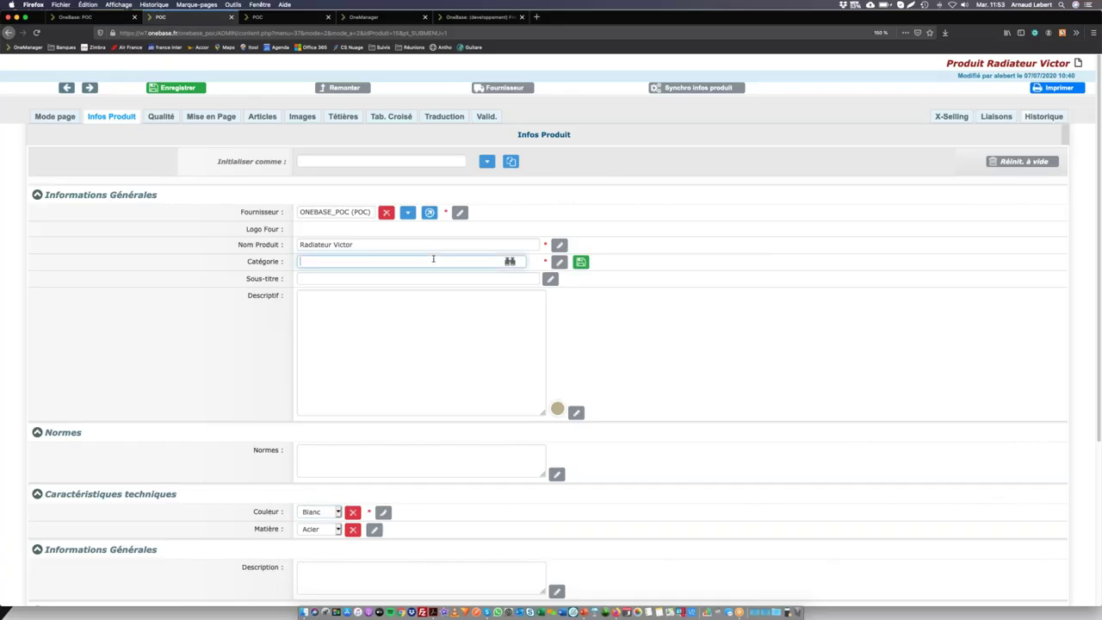
text(radia)
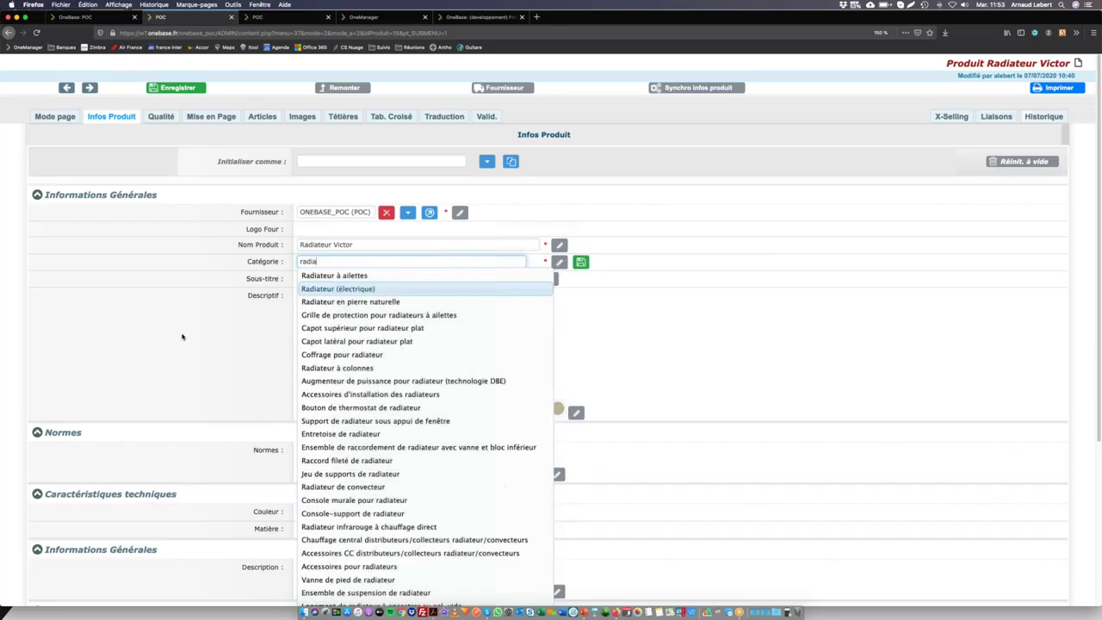
click(332, 276)
click(179, 88)
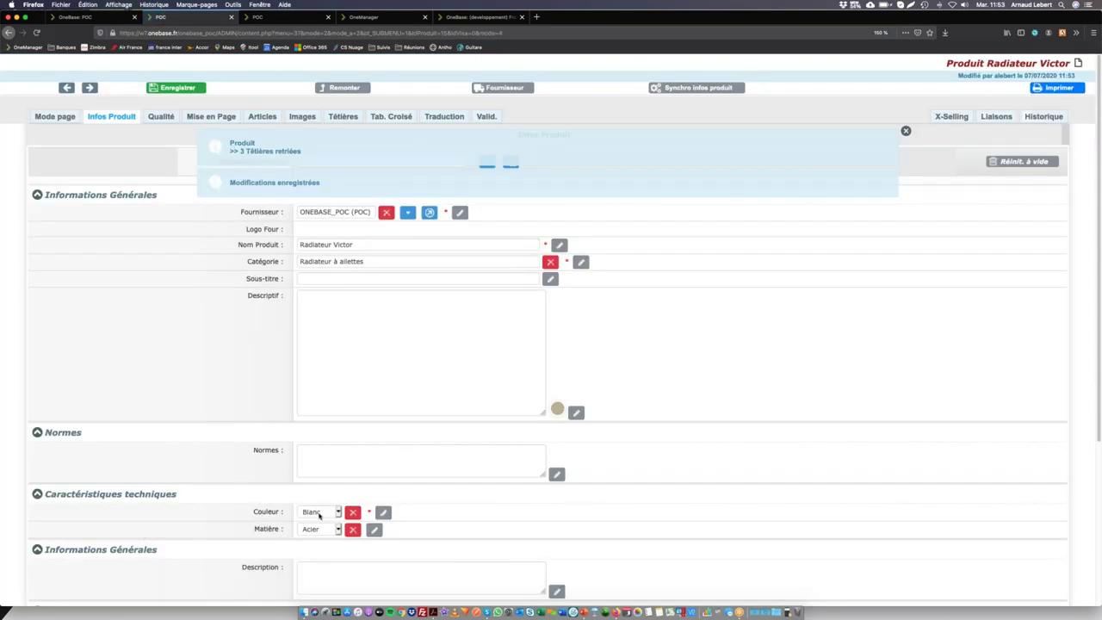
click(319, 514)
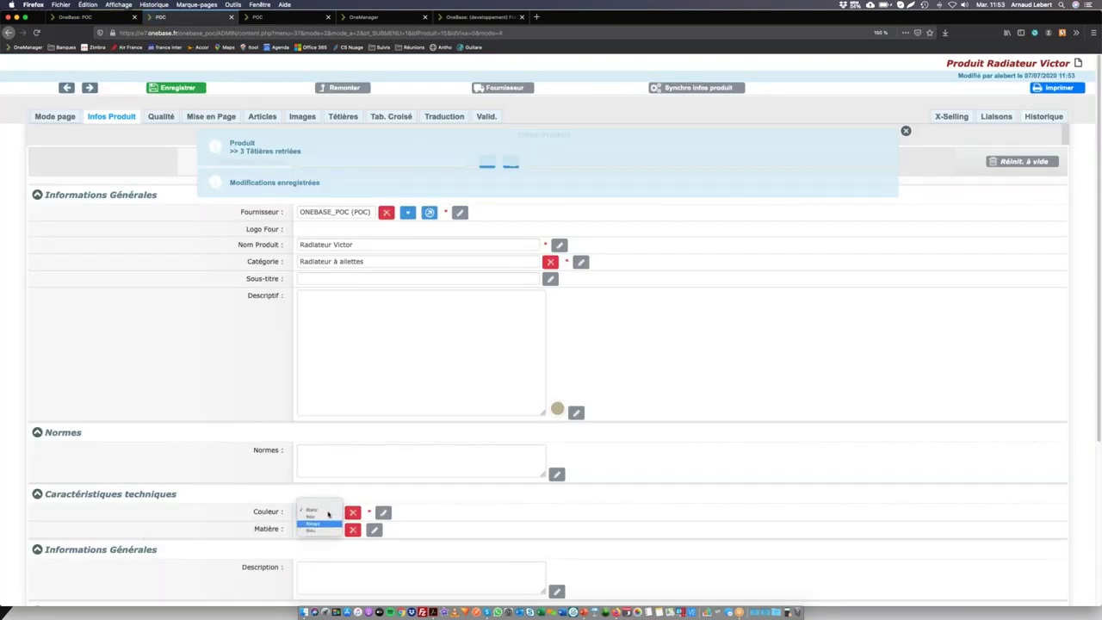
click(474, 512)
- Reopen the Radiateur (électrique) categorisation from the category list and examine where a field can be added to it
click(111, 19)
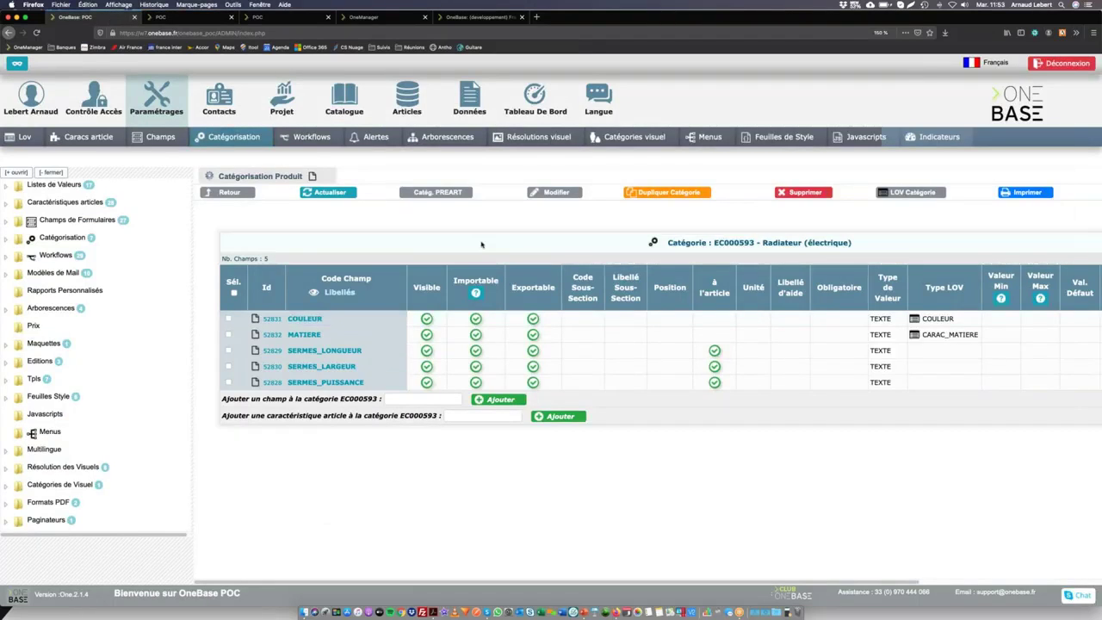
click(254, 192)
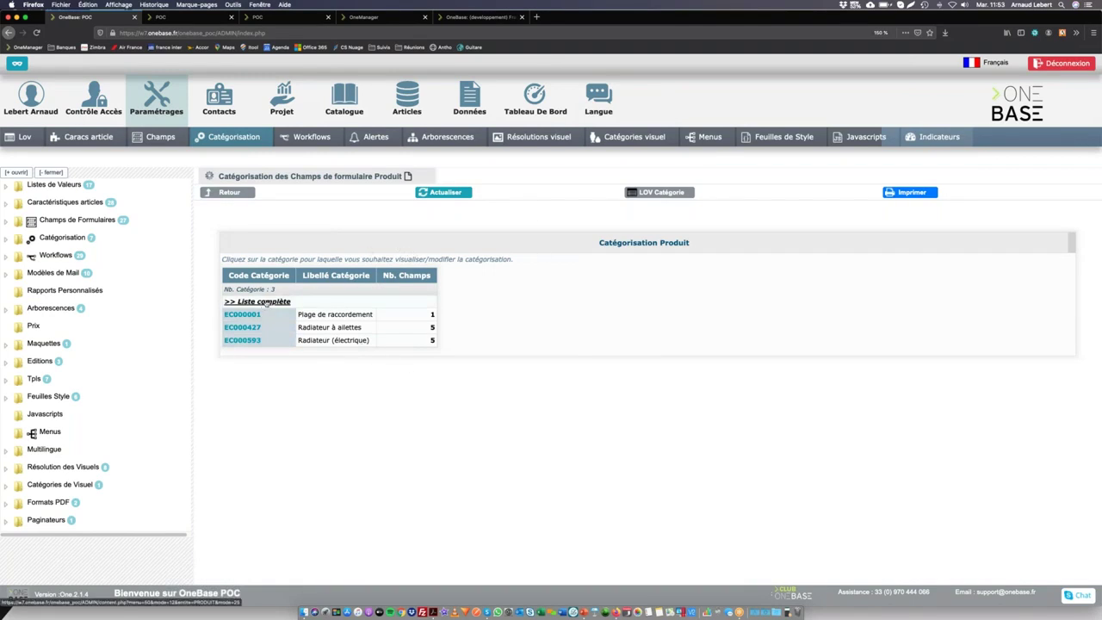
click(244, 341)
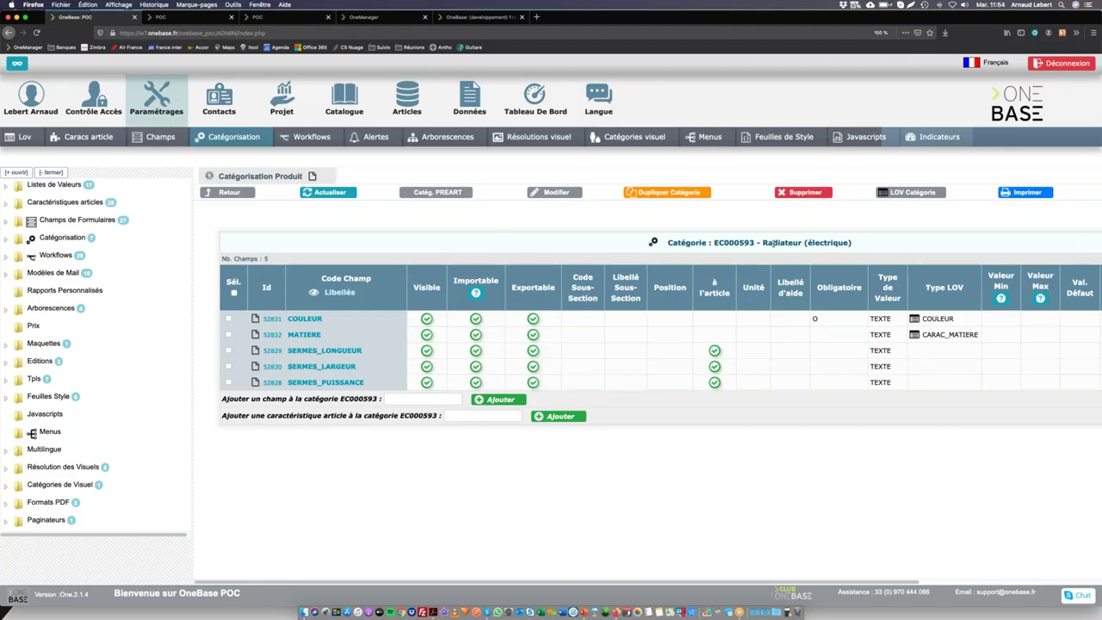
drag(764, 243, 857, 245)
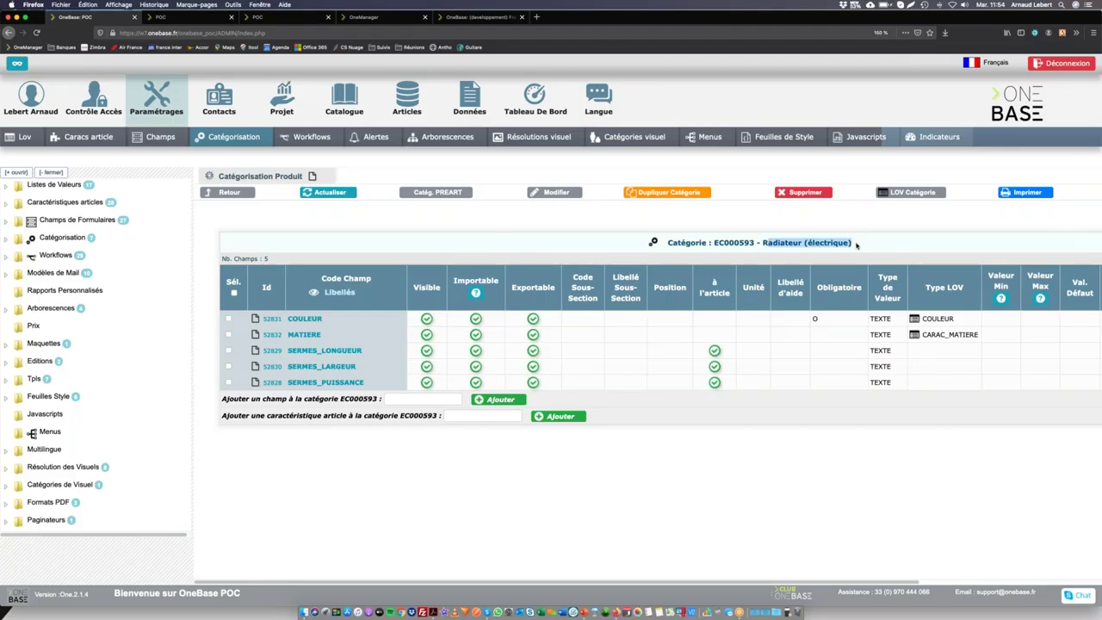
click(415, 400)
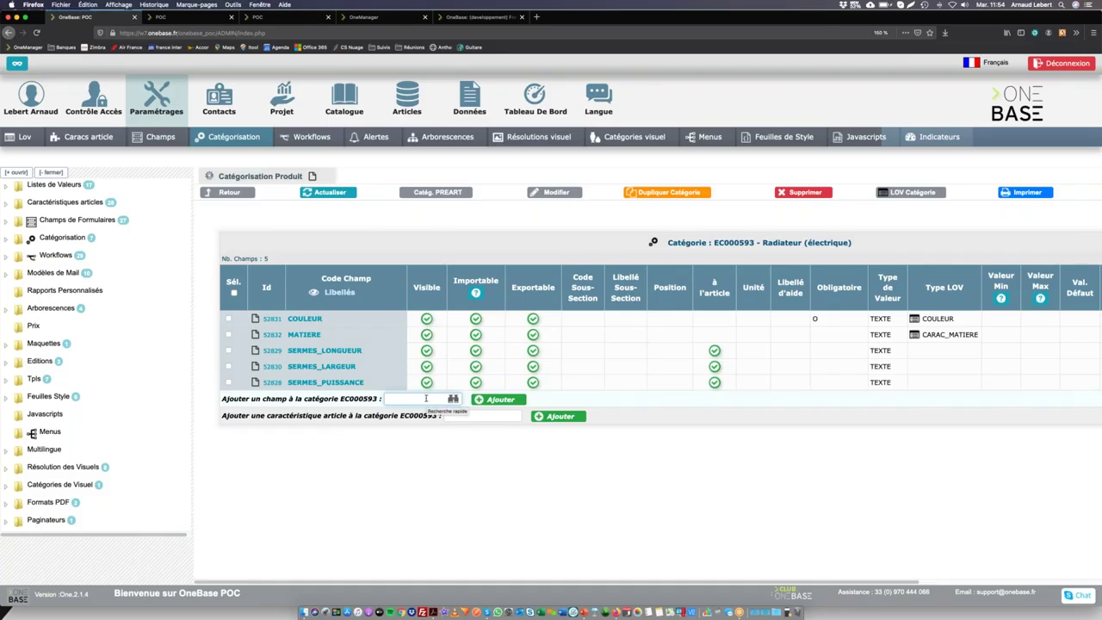
drag(252, 400, 289, 400)
click(288, 399)
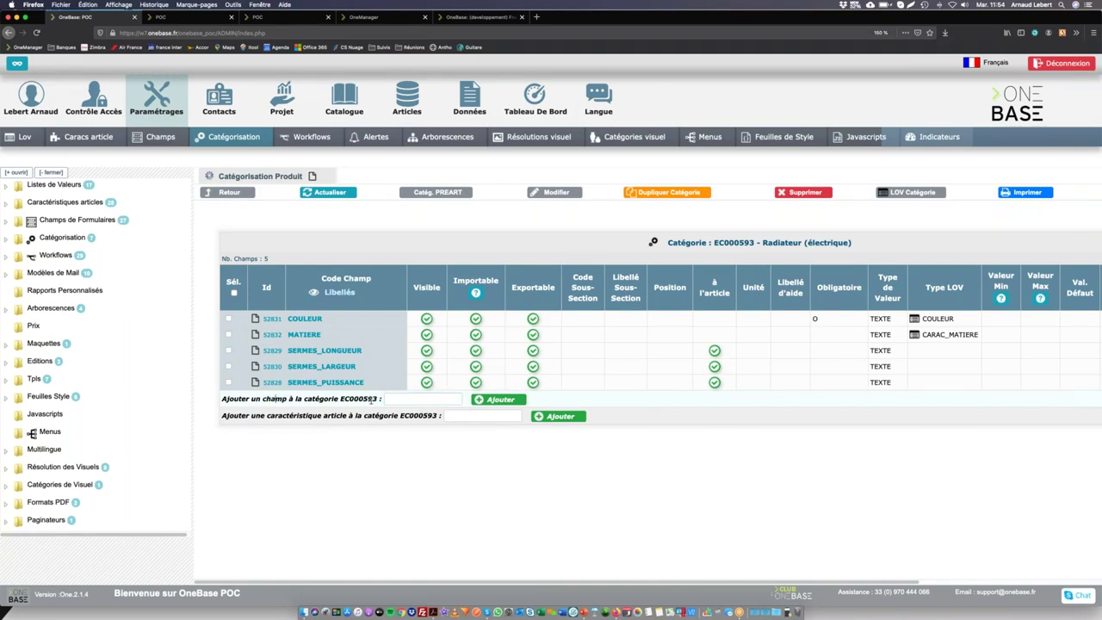
- Open the form field definitions for the PRODUIT entity and look through the available fields
click(7, 223)
scroll(51, 344, down, 5)
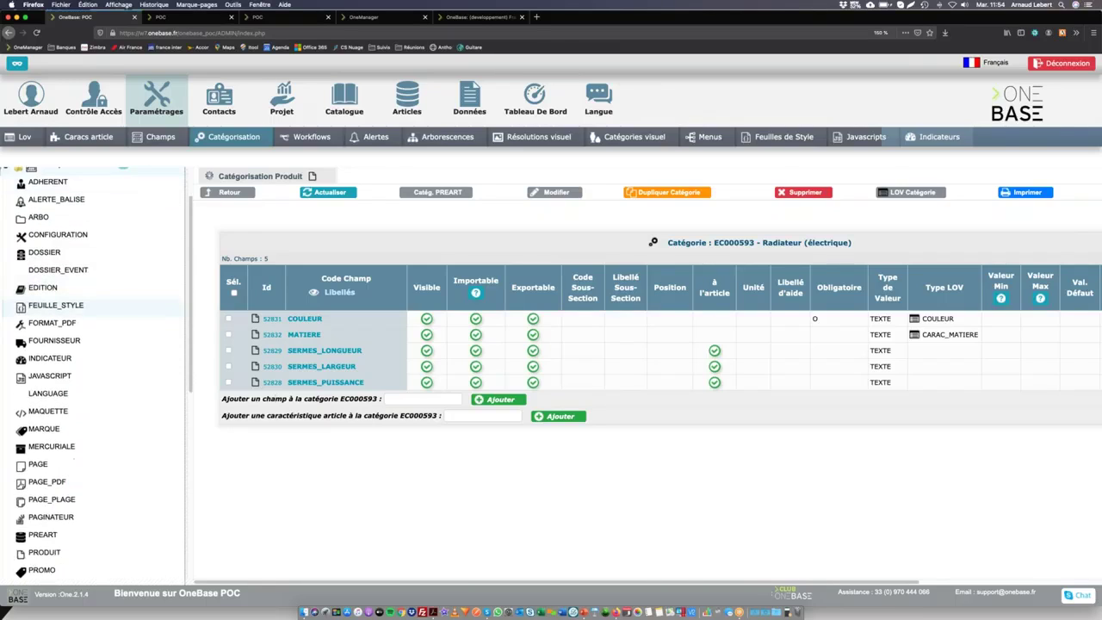
click(44, 439)
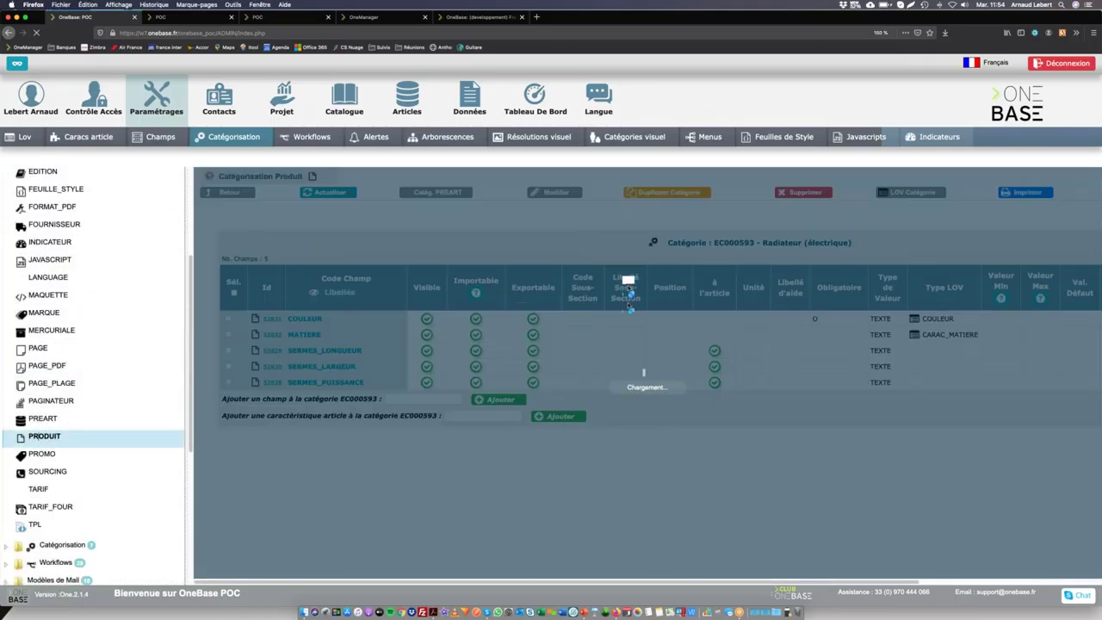
scroll(531, 328, down, 6)
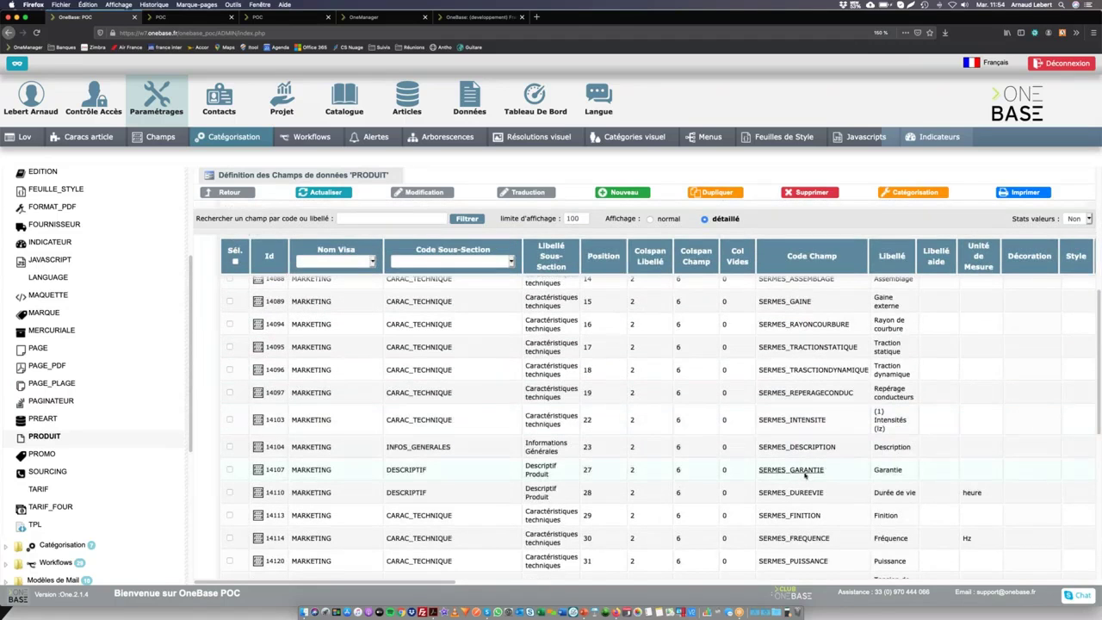
scroll(805, 474, down, 4)
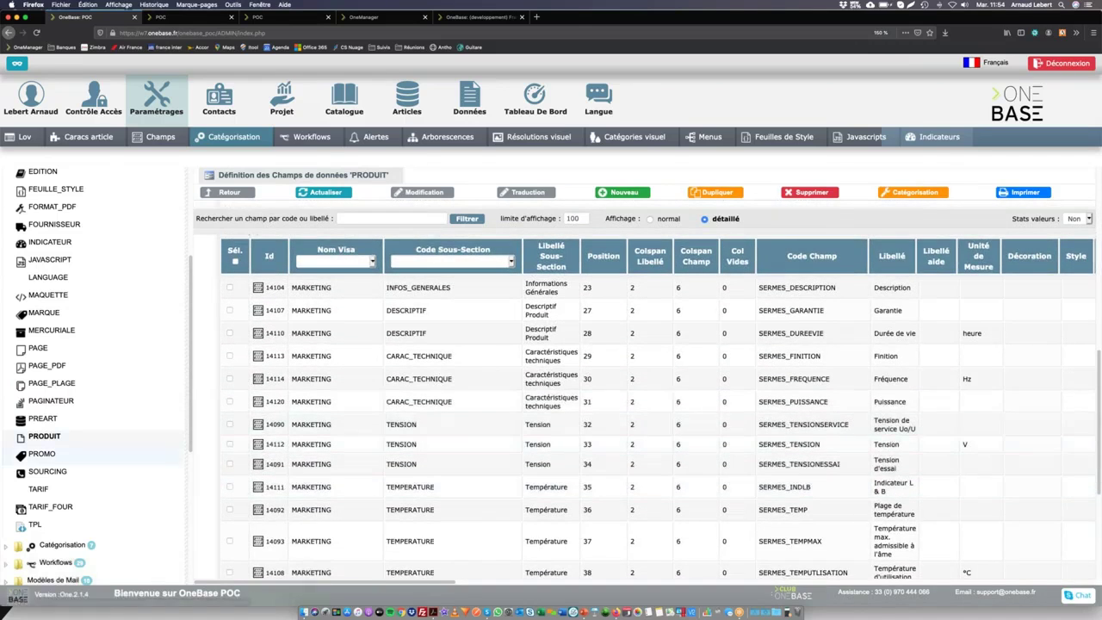
scroll(87, 465, down, 5)
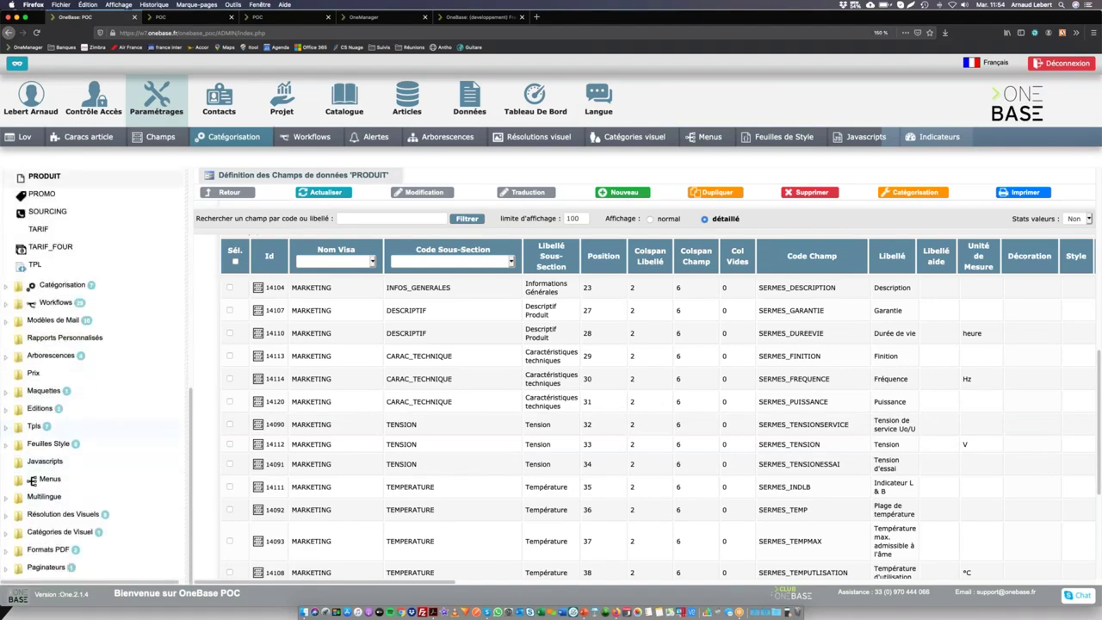
scroll(69, 347, up, 10)
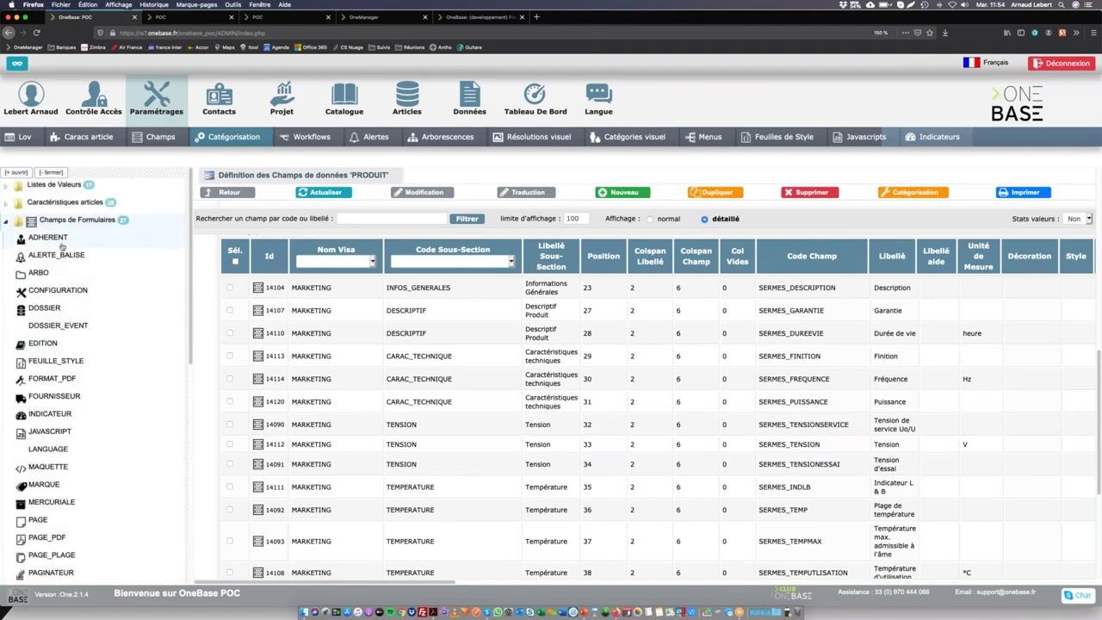
- Return to the list of categories in the product categorisation
click(235, 138)
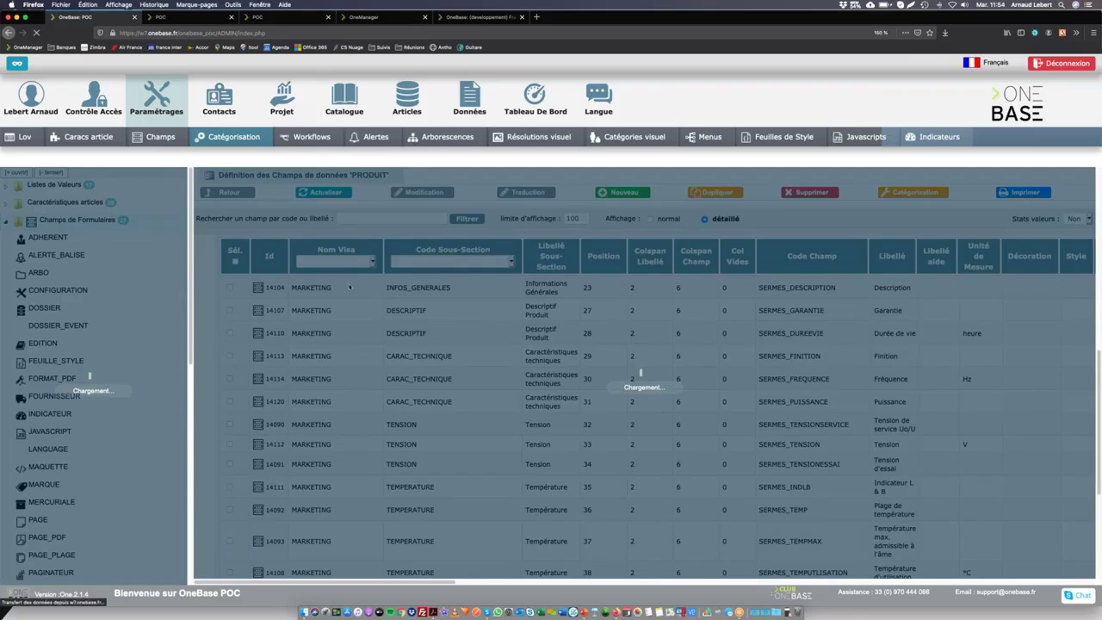
click(276, 411)
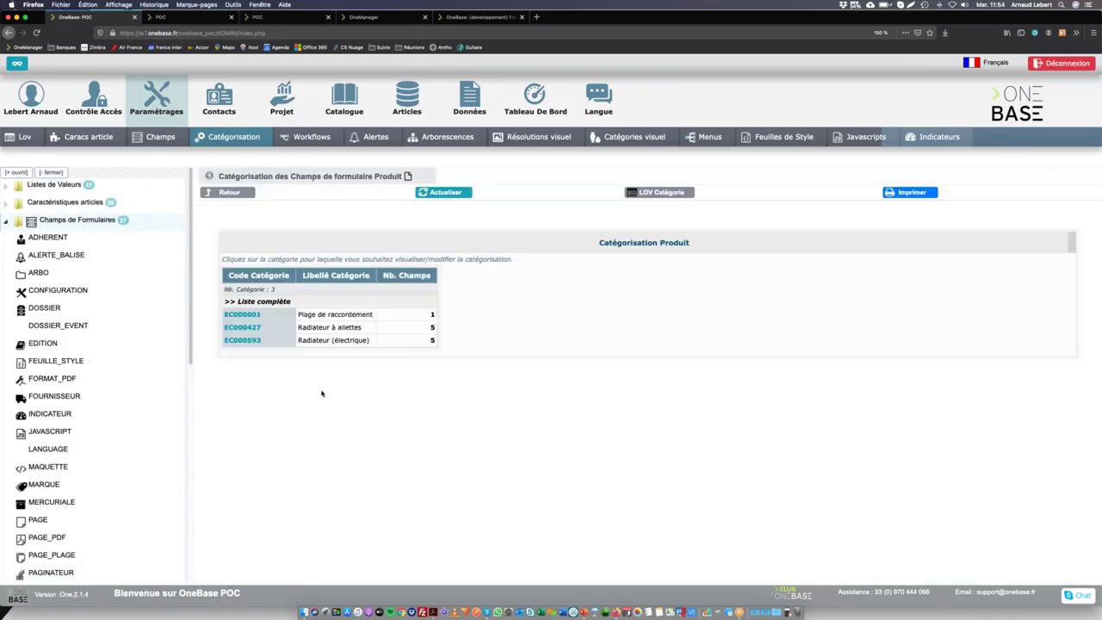
- Add the product field SERMES_TENSION to the Radiateur (électrique) category, EC000593
click(243, 340)
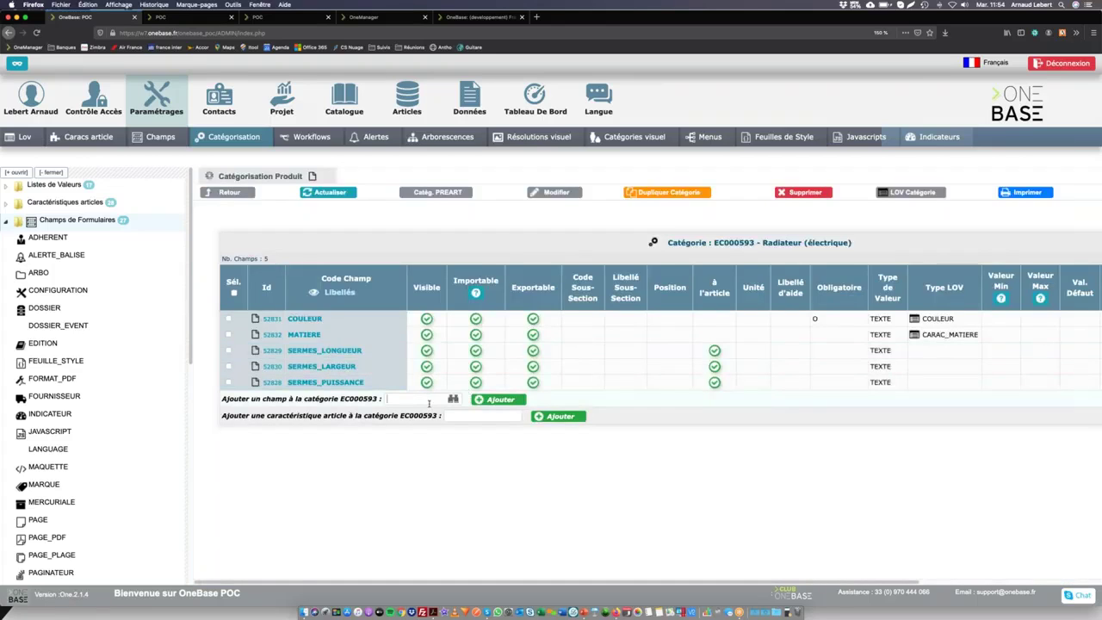
click(429, 402)
text(tens)
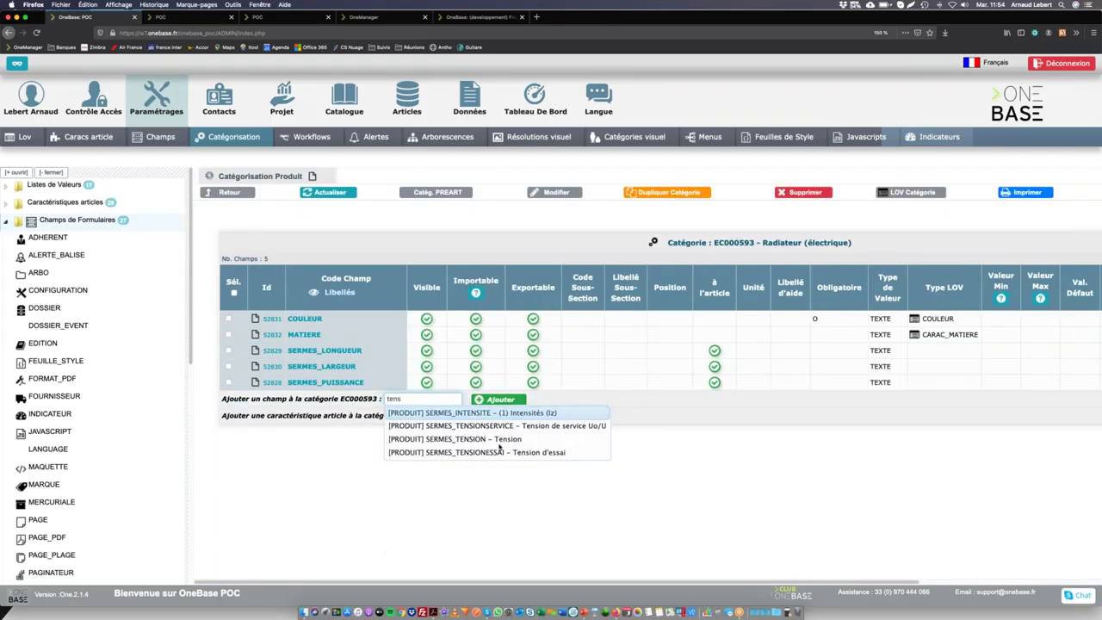
click(465, 440)
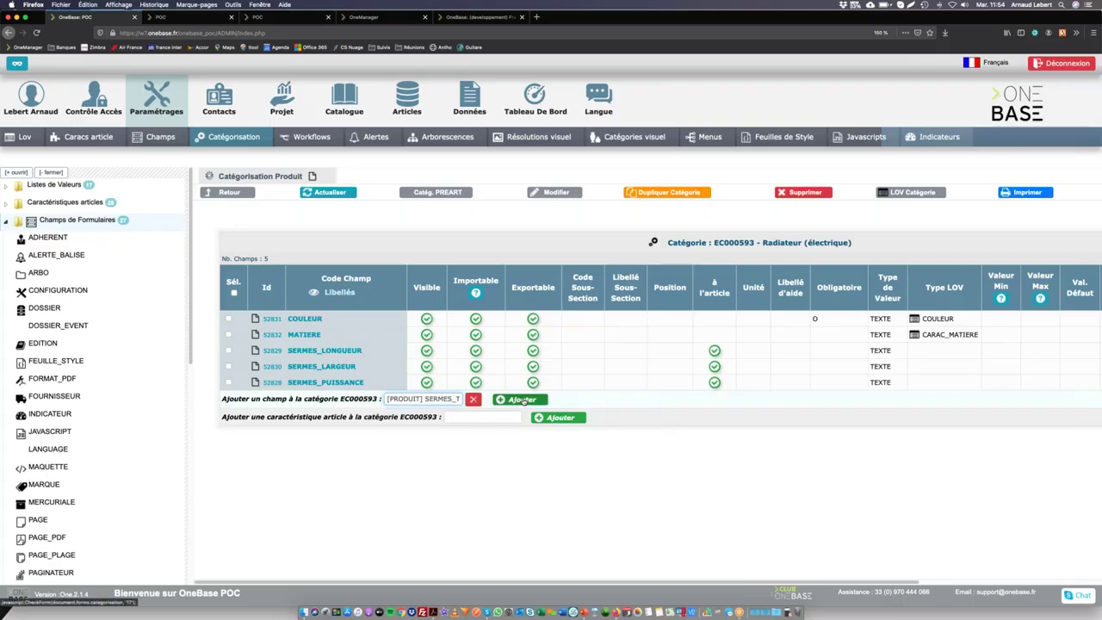
click(521, 399)
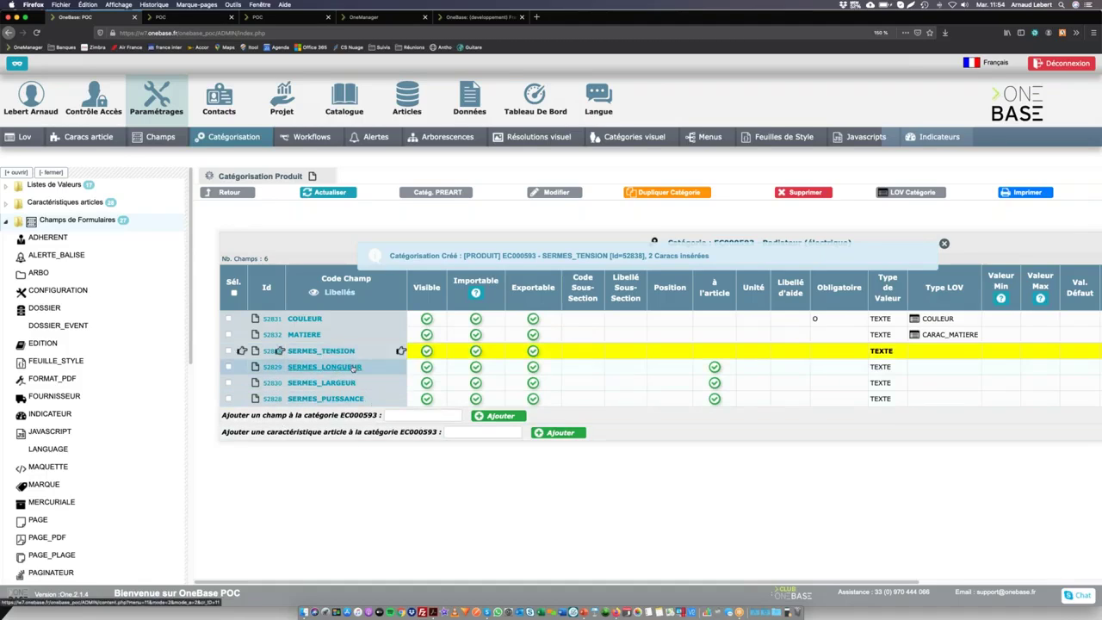
- Add the article characteristic SERMES_POIDS to the Radiateur (électrique) category
click(463, 431)
text(profok)
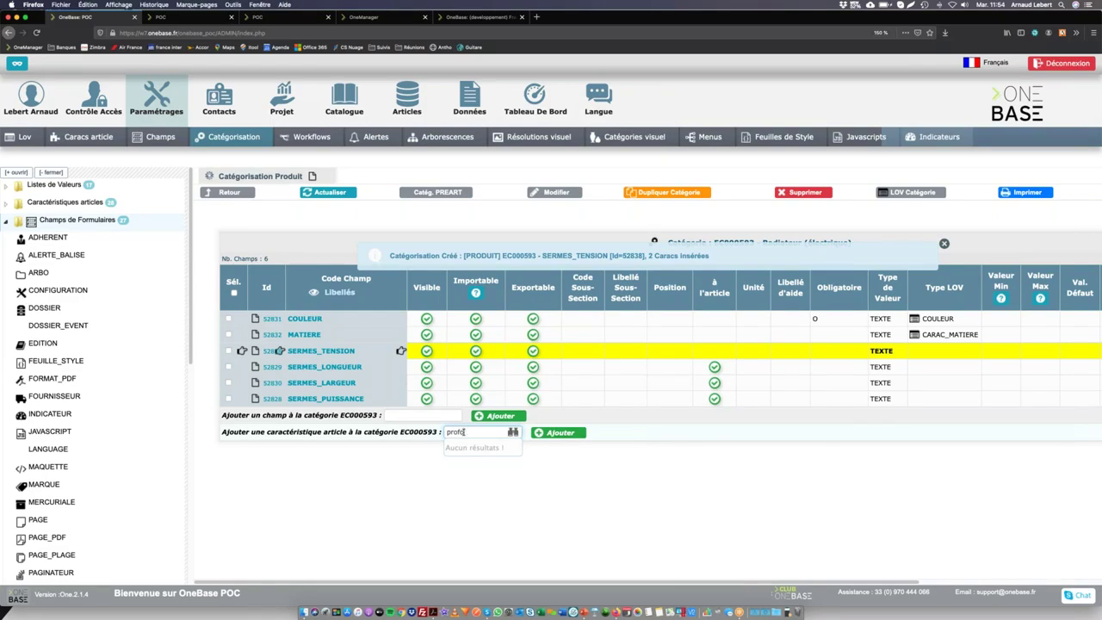
key(BackSpace)
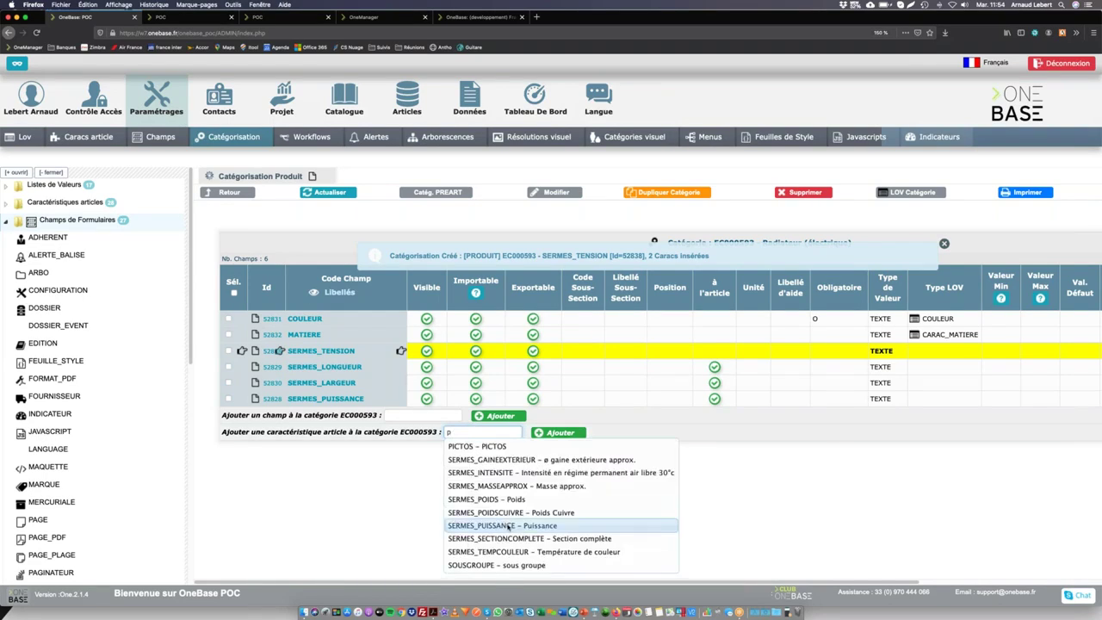
click(490, 499)
click(591, 433)
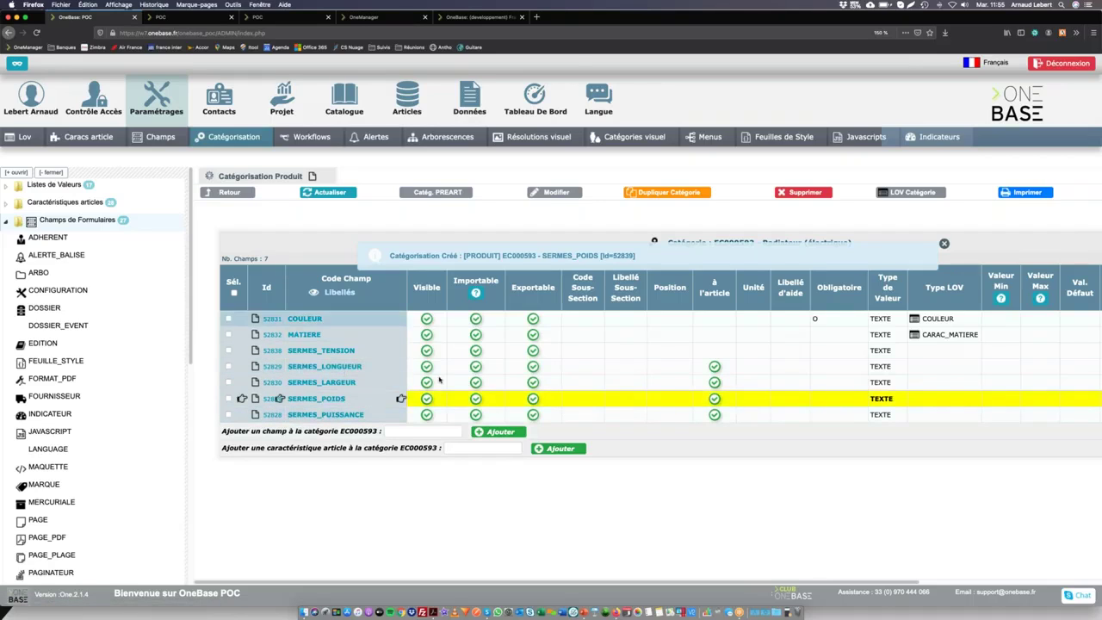
- Reorder the category's fields so that SERMES_TENSION is in position 1 and SERMES_PUISSANCE in position 4
click(552, 193)
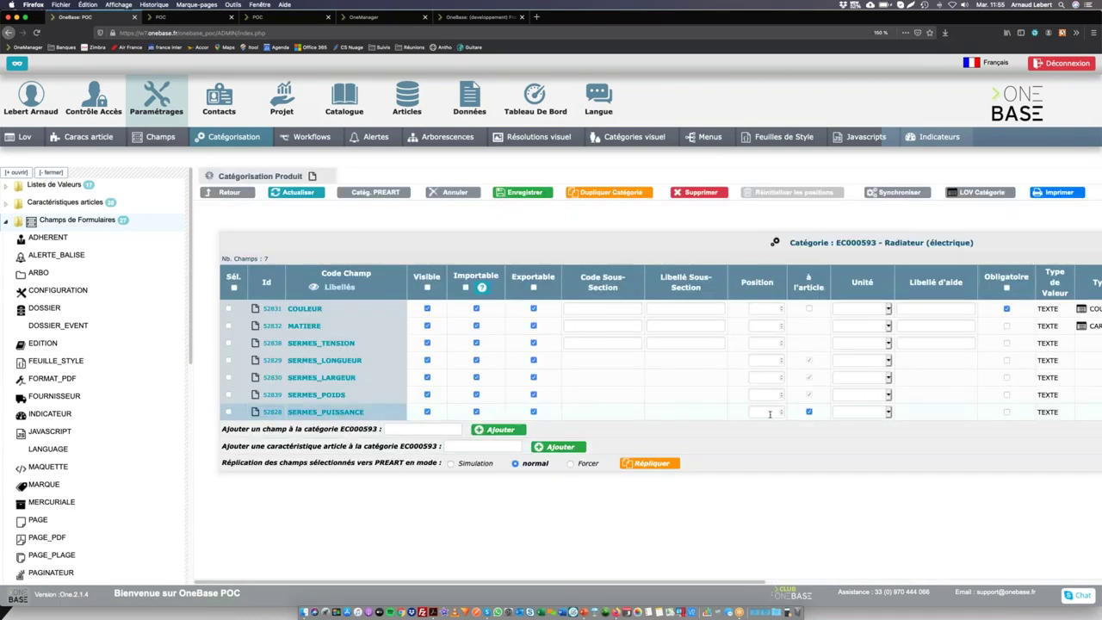
drag(737, 412, 738, 350)
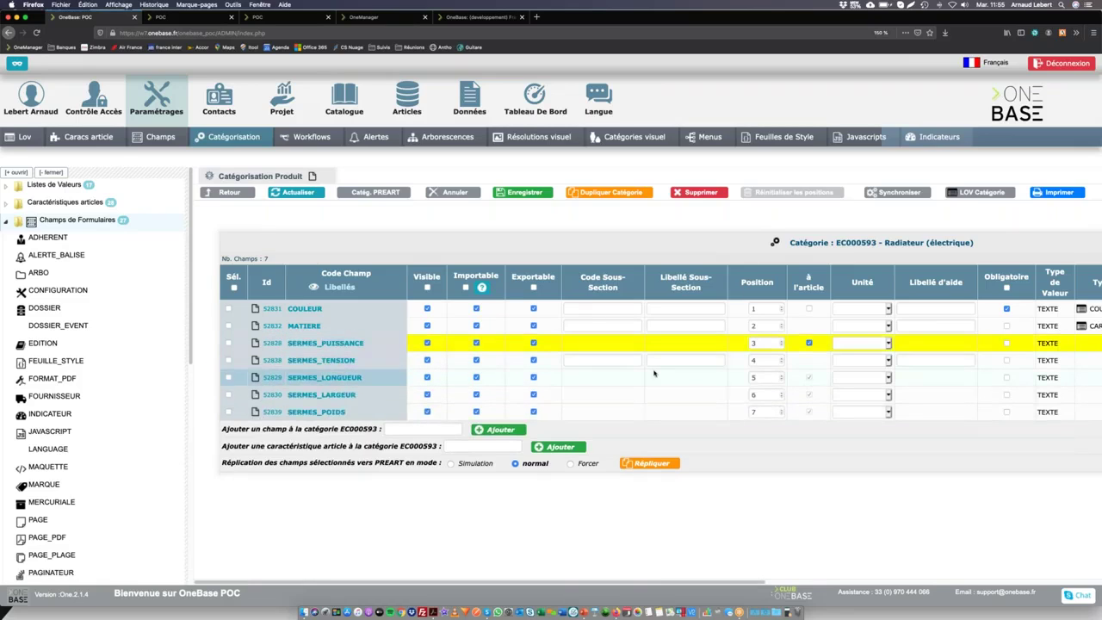
drag(798, 350, 793, 343)
click(793, 344)
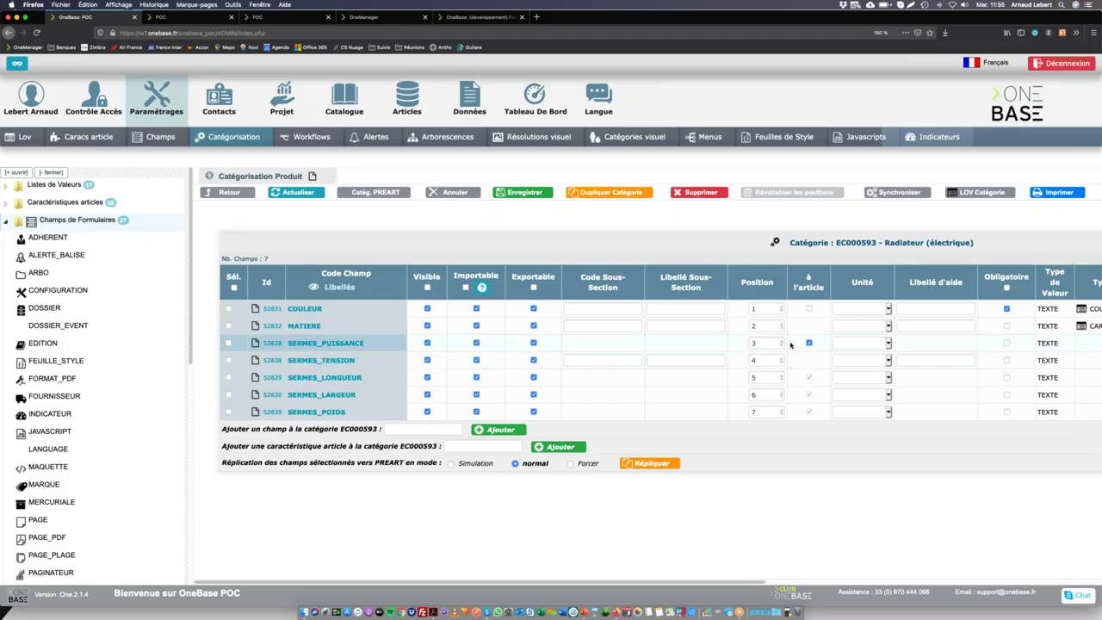
drag(733, 355, 734, 365)
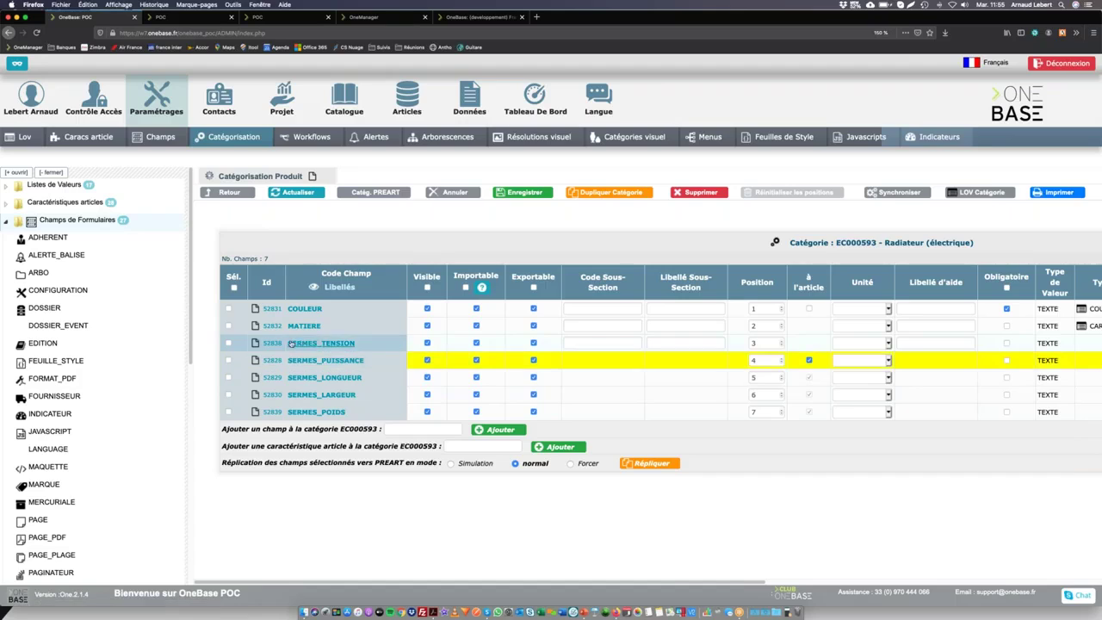
drag(739, 325, 739, 309)
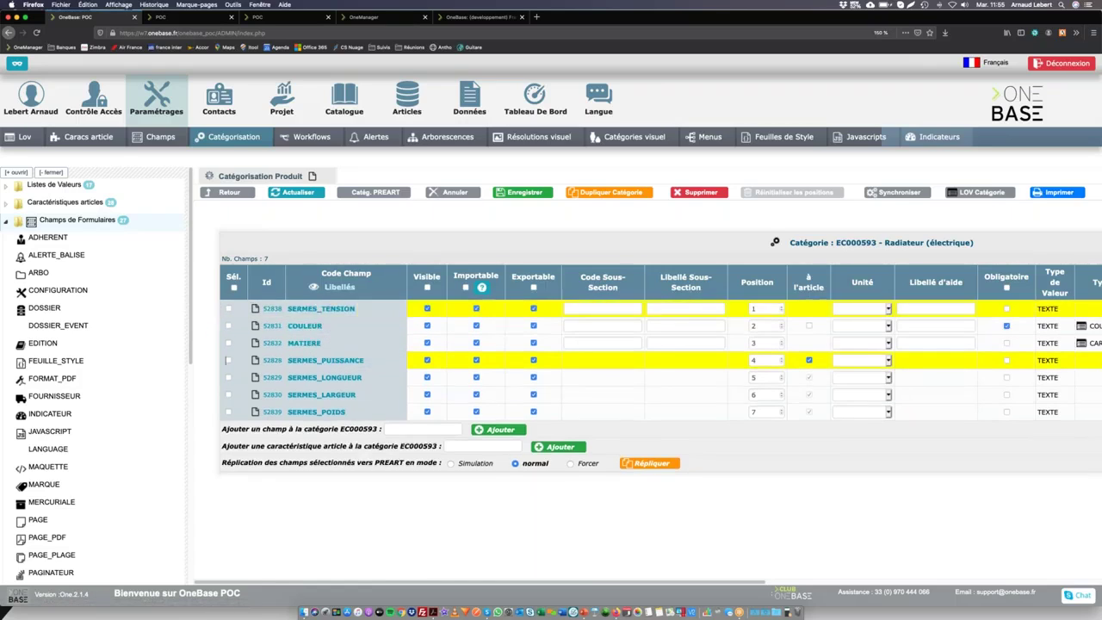
- Save the new field order and synchronise the category with all its products
click(524, 193)
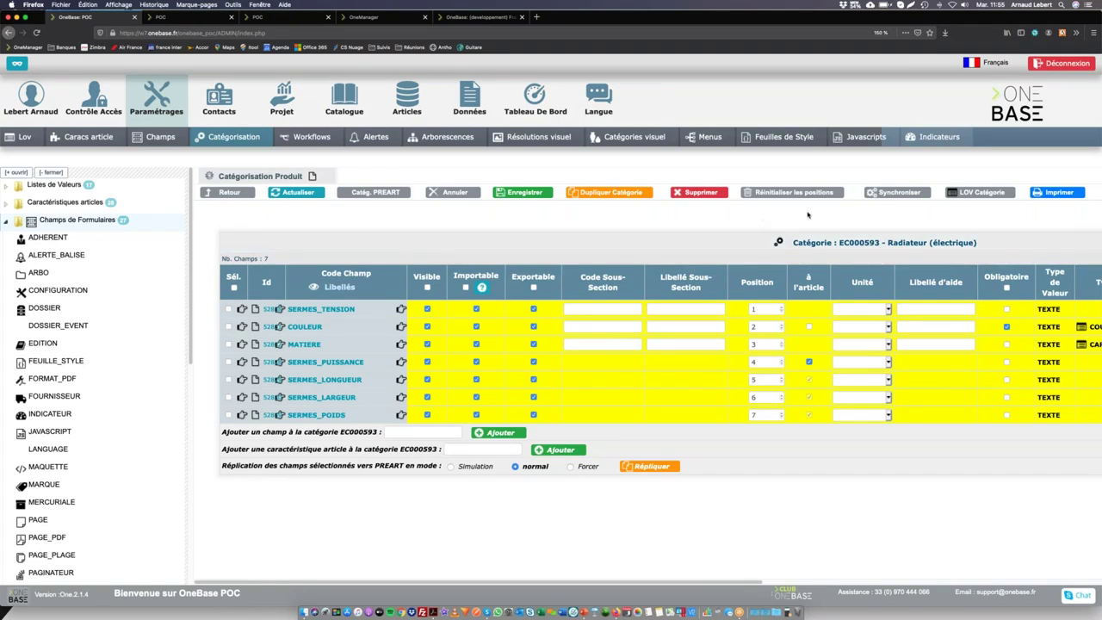
click(901, 193)
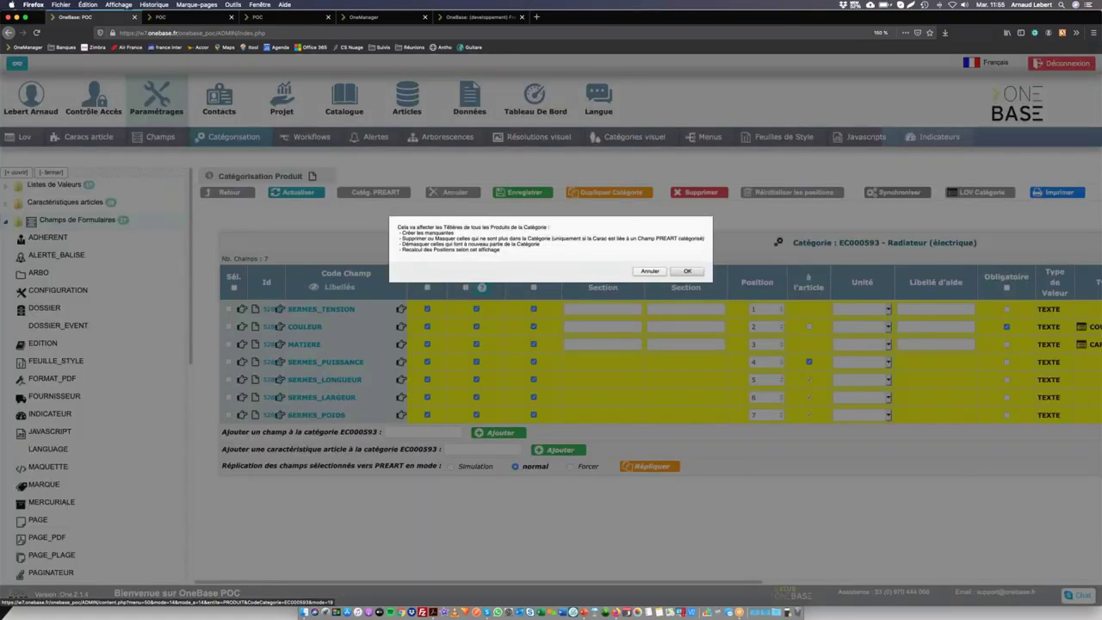
click(687, 272)
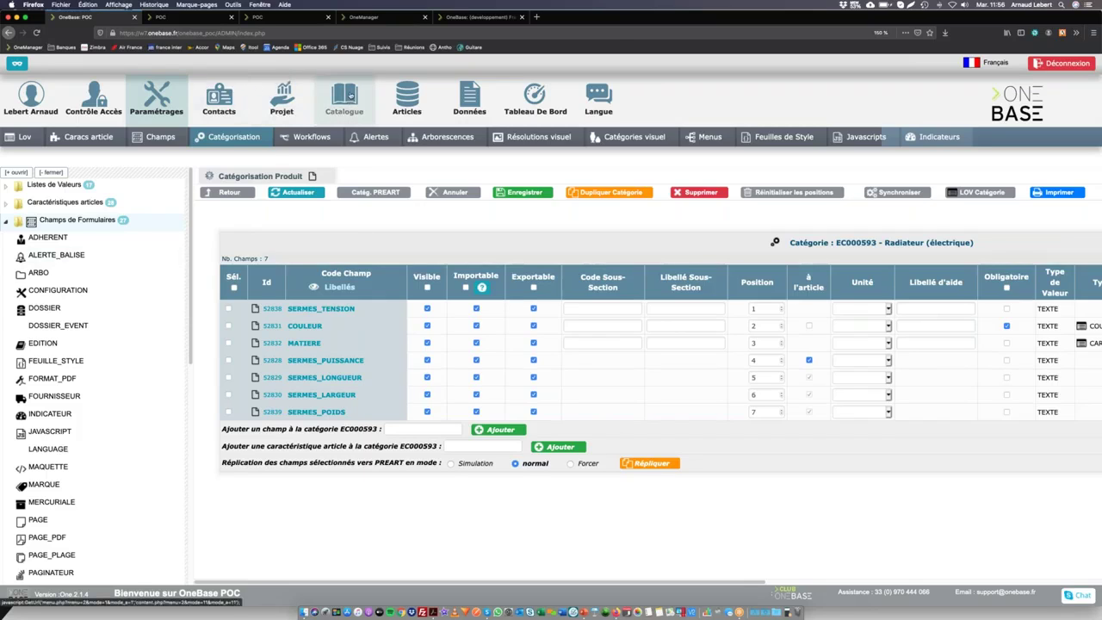
- Open the Radiateur Alex product in the catalogue and check its Tension field, technical characteristics and article columns
click(349, 95)
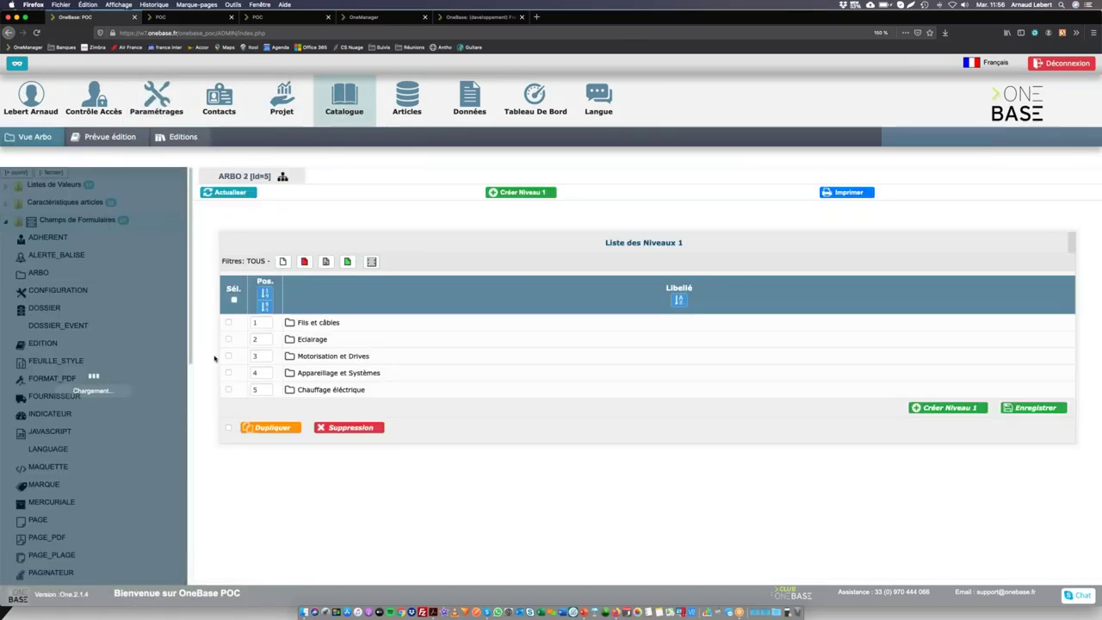
click(76, 384)
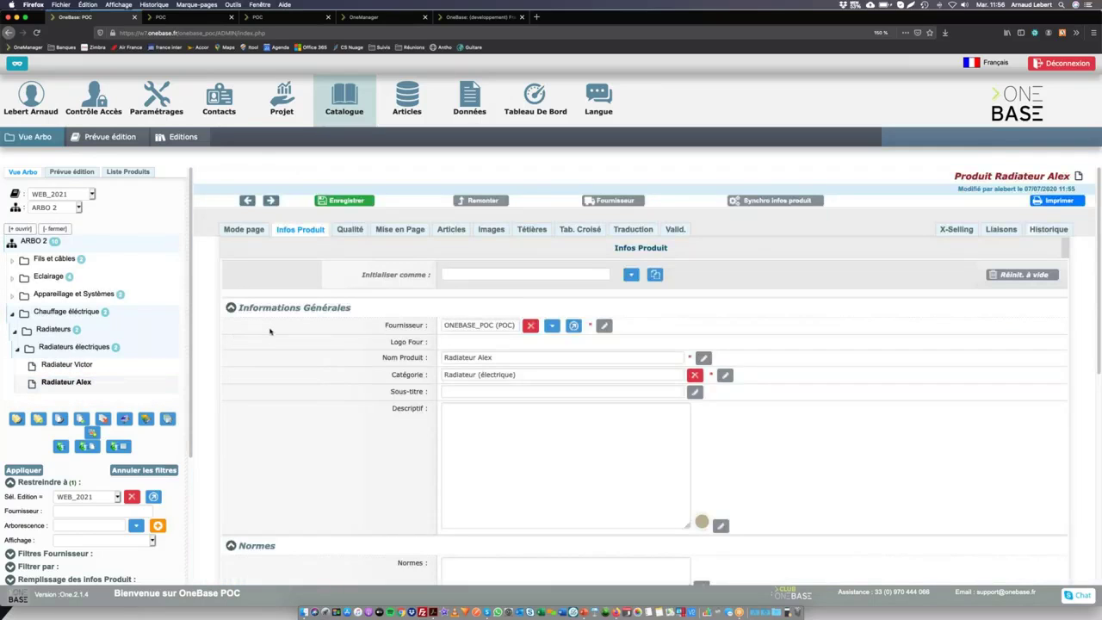
scroll(464, 344, down, 6)
click(464, 344)
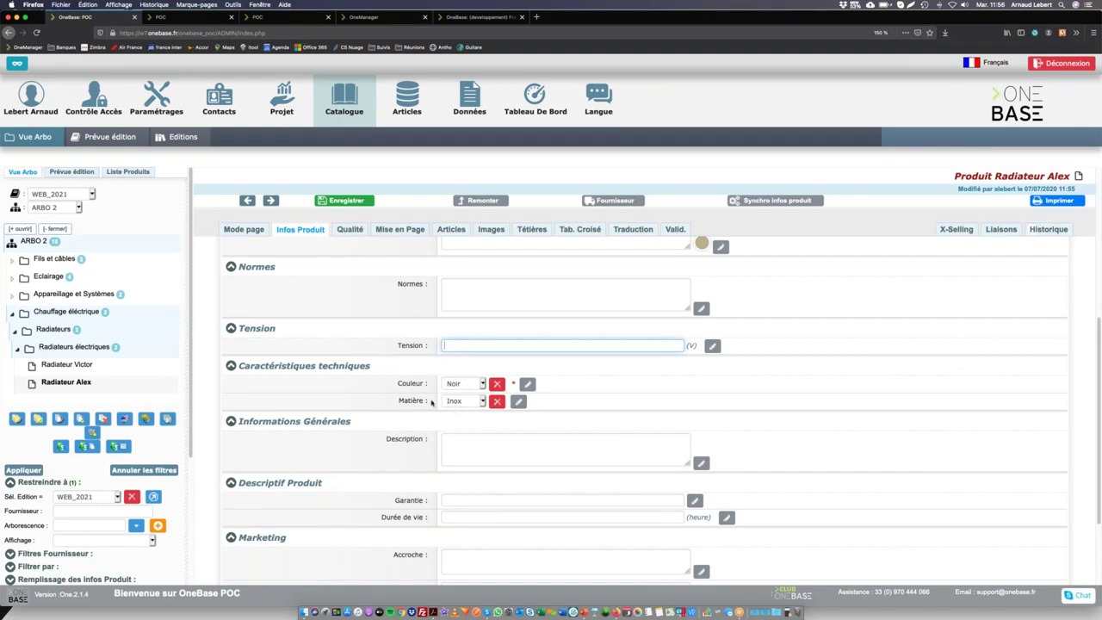
click(452, 230)
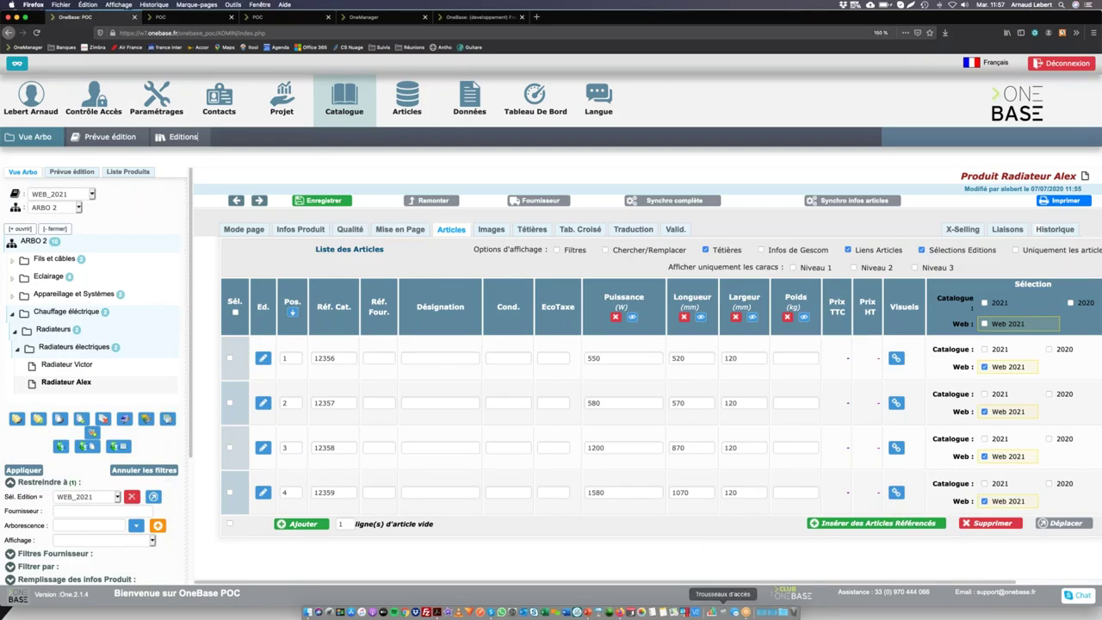
- View the Happy Hours - Sessions formation topics on the Club OneBase forum, and return to the Radiateur Alex articles
click(790, 594)
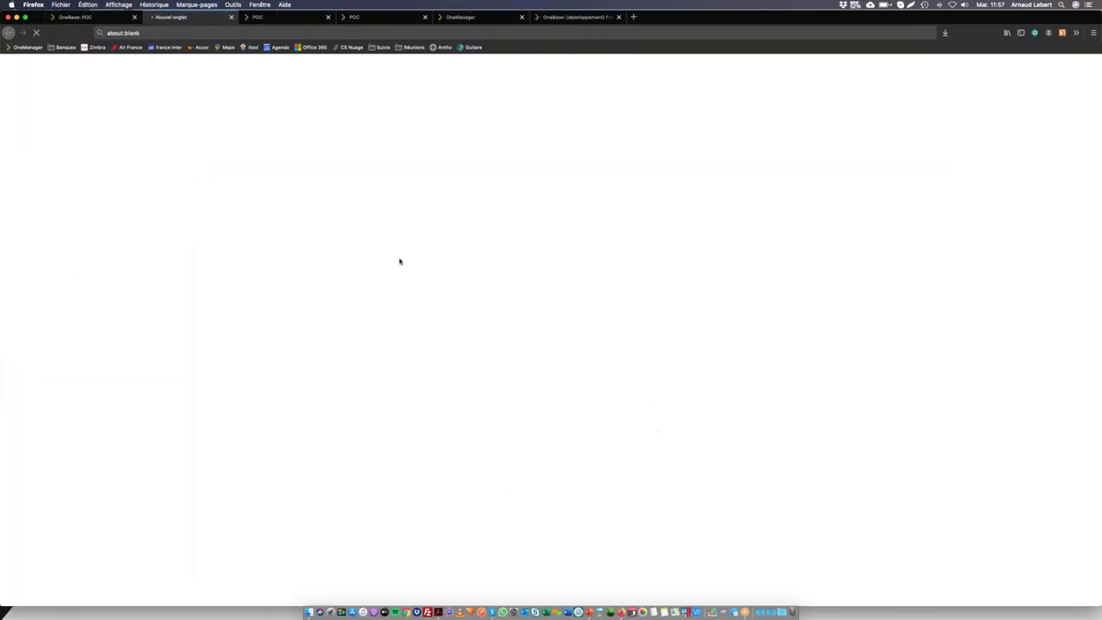
click(333, 332)
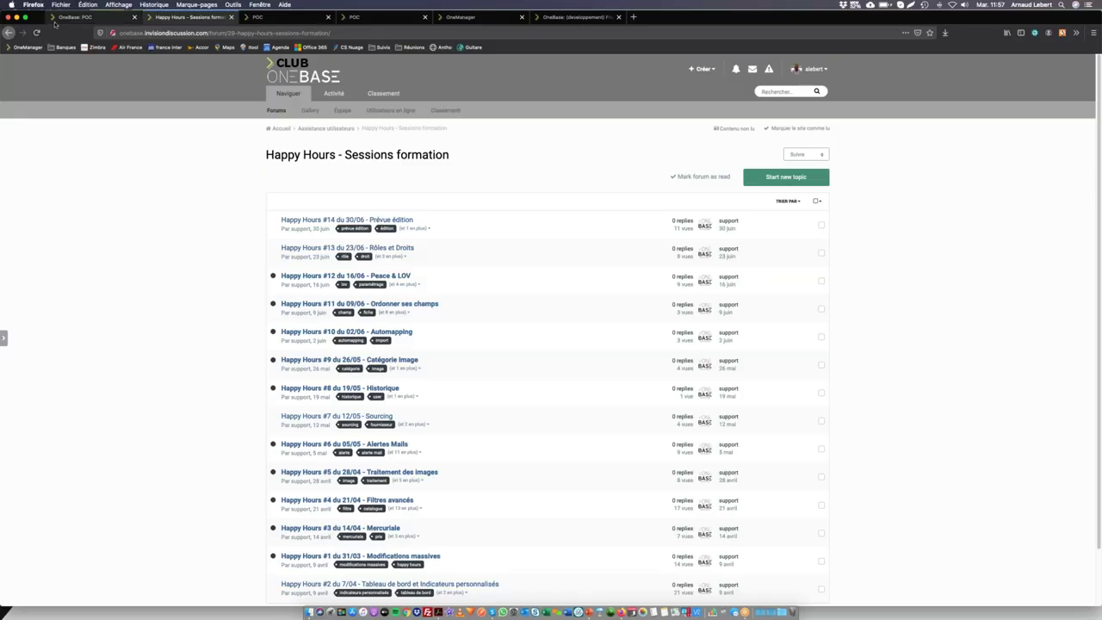
click(80, 19)
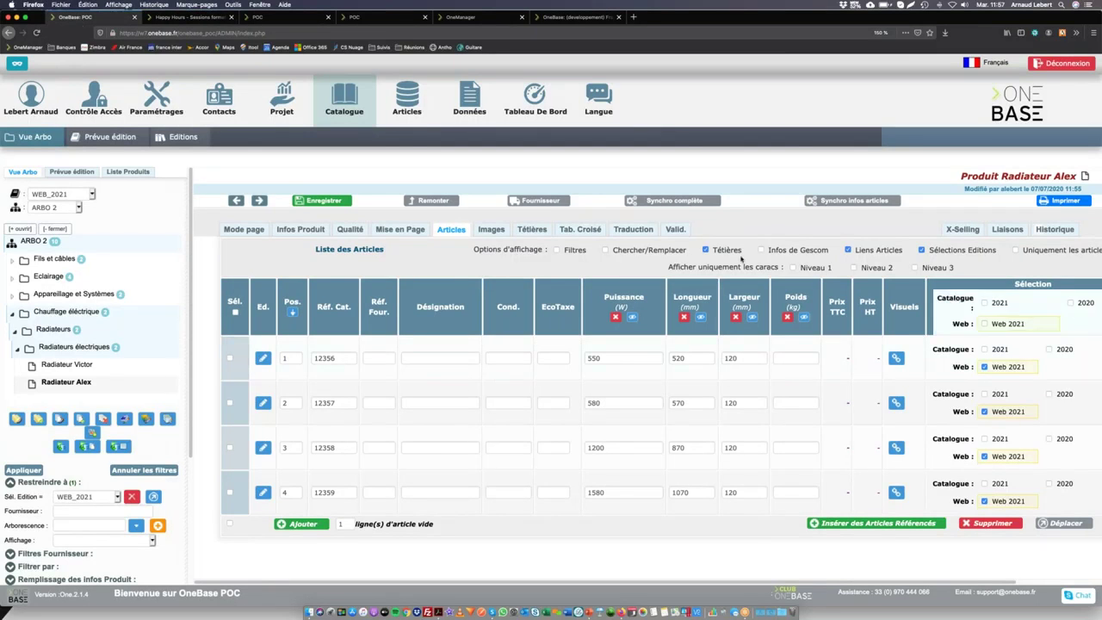